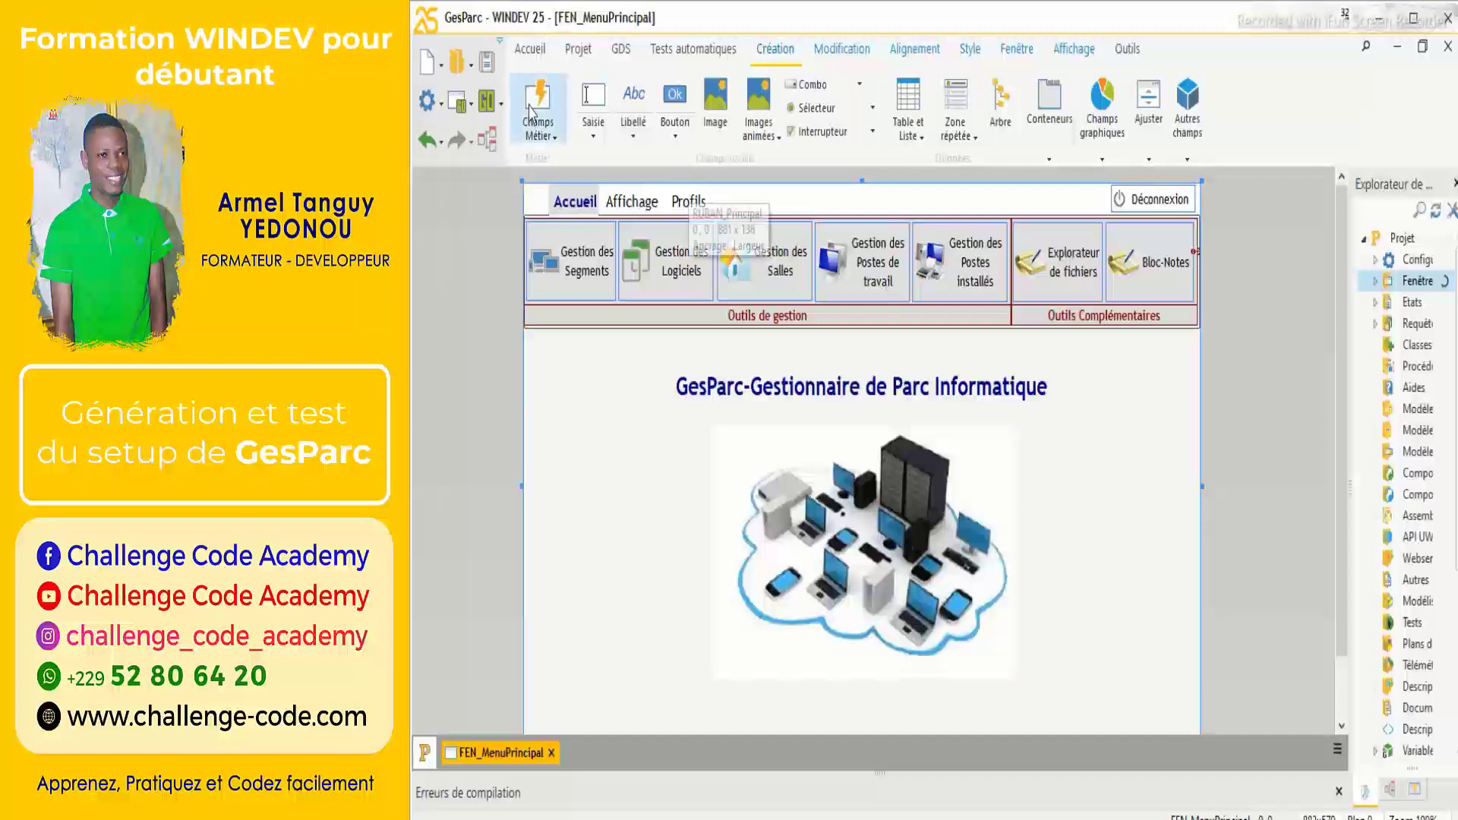
Launch the GO project test so GesParc's FEN_MenuPrincipal window runs.
left_click(492, 114)
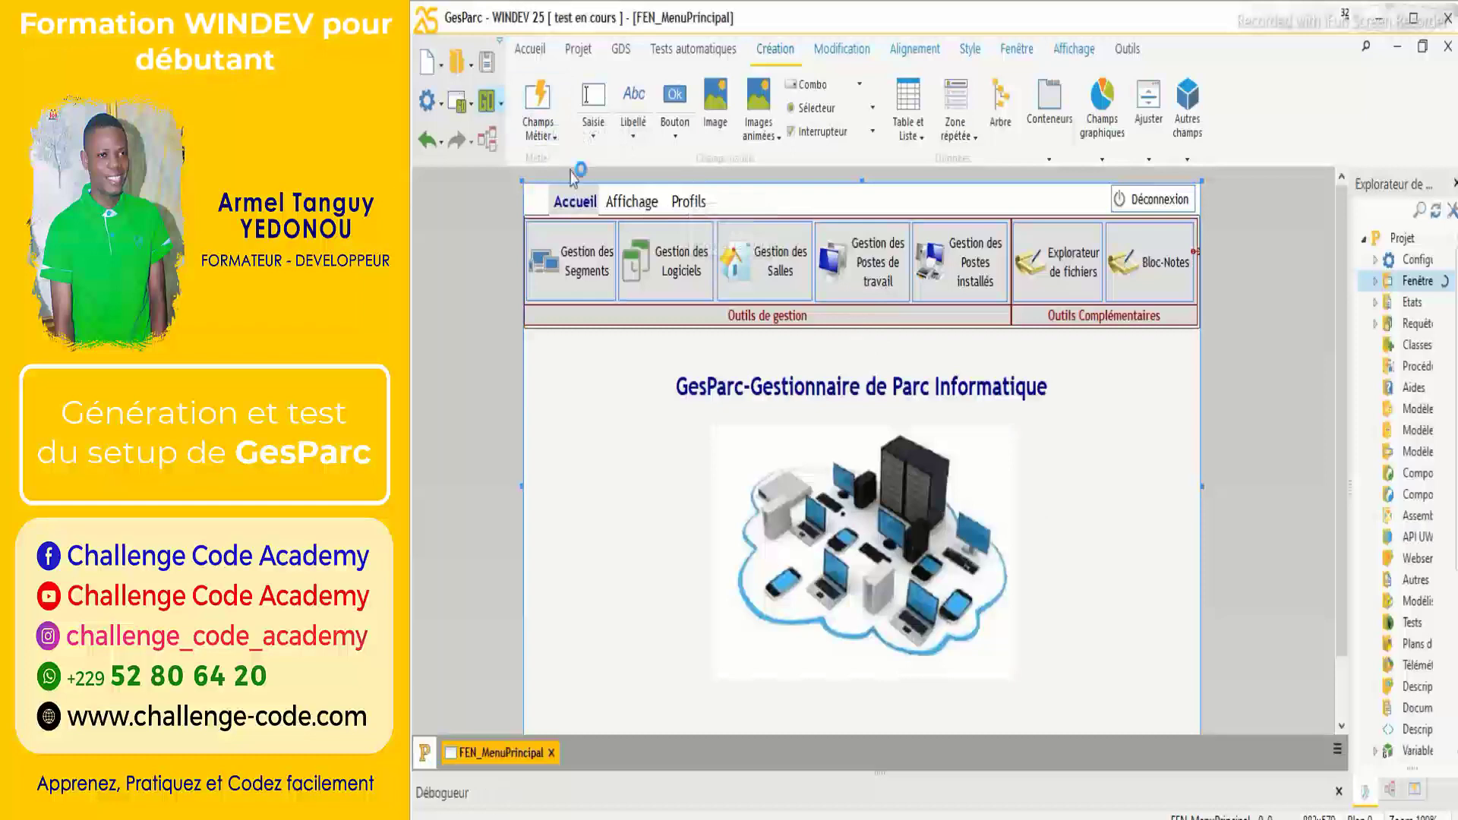
Log in as ROOT with the admin password, then move the main window down-right.
type("ROOT")
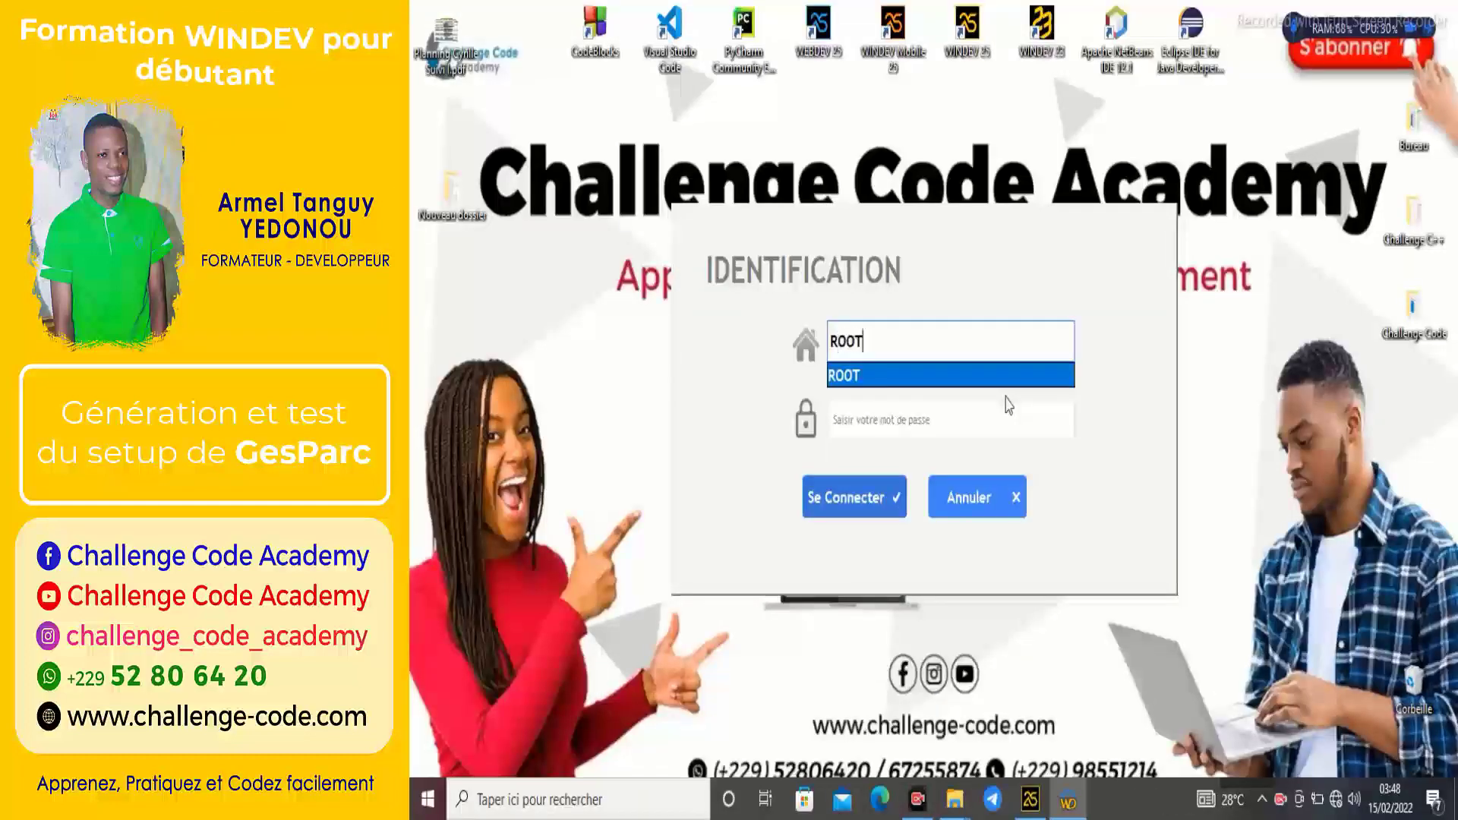
key("Tab")
type("••••••")
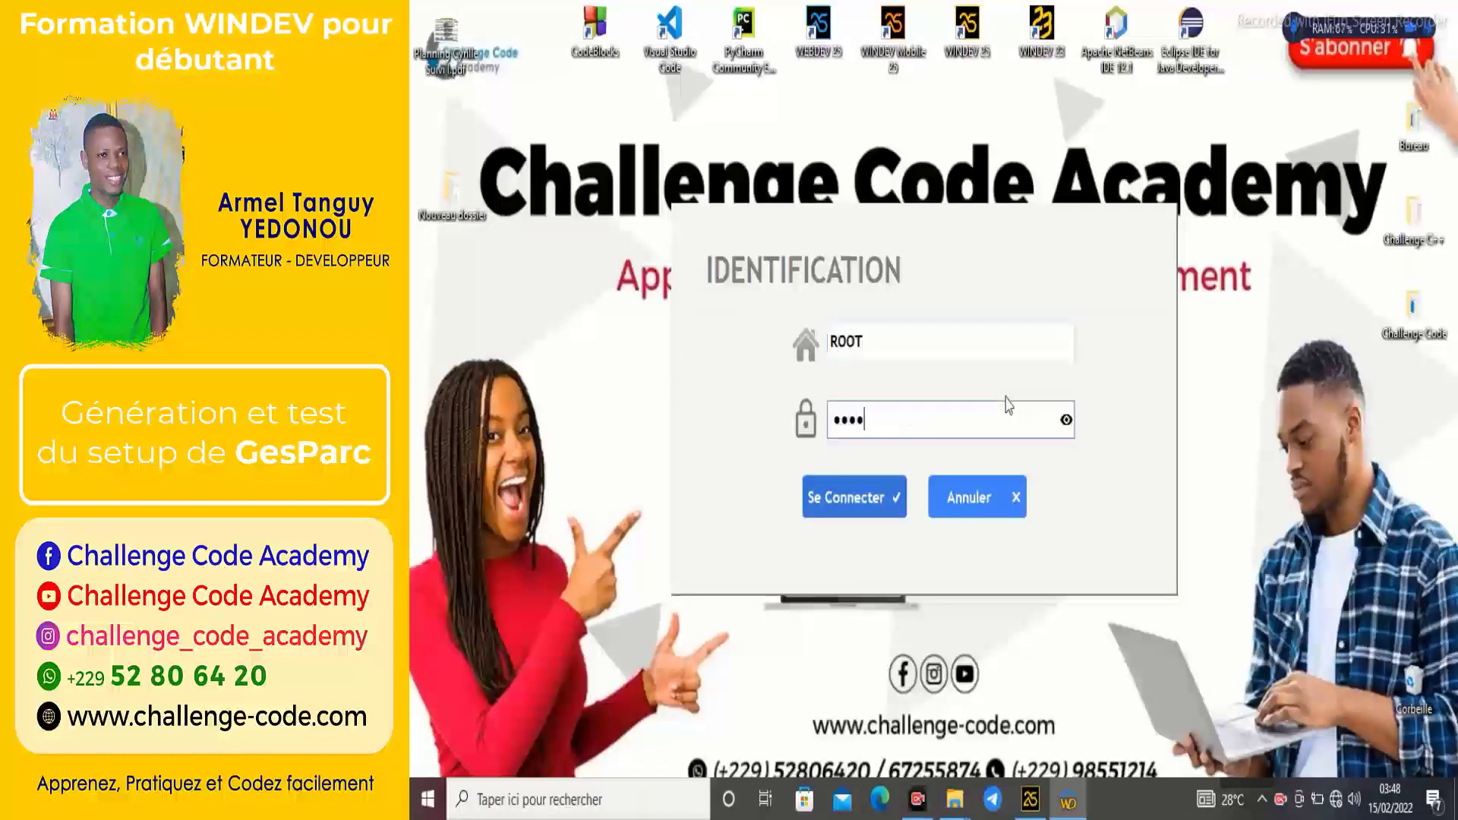
type("••")
key("Return")
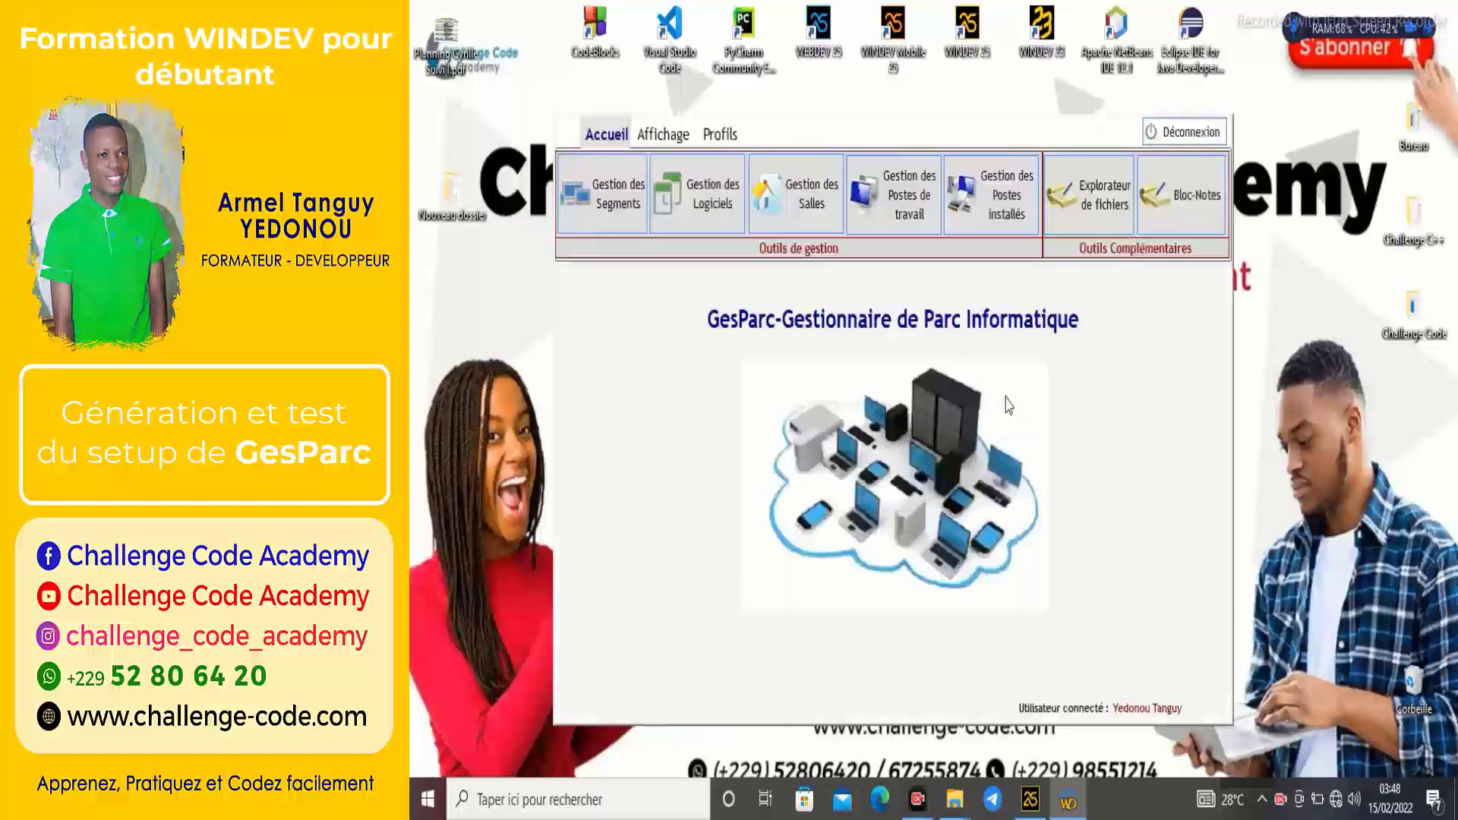
left_click_drag(922, 140, 987, 152)
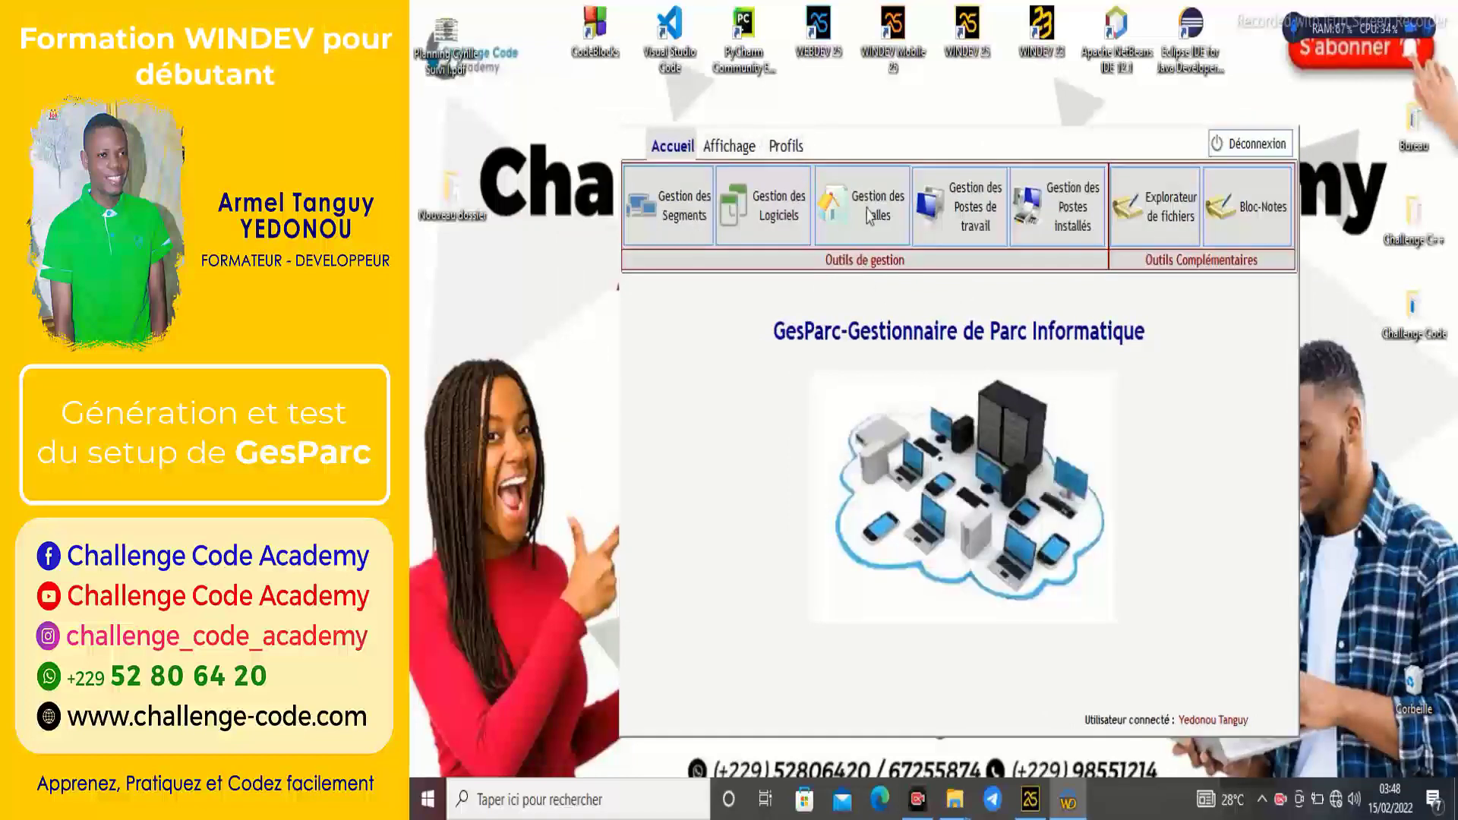
left_click(669, 205)
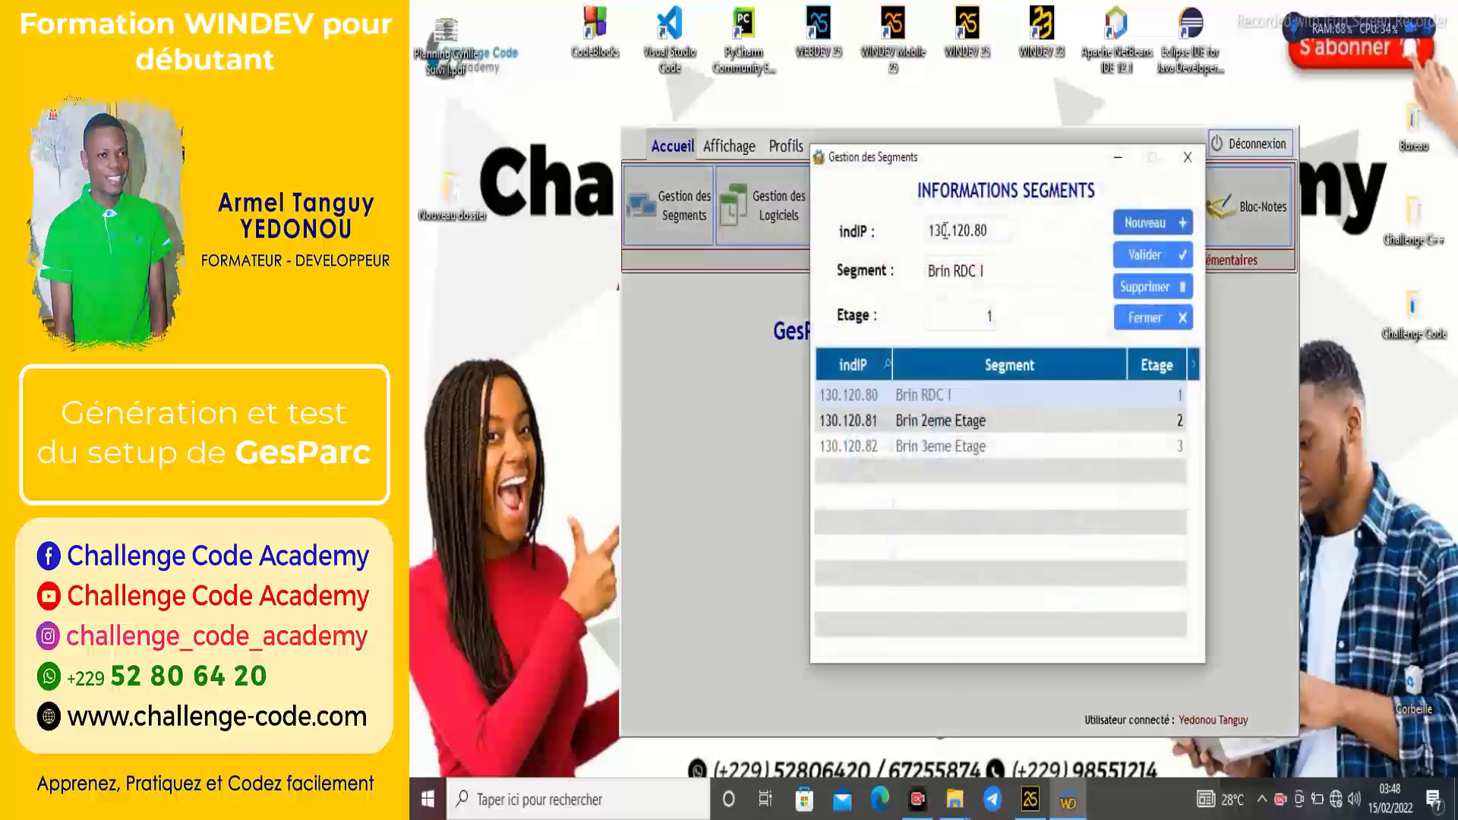
left_click(977, 420)
left_click(978, 445)
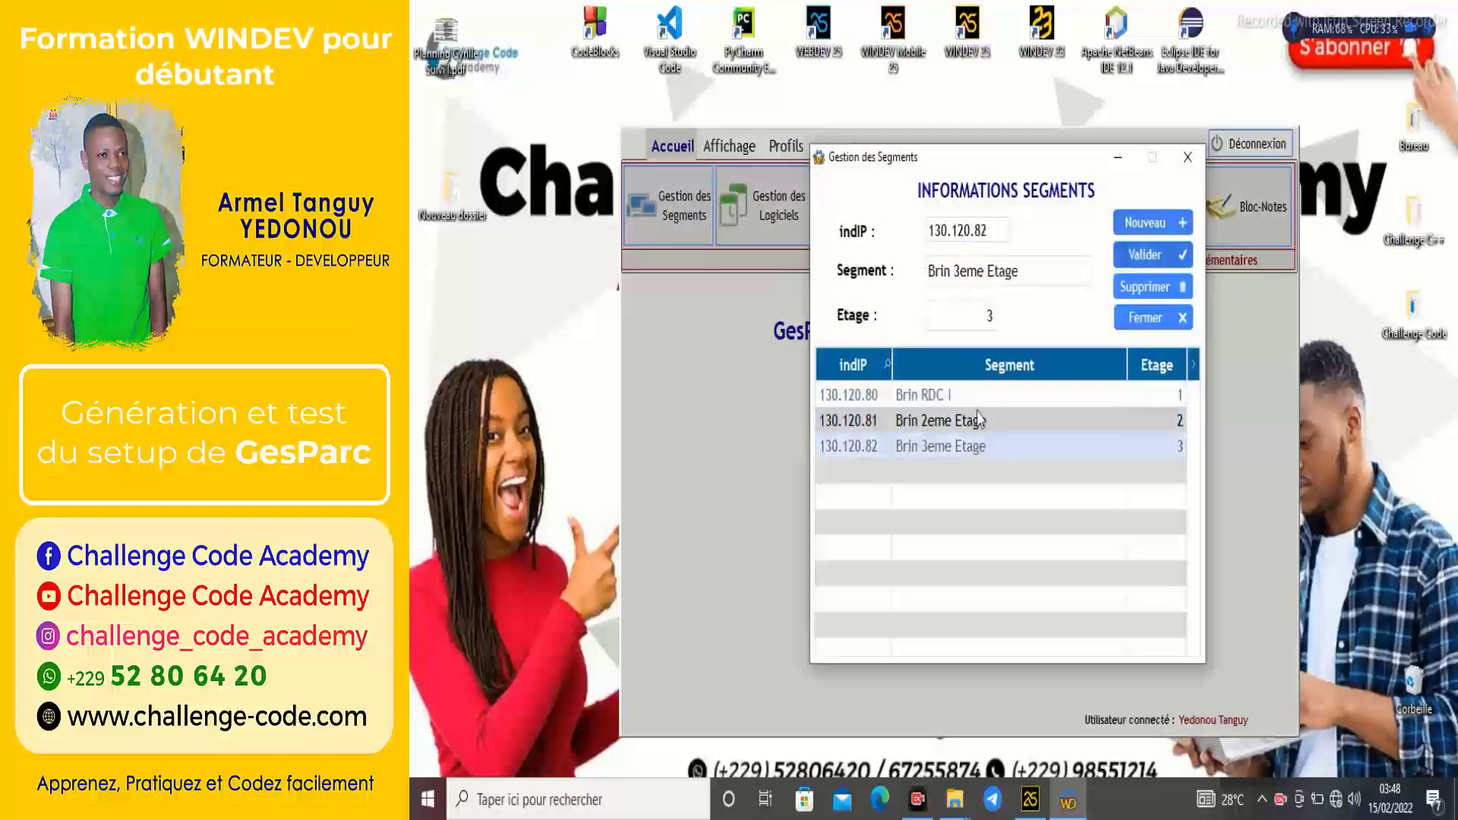
left_click(975, 394)
left_click(980, 420)
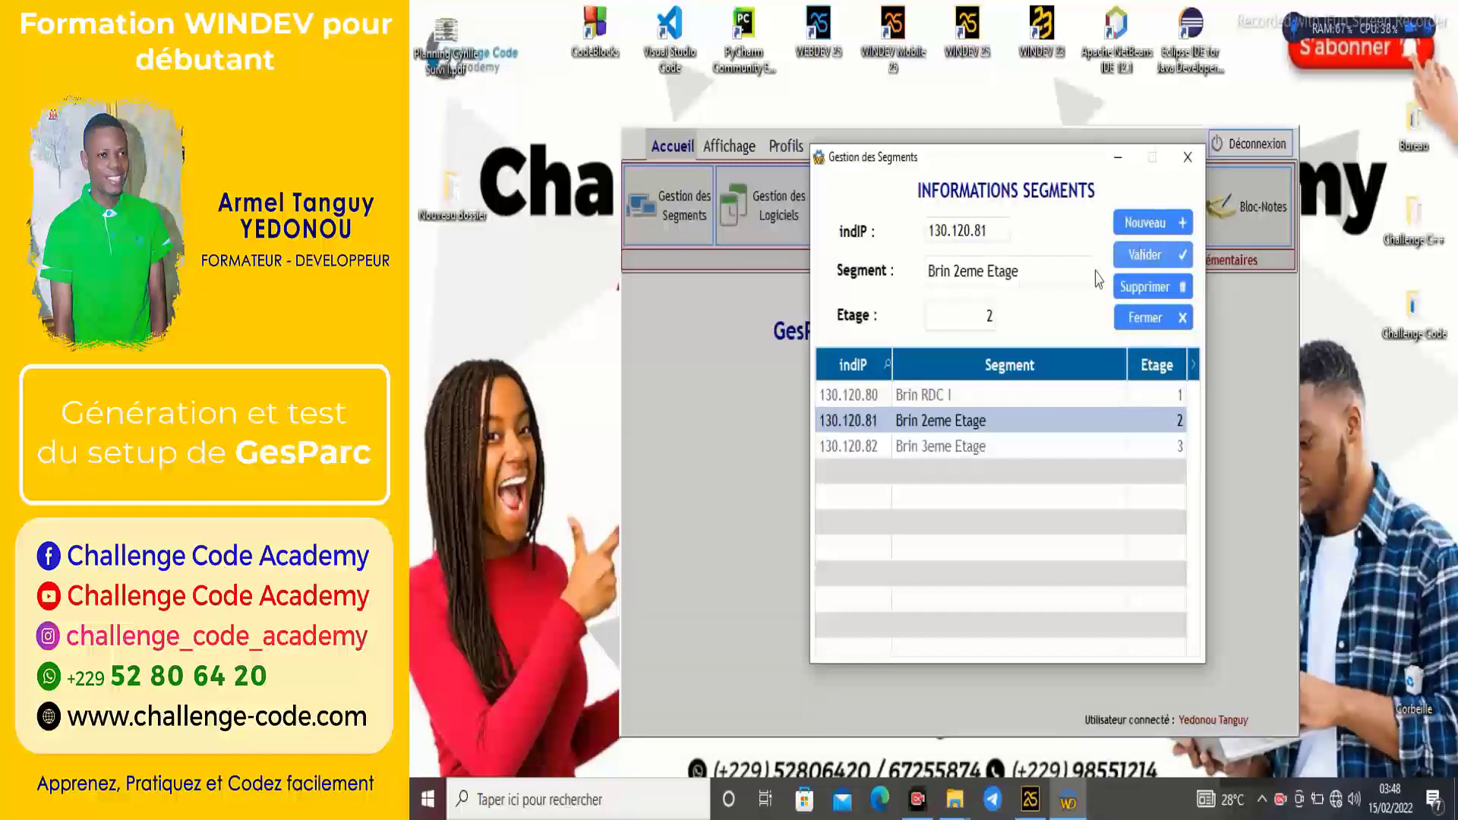
left_click(1145, 317)
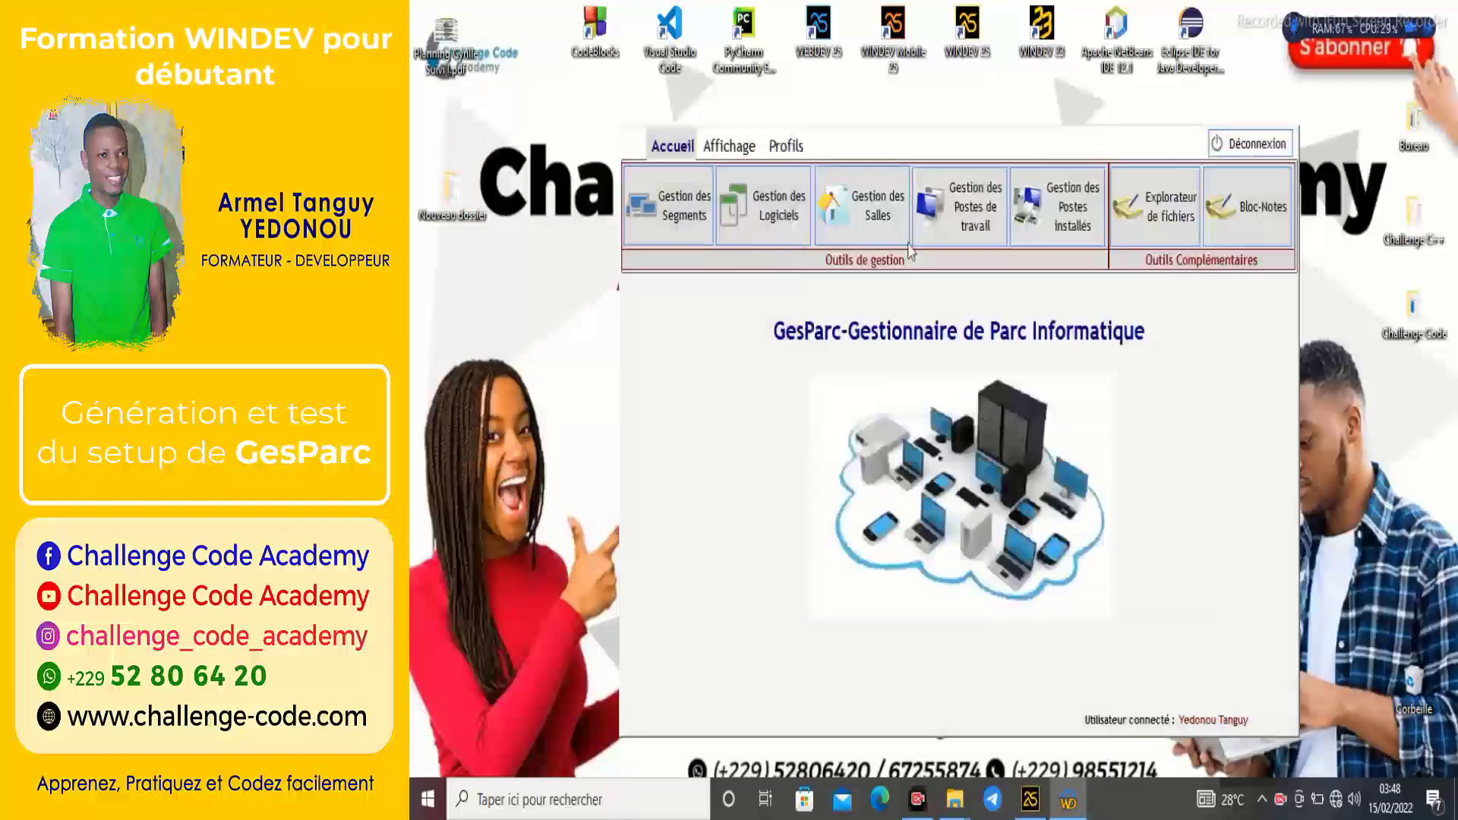
left_click(759, 228)
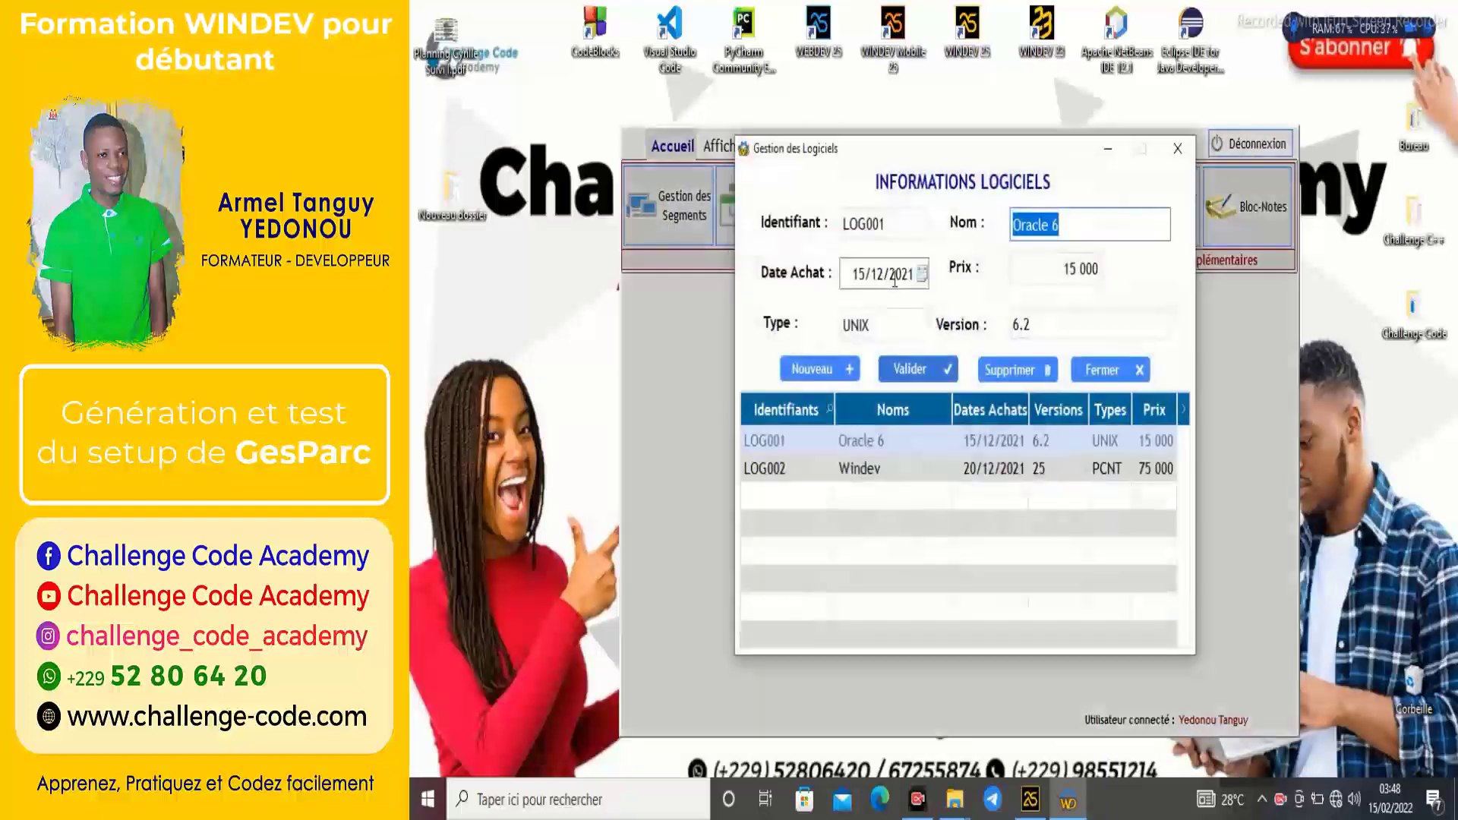
left_click(1002, 469)
left_click(1177, 148)
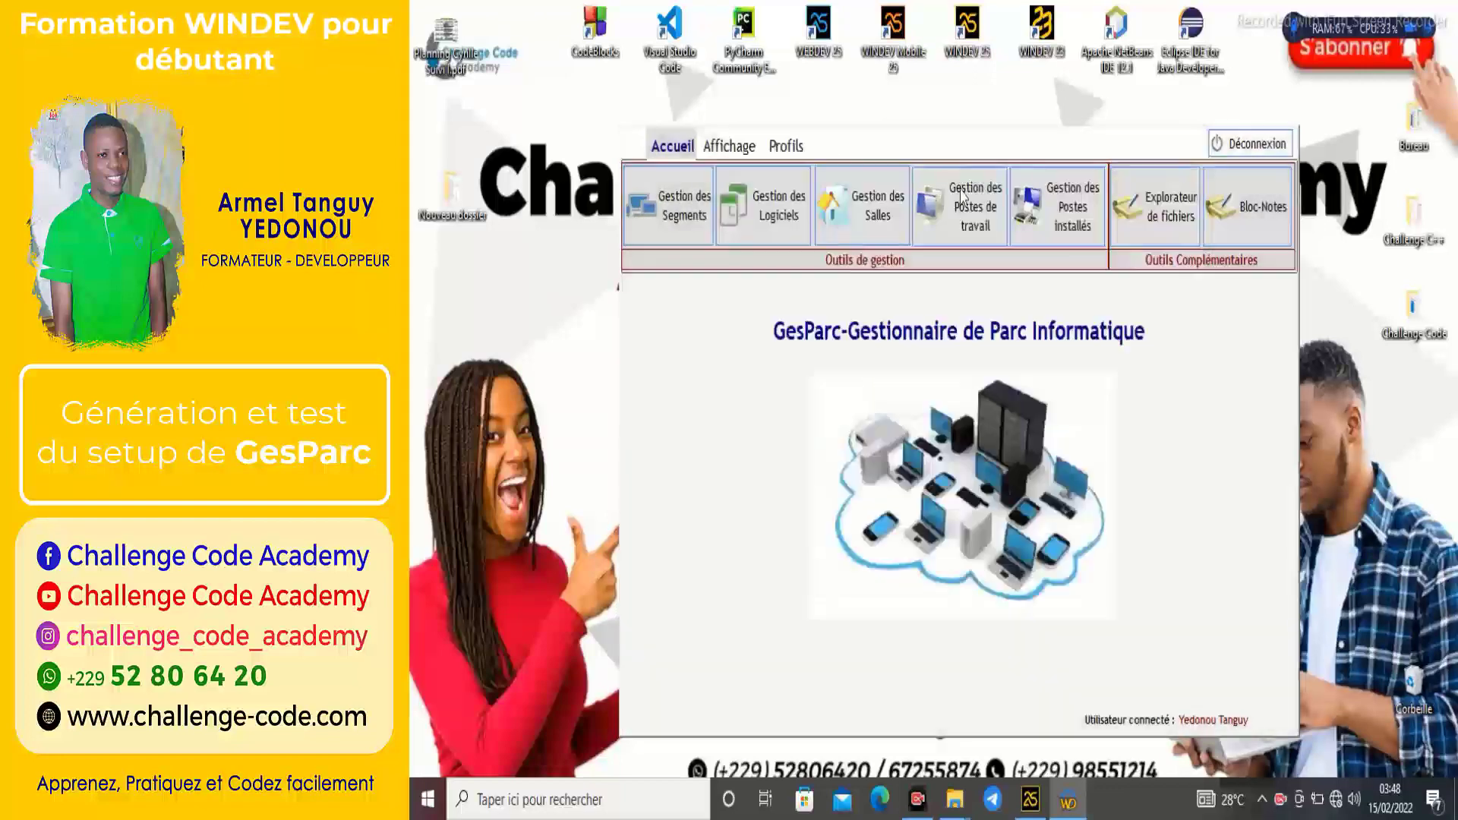
left_click(851, 205)
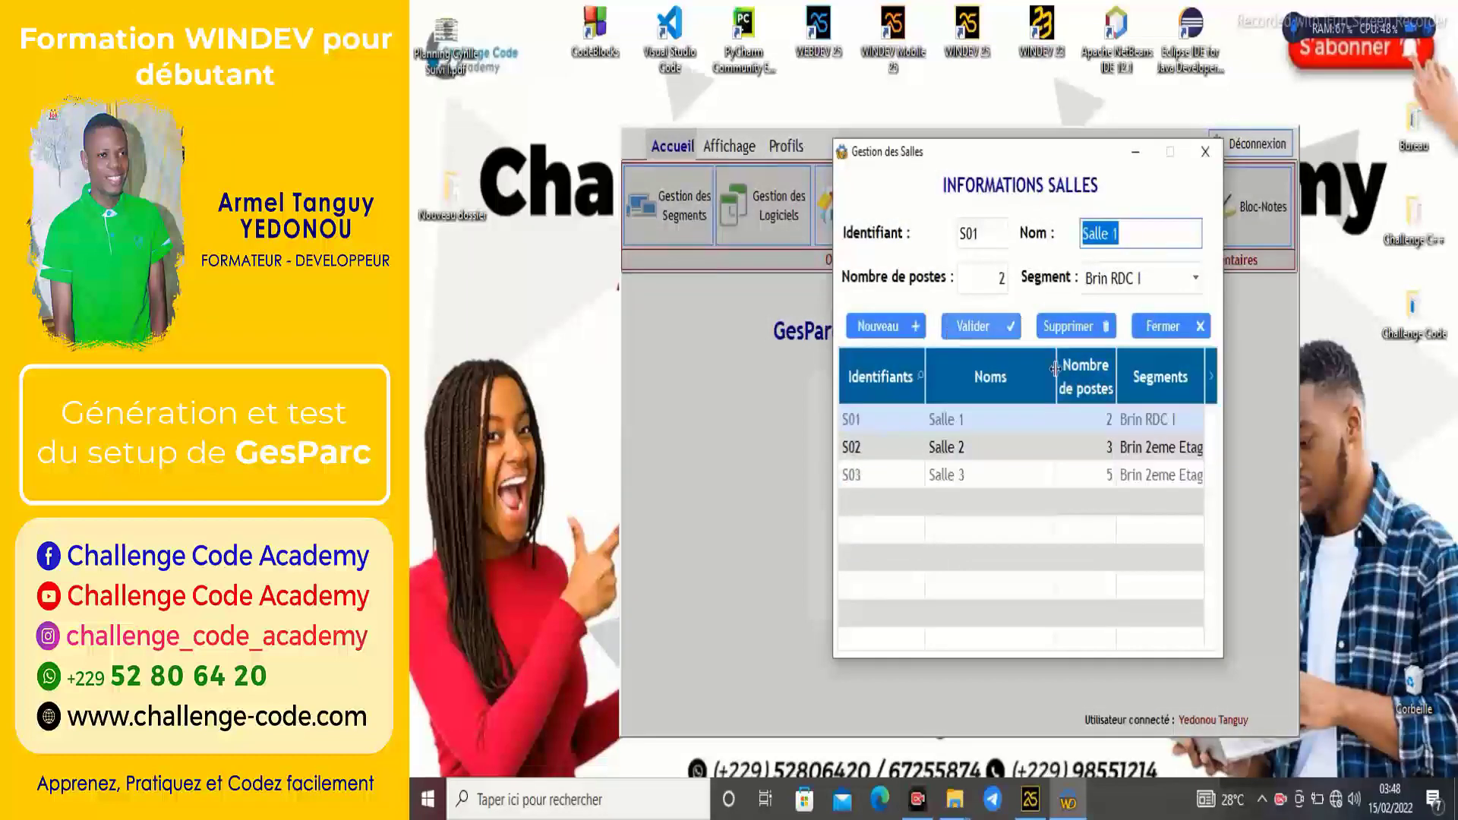
left_click(1020, 440)
left_click(998, 477)
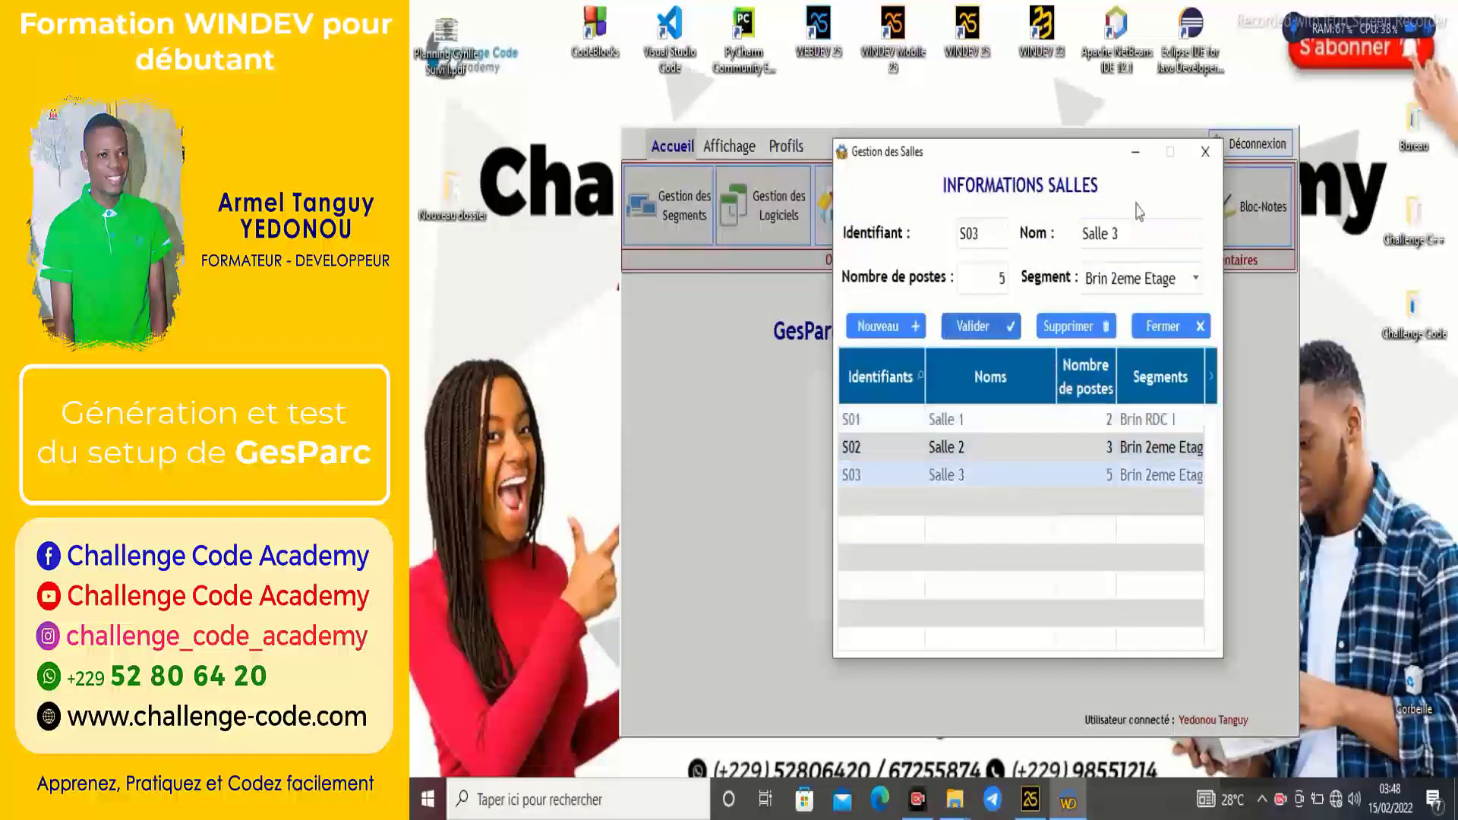
left_click(1205, 151)
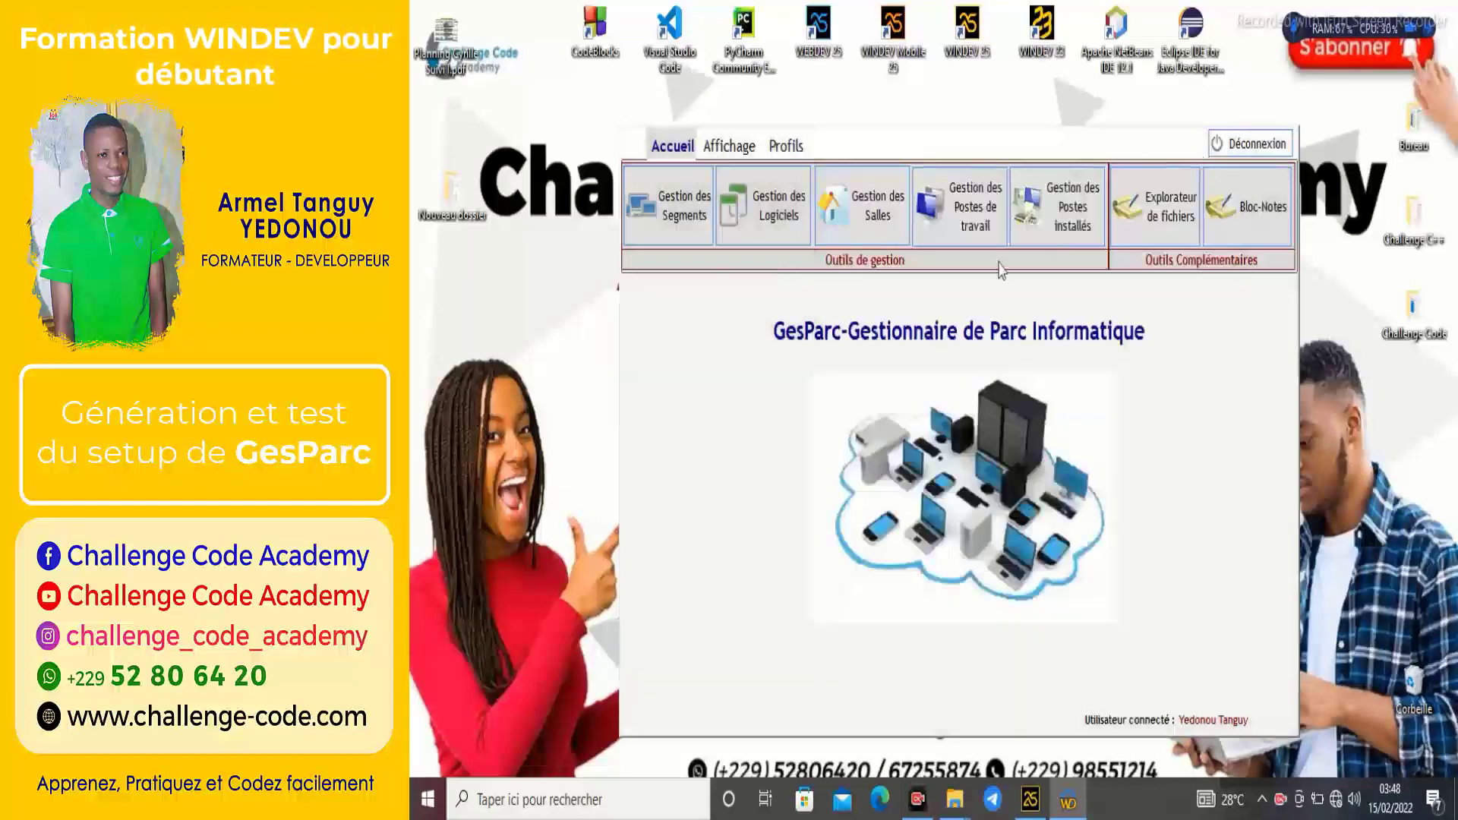
left_click(953, 216)
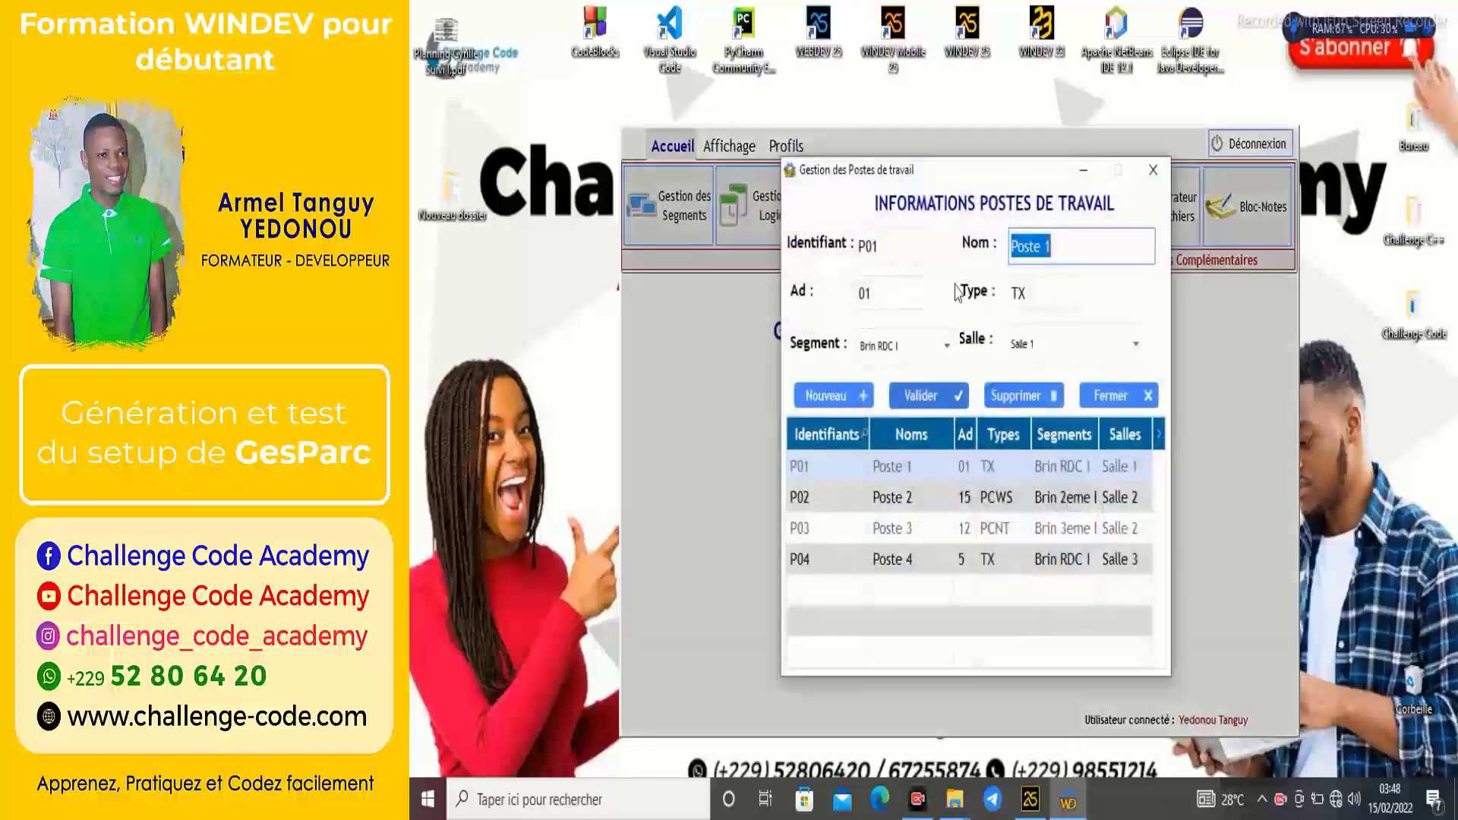
left_click(944, 496)
left_click(944, 529)
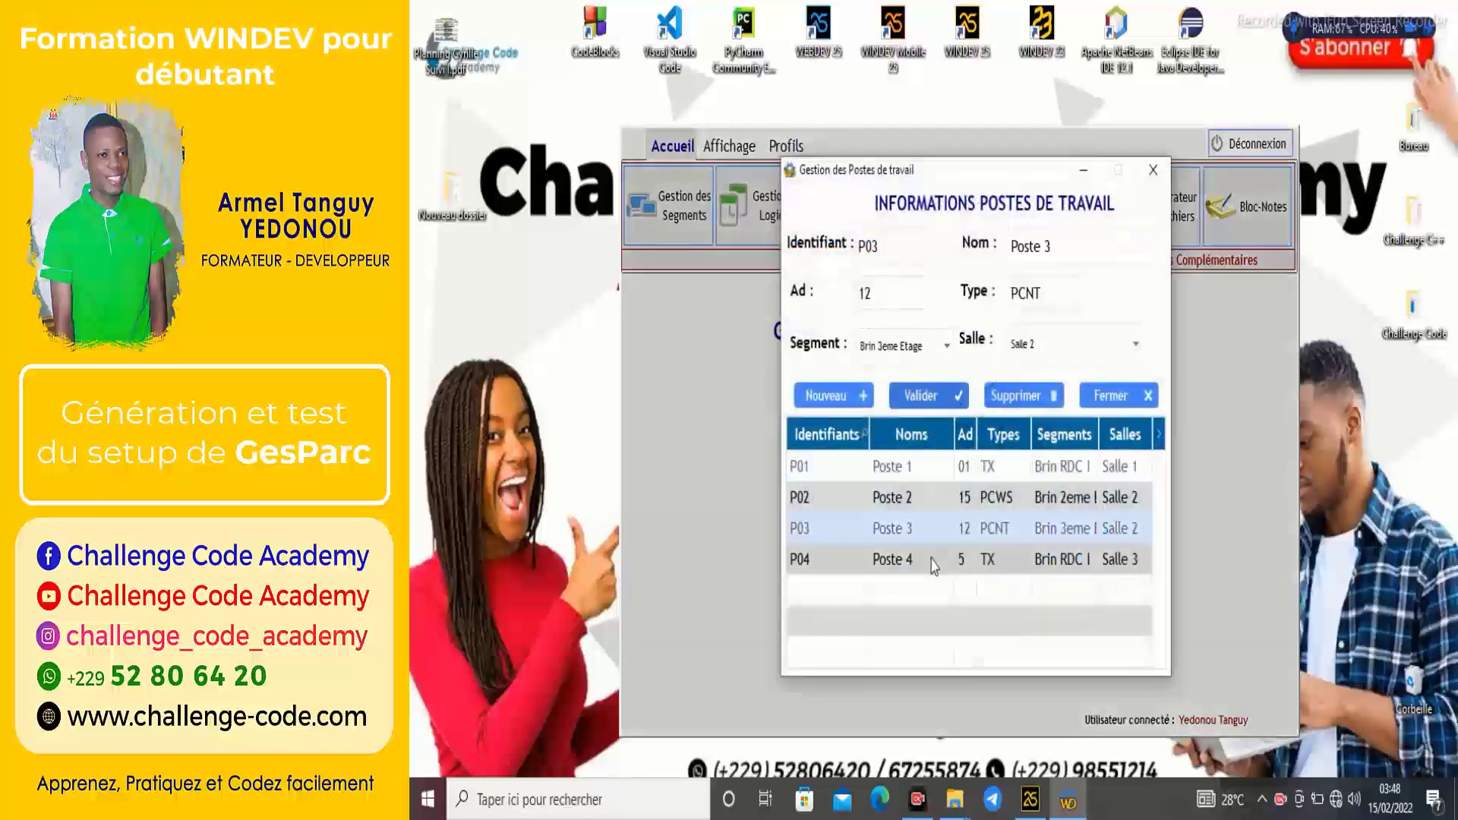
left_click(934, 564)
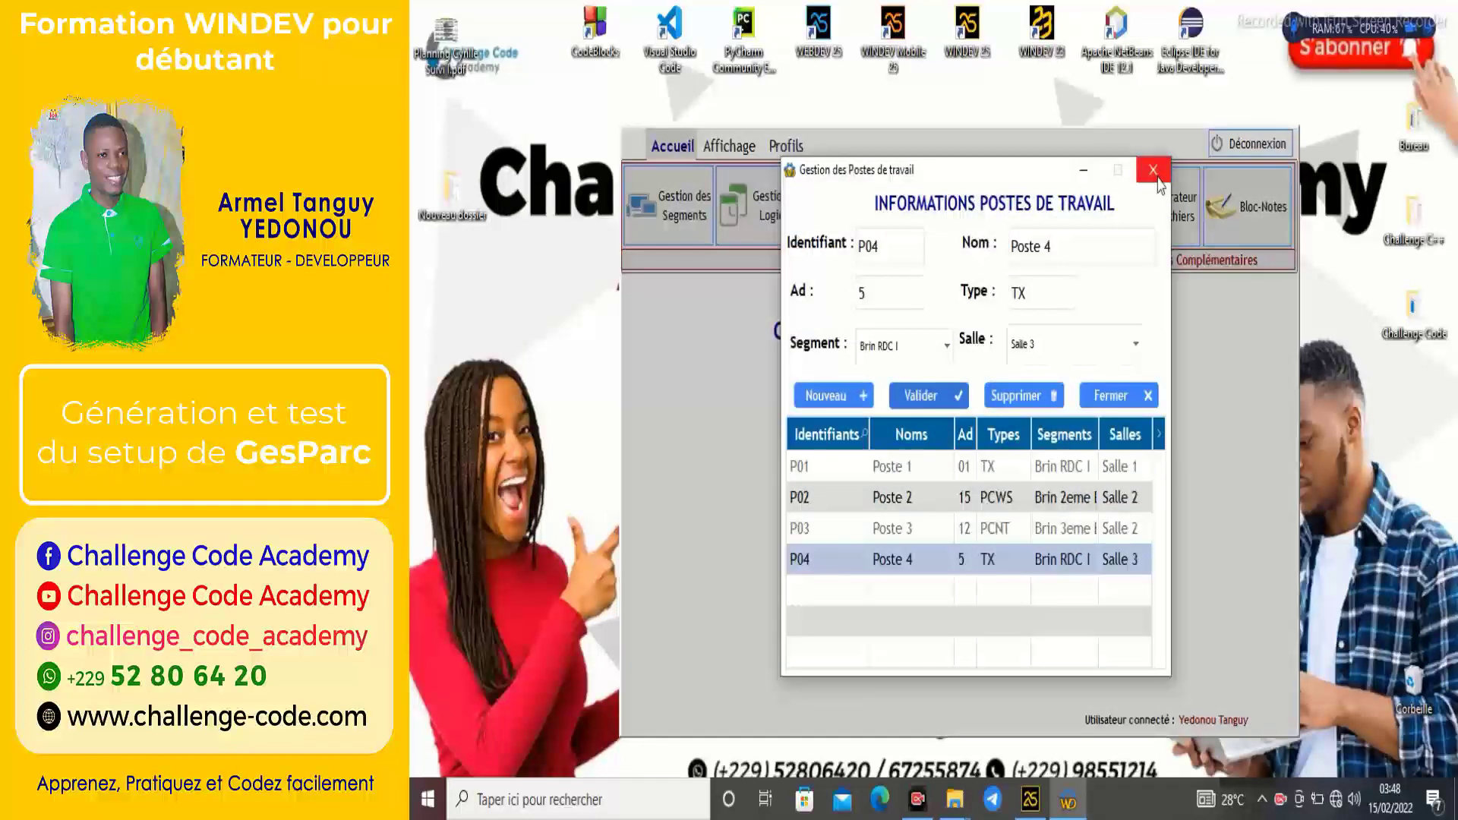
left_click(1157, 178)
left_click(1062, 207)
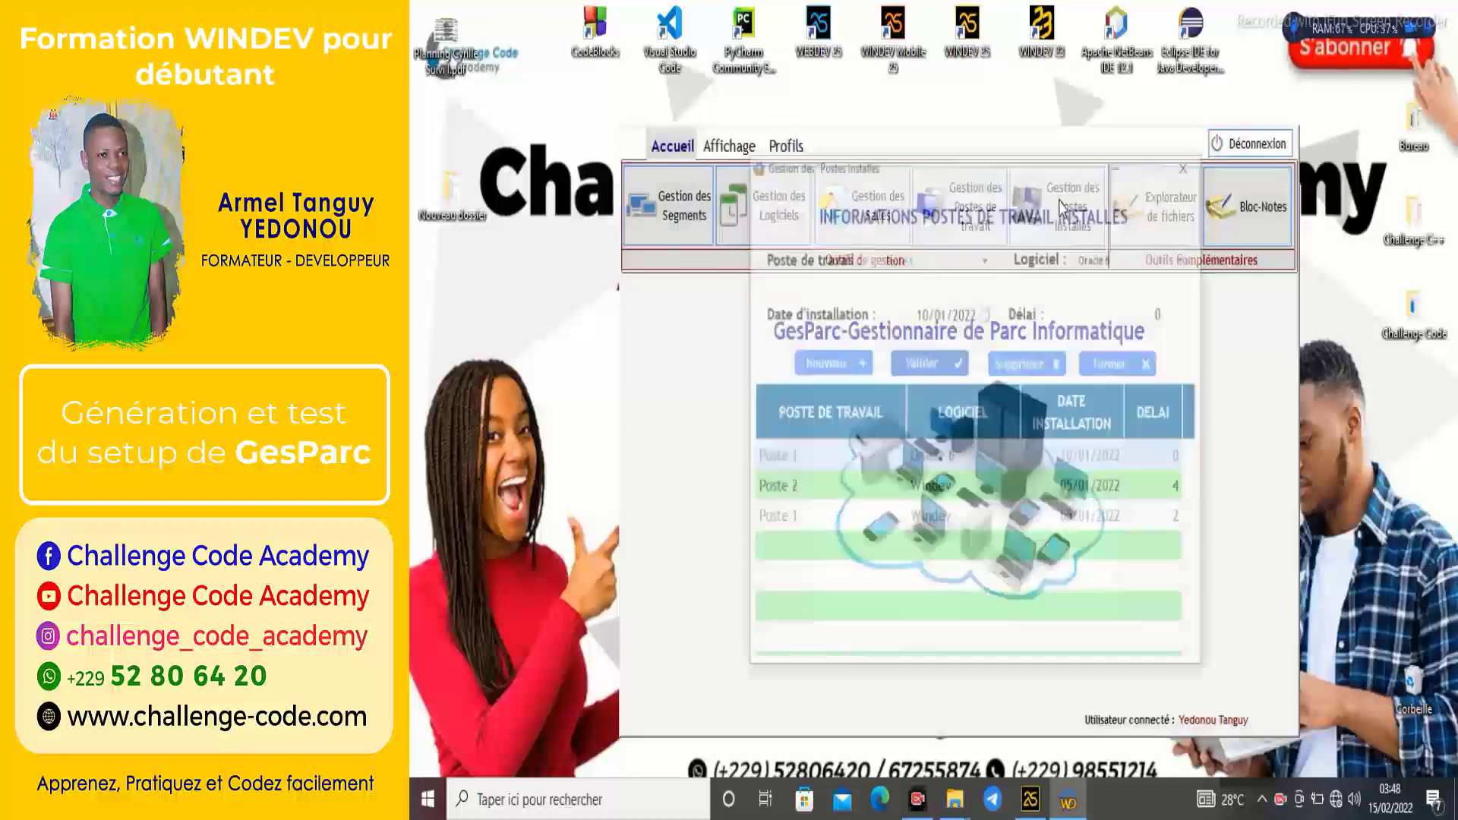
left_click(1010, 487)
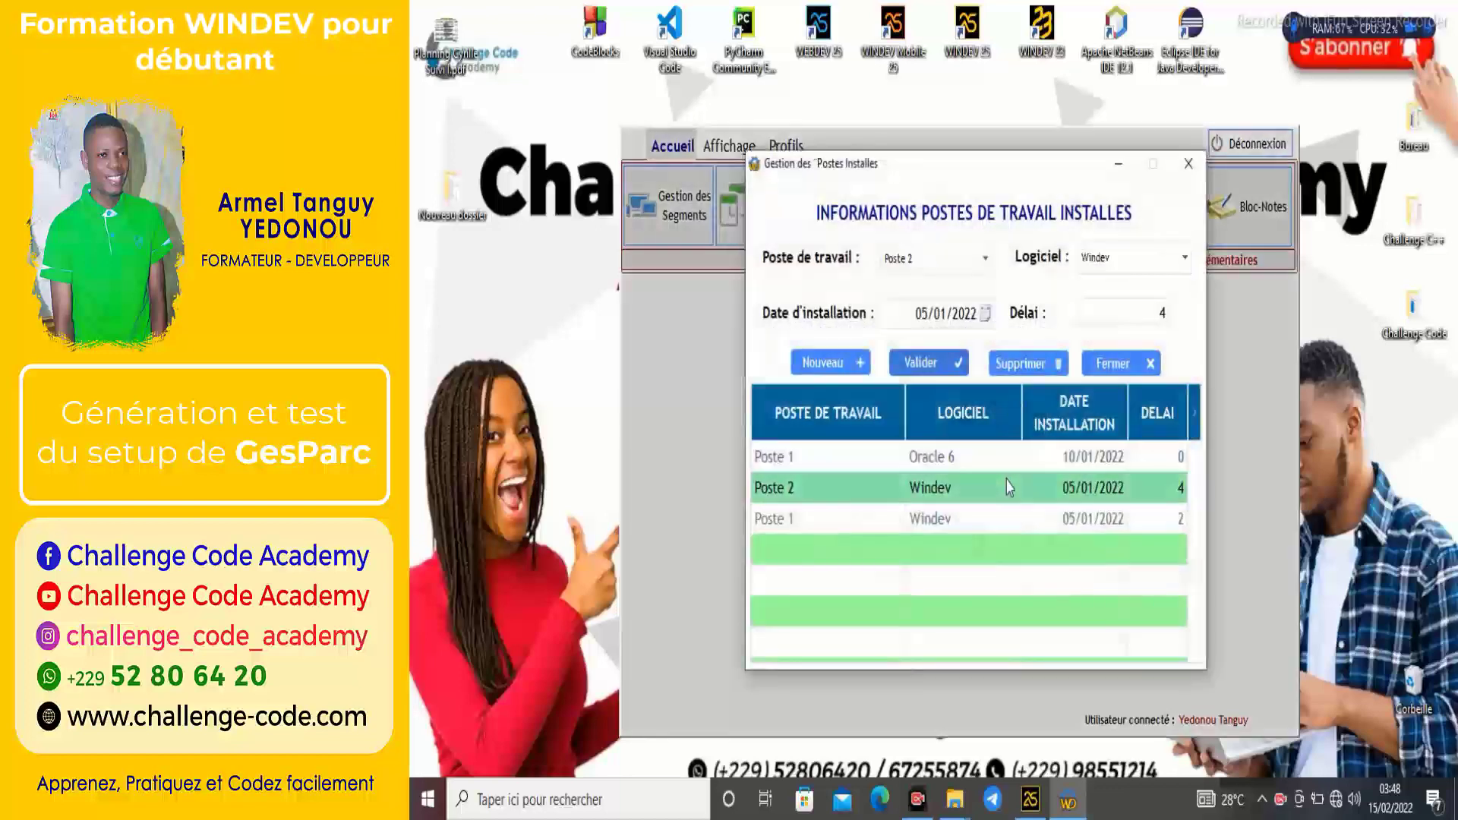
left_click(990, 517)
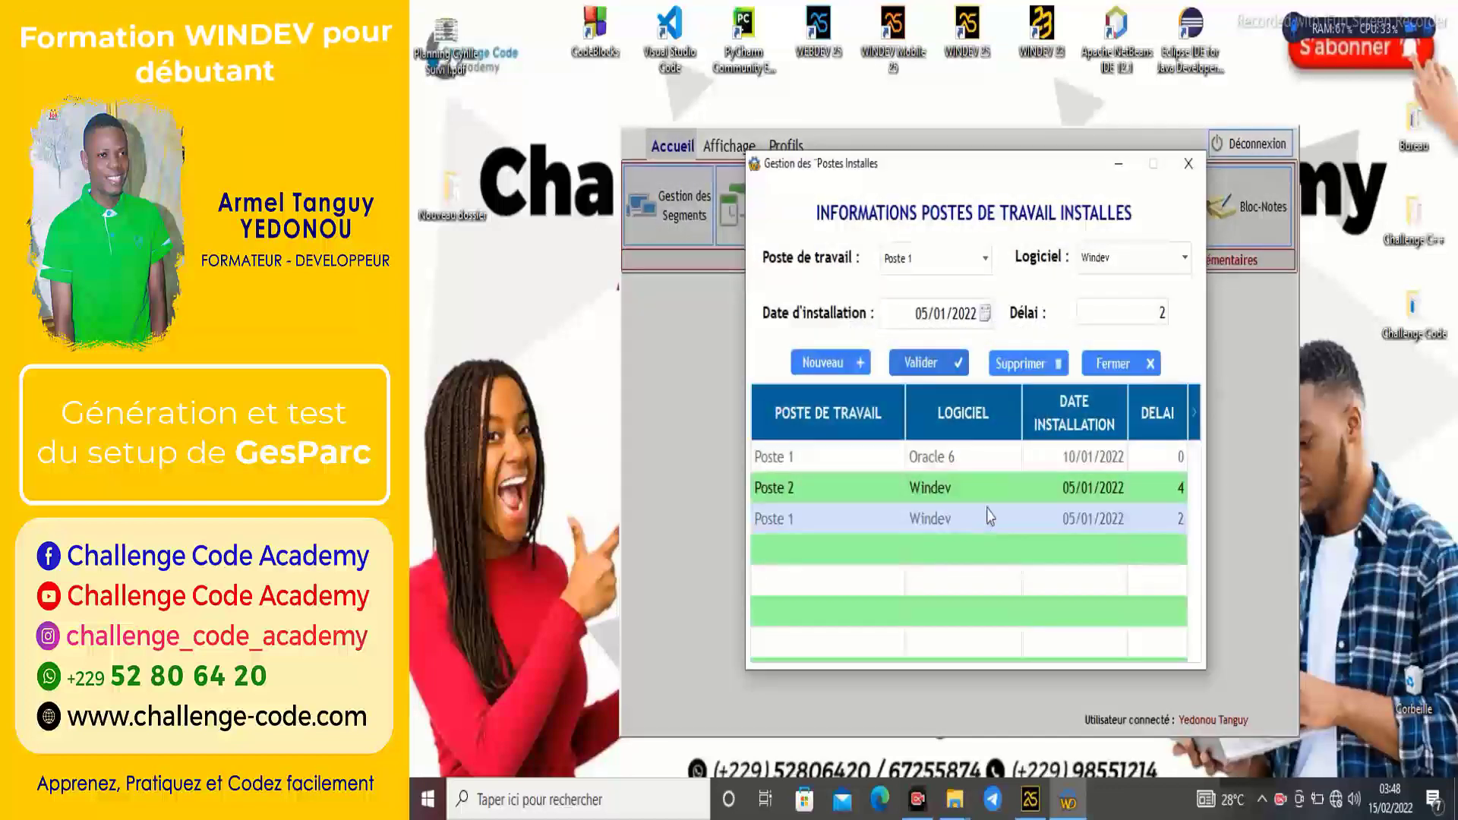
left_click(991, 458)
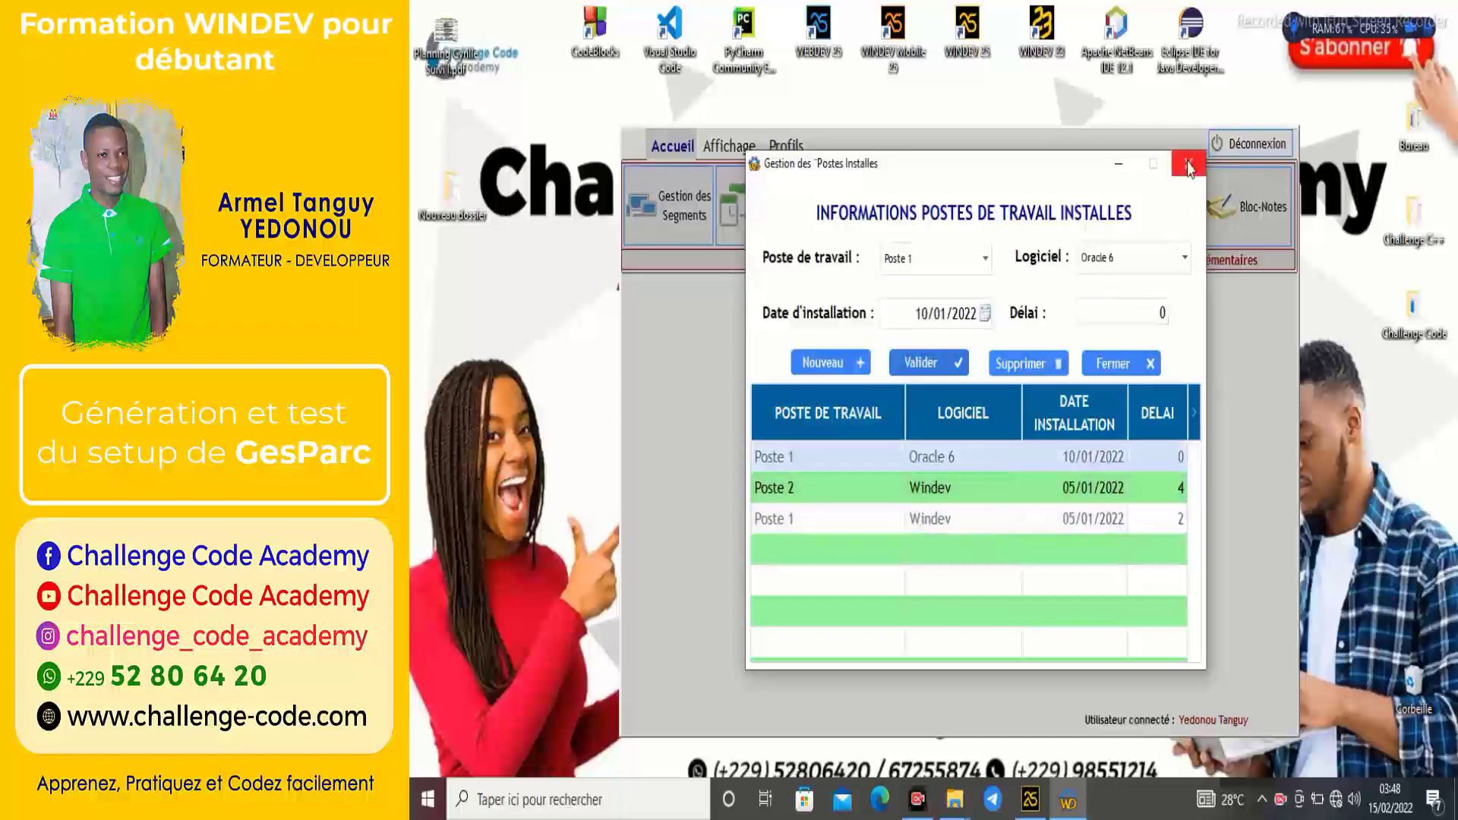
left_click(1189, 161)
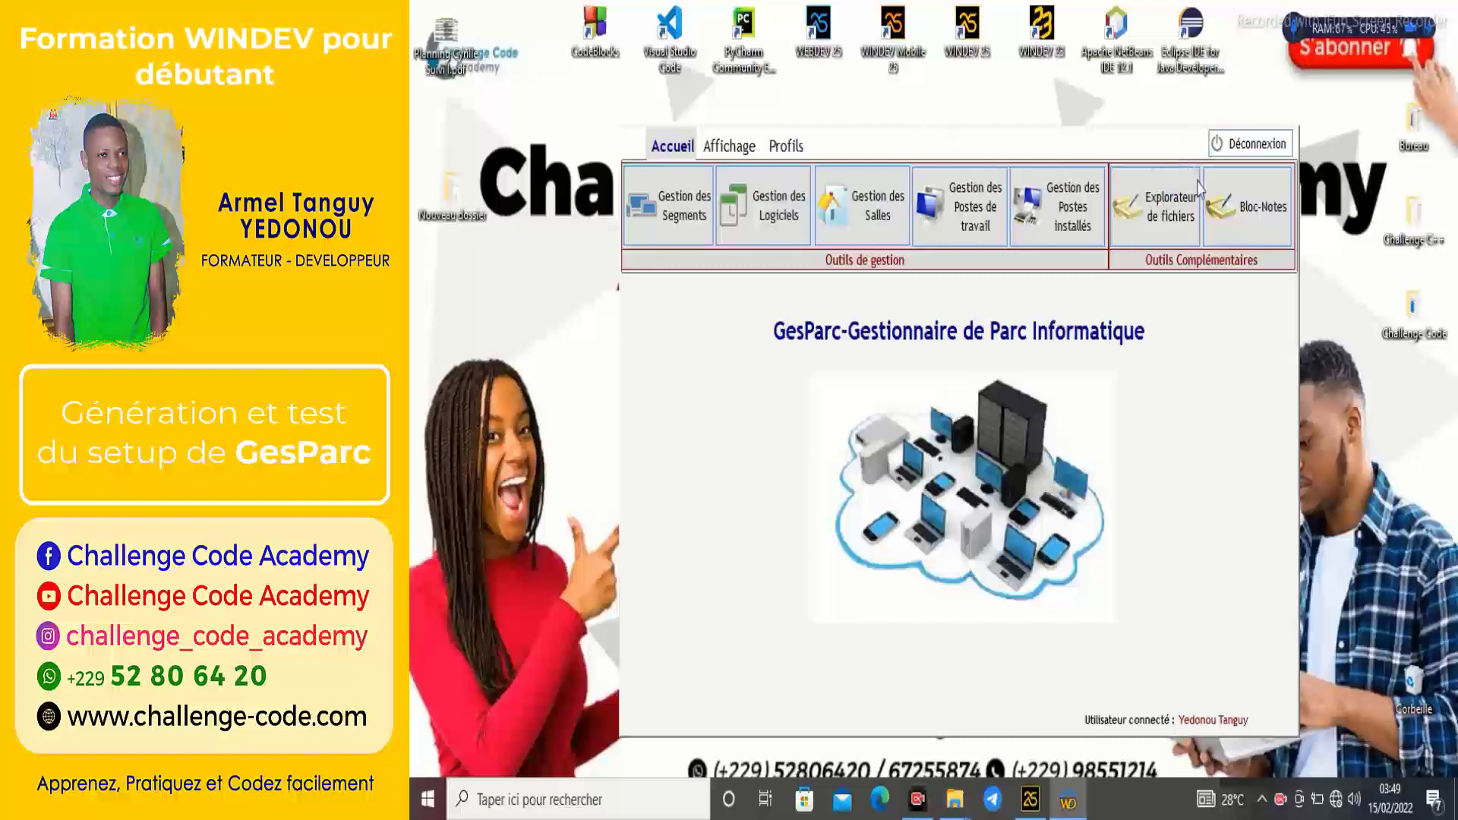
Open and close the file explorer and Notepad, then show the Affichage and Profils tabs.
left_click(1116, 199)
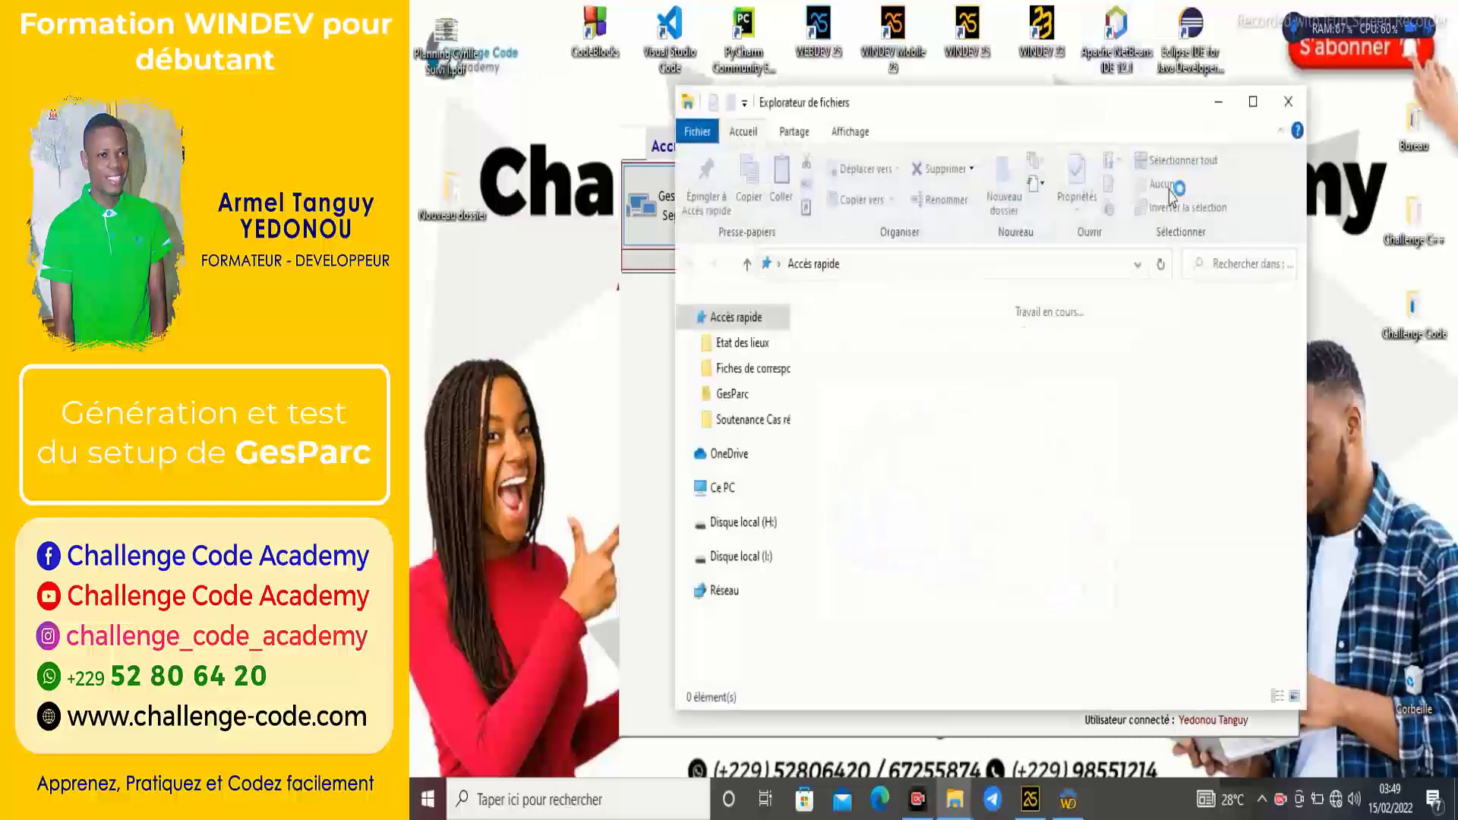
left_click(1288, 102)
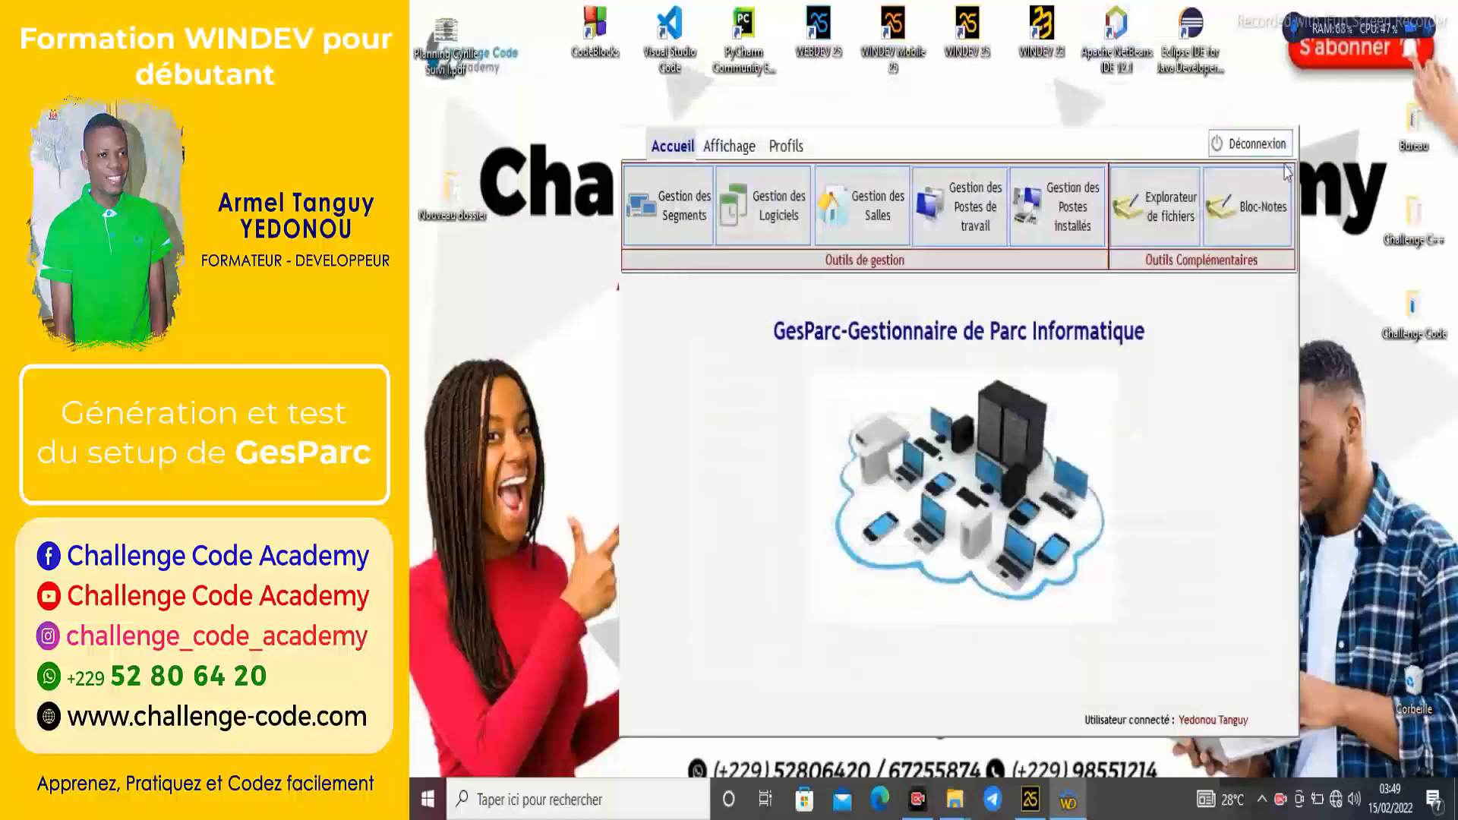
left_click(1242, 220)
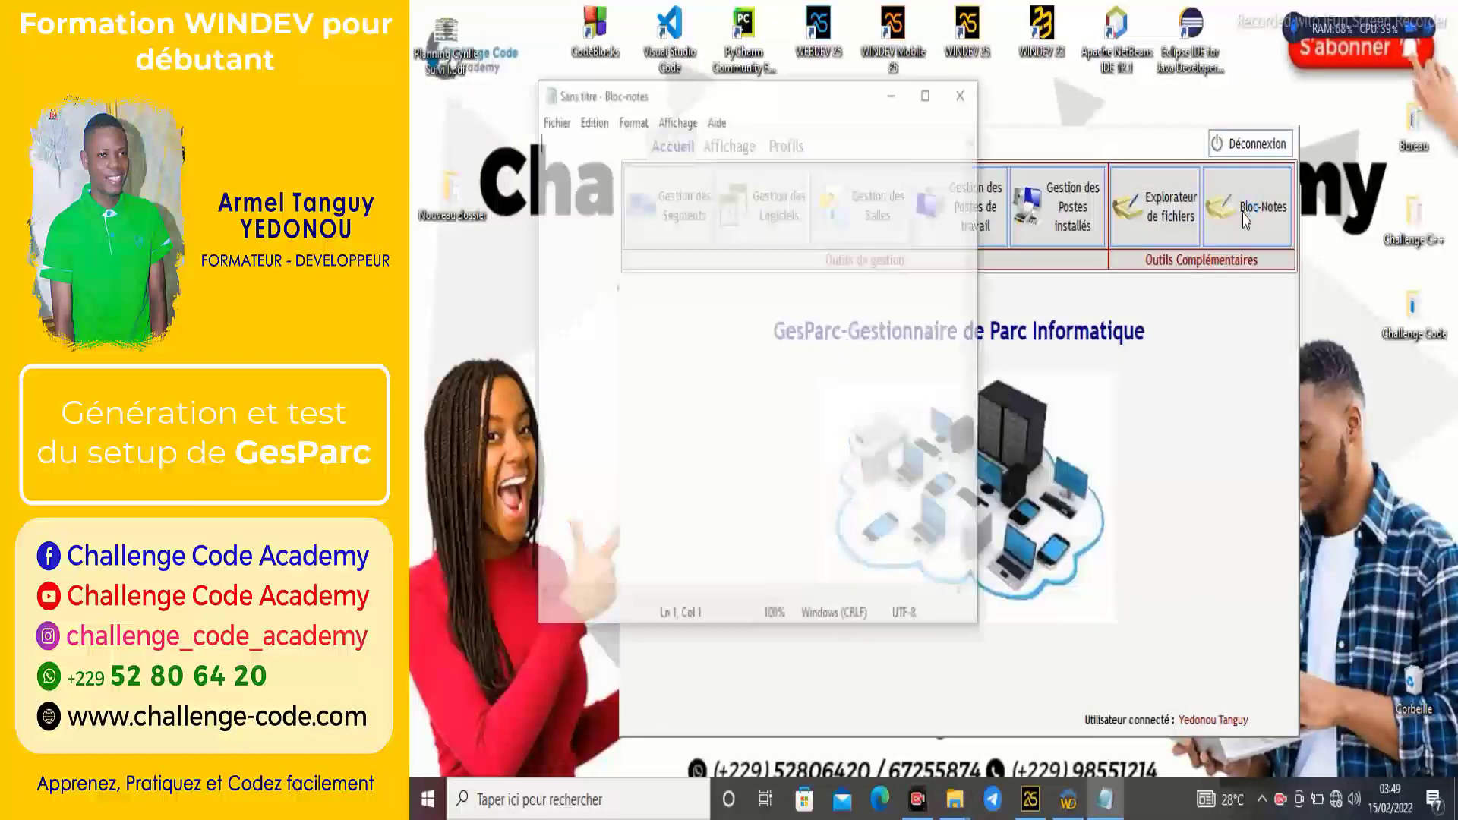
left_click(963, 94)
left_click(729, 146)
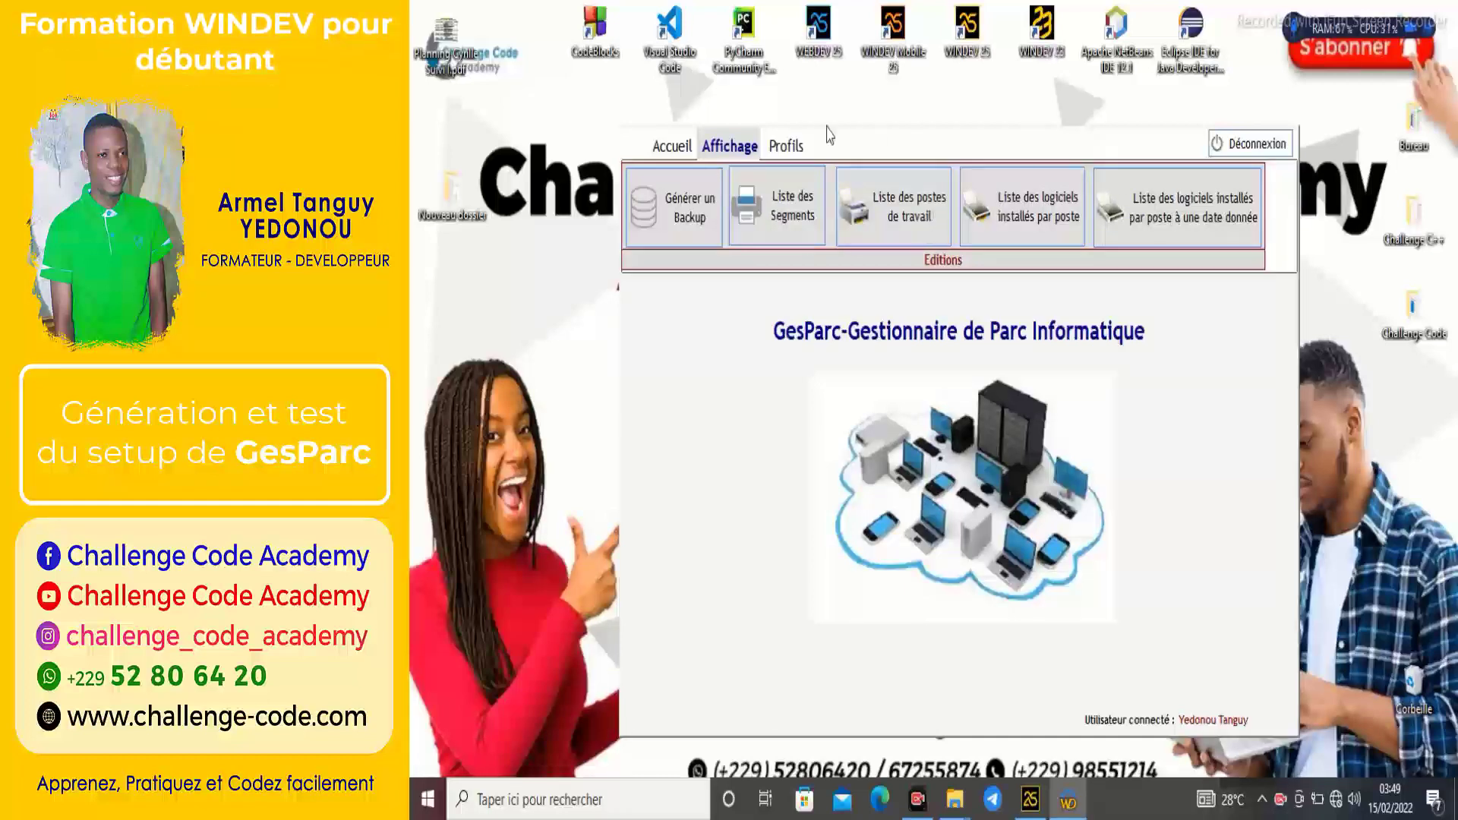
left_click(788, 148)
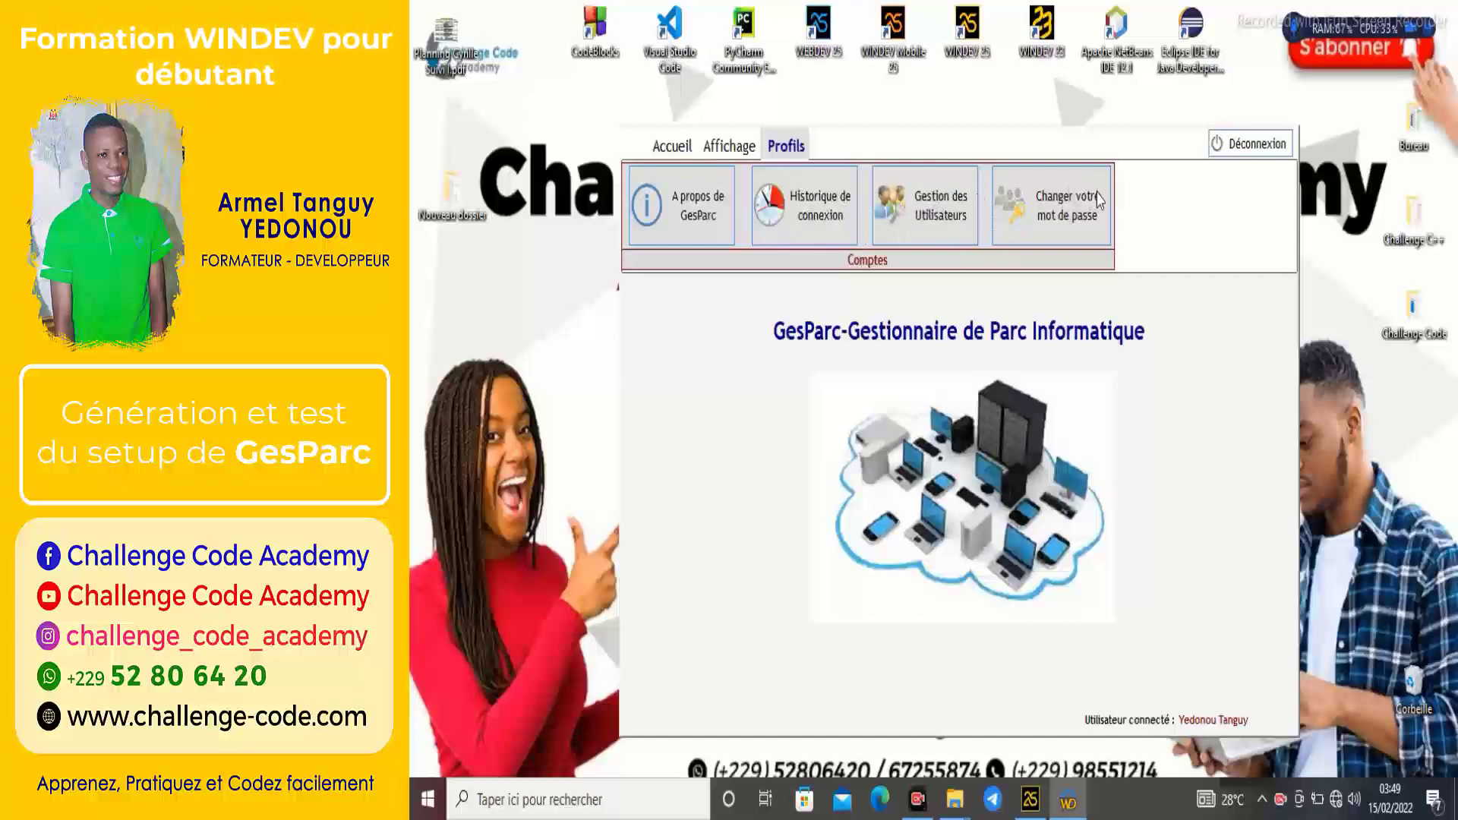
Move the GesParc window up-left and open Historique de connexion from Profils.
left_click(672, 145)
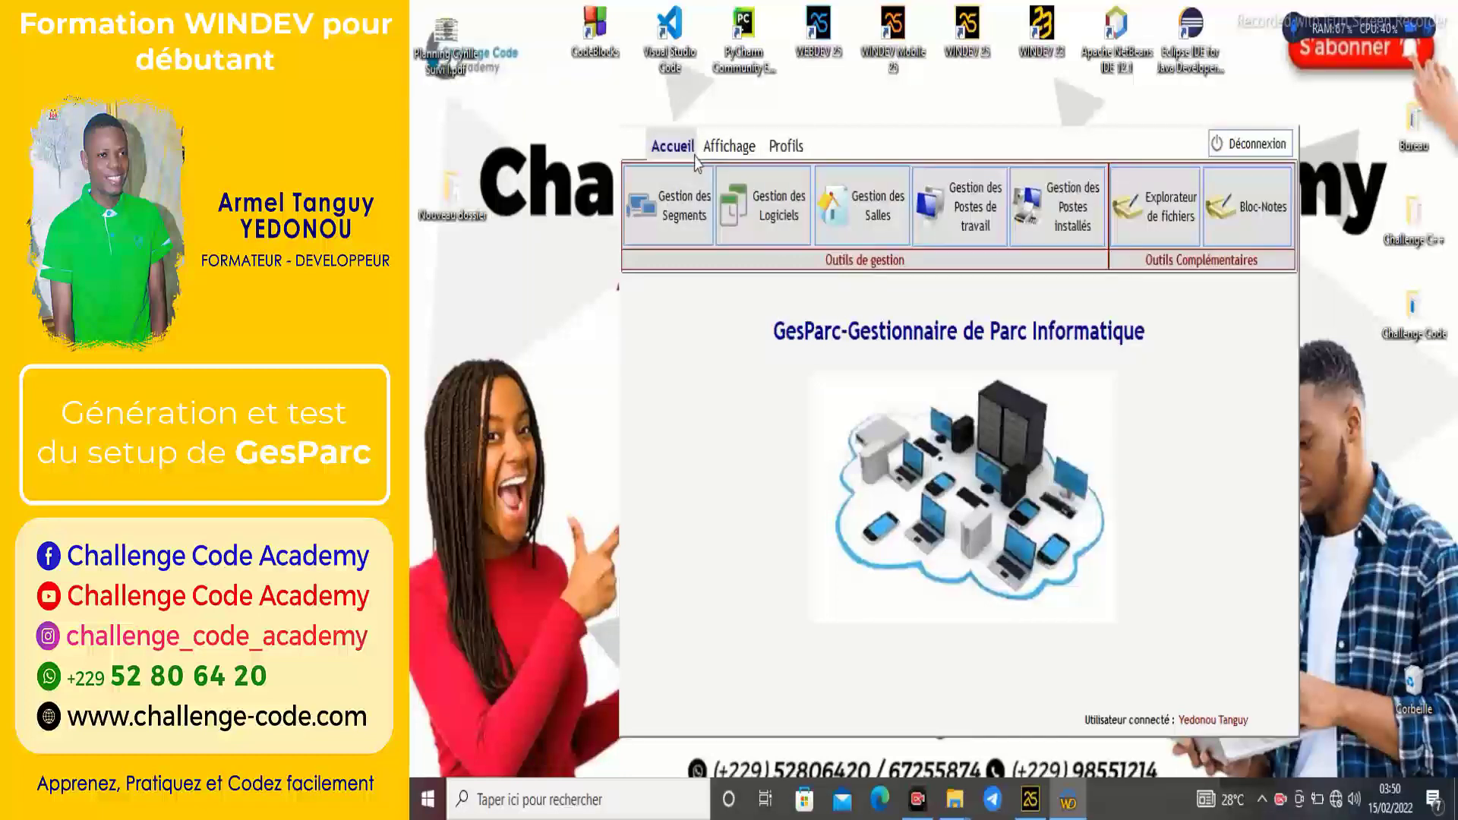
left_click_drag(1026, 147, 955, 121)
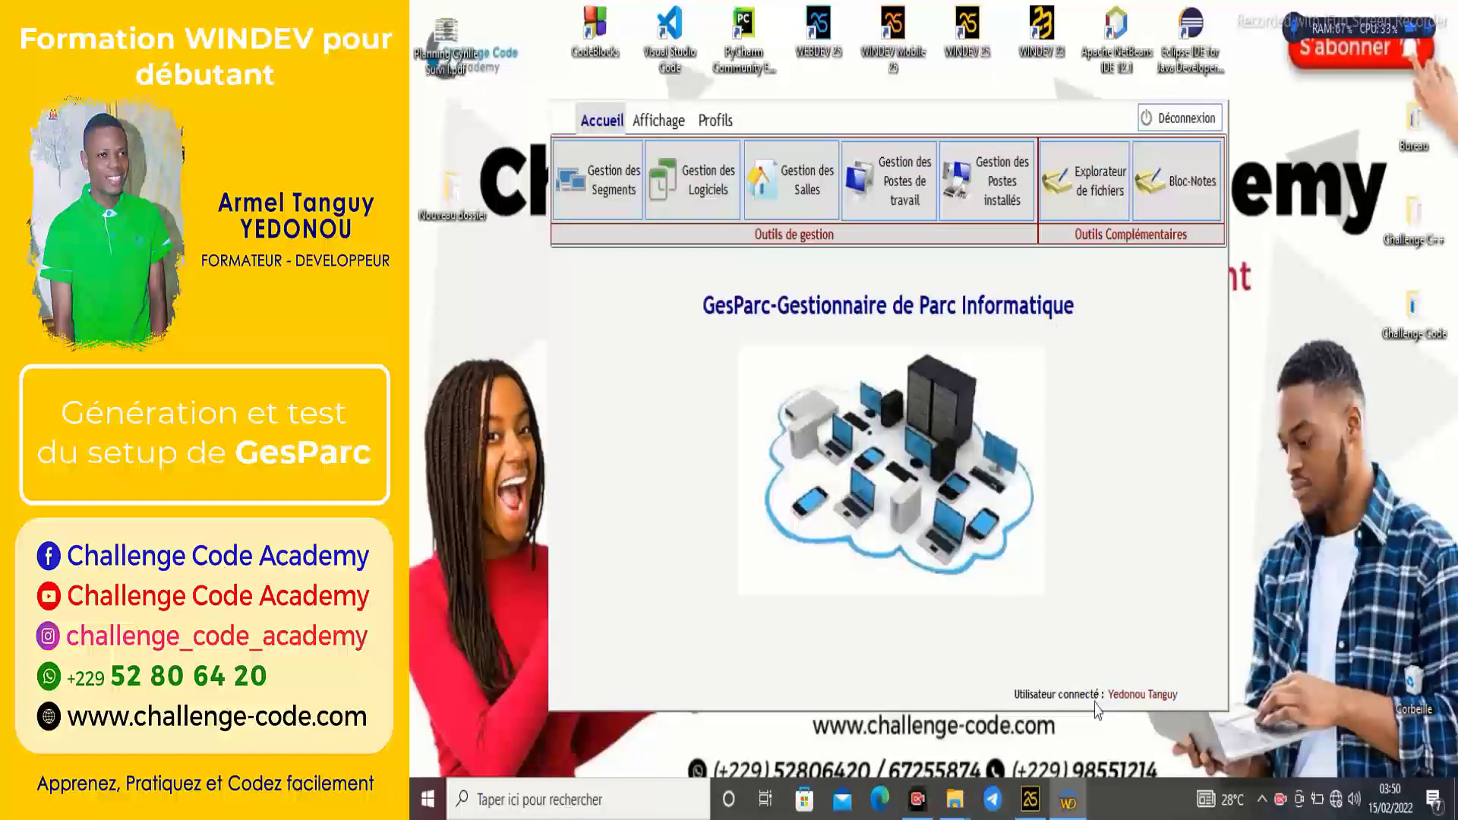
left_click(718, 120)
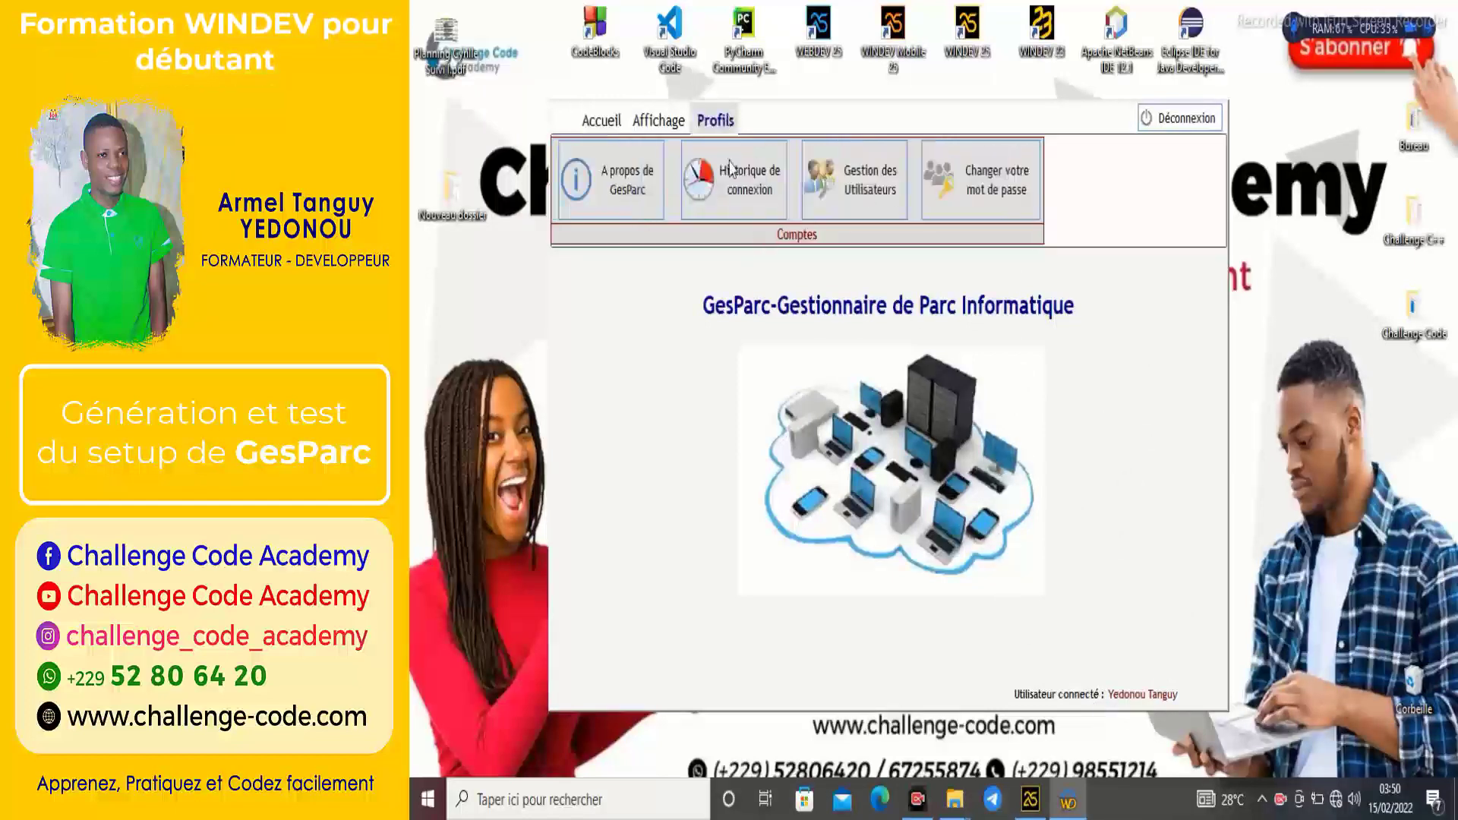
left_click(698, 178)
Scroll the connection history, close it, and log out via Accueil > Déconnexion.
left_click(992, 476)
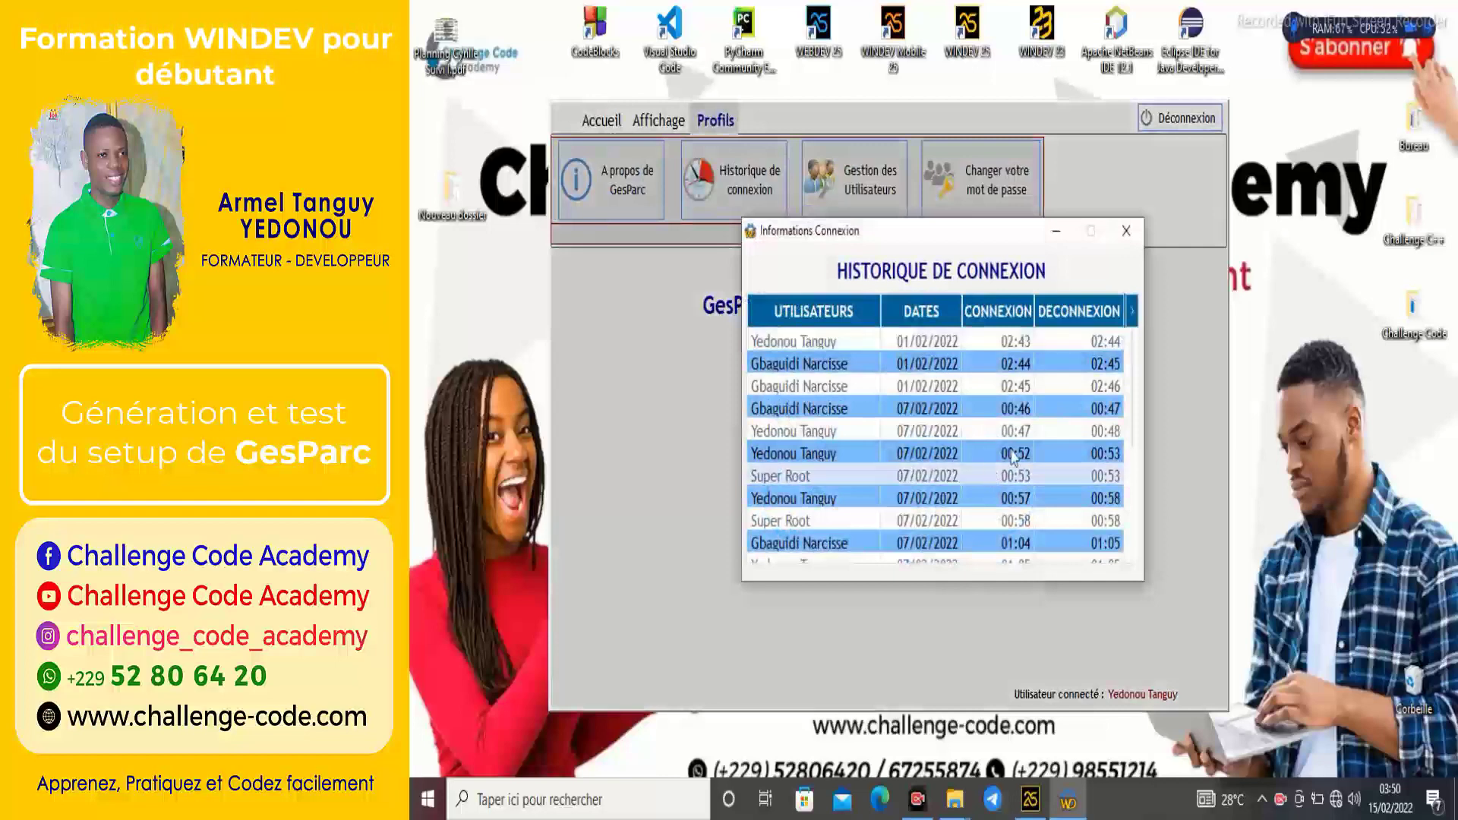
left_click_drag(1137, 471, 1131, 303)
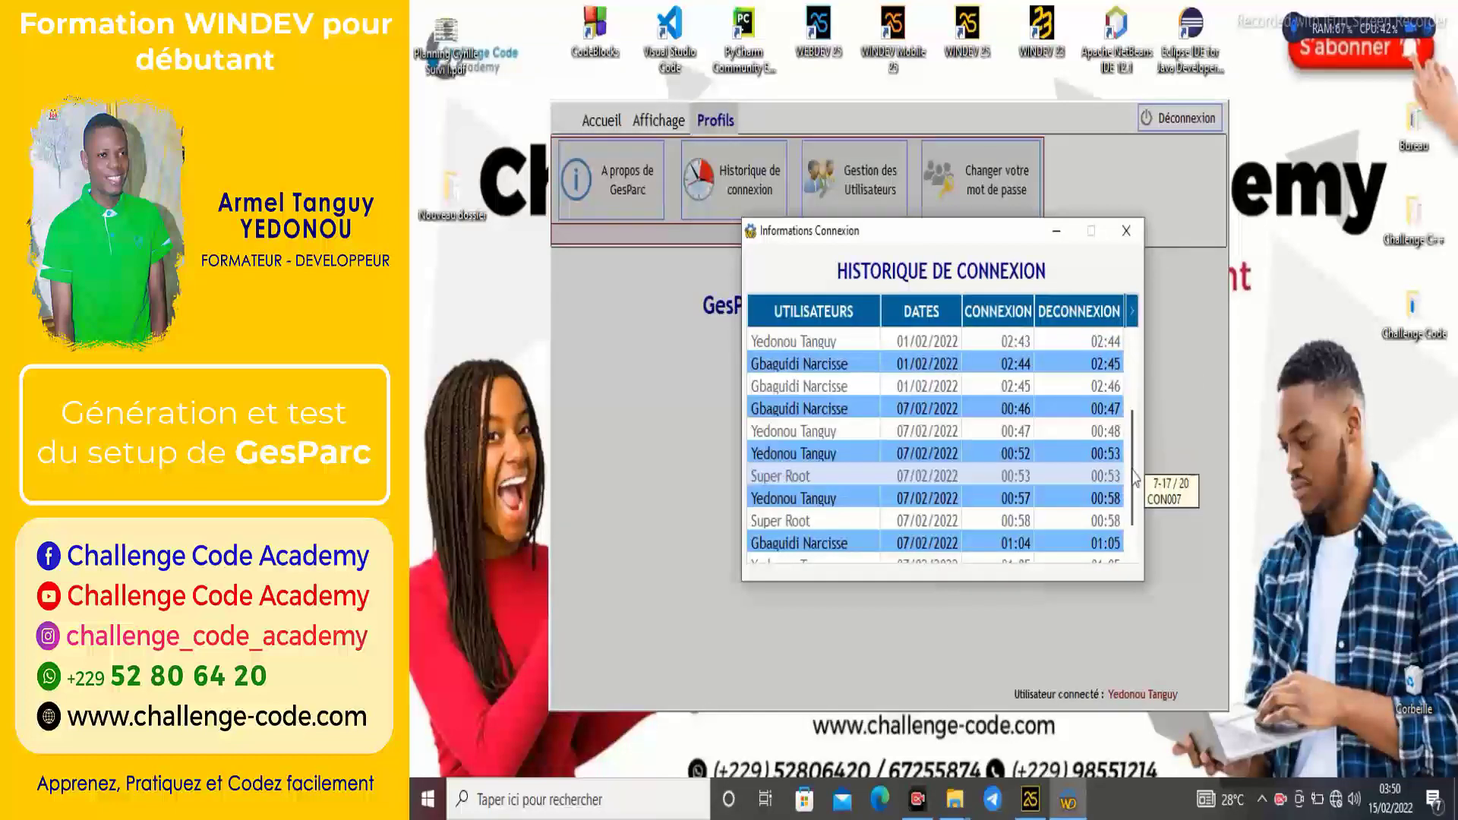
left_click(1126, 230)
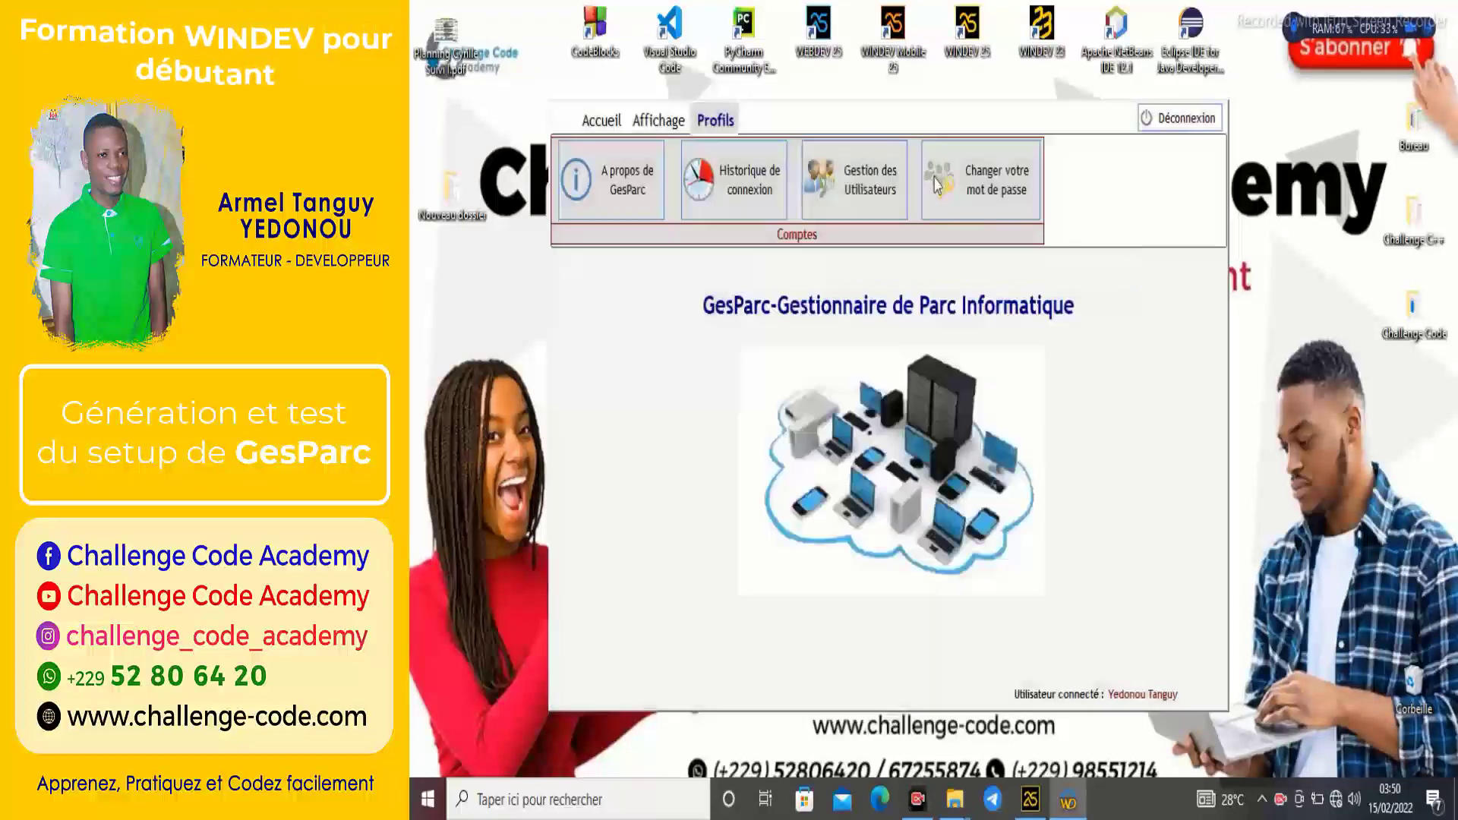
left_click(621, 131)
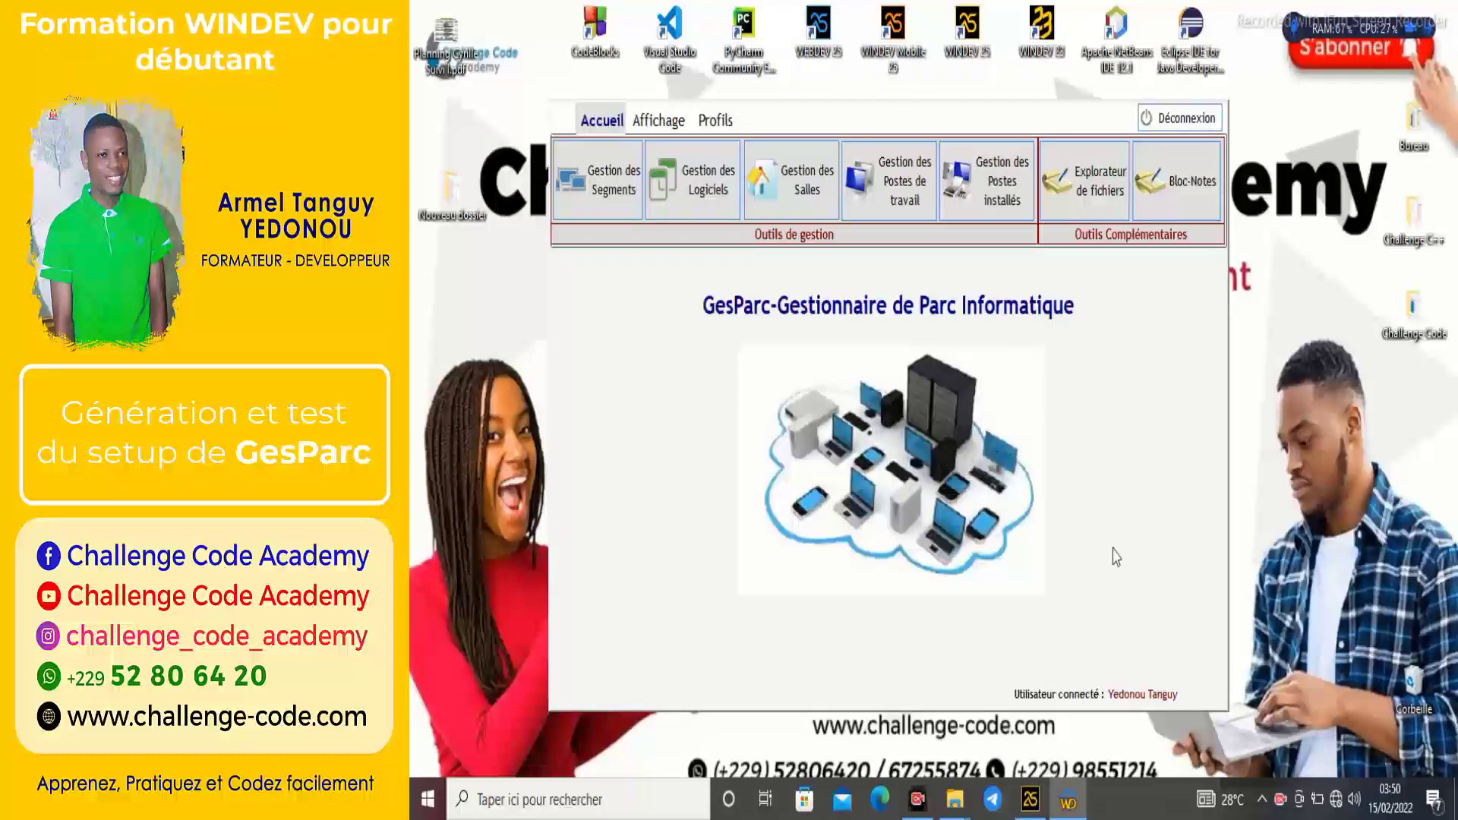
left_click(1188, 122)
Cancel the login, close FEN_MenuPrincipal, and view then close the project's initialization code.
left_click(981, 494)
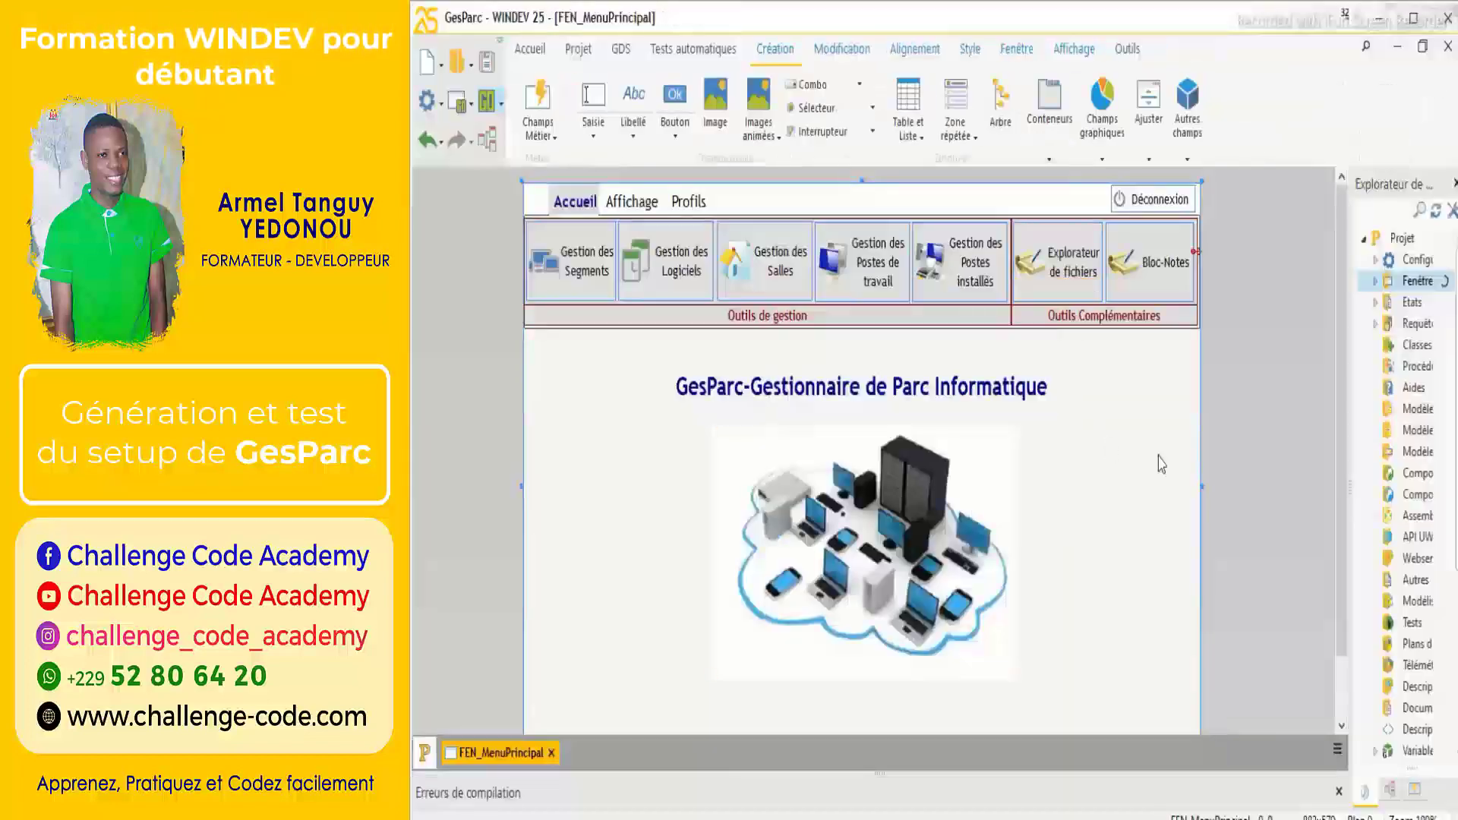
left_click(1446, 47)
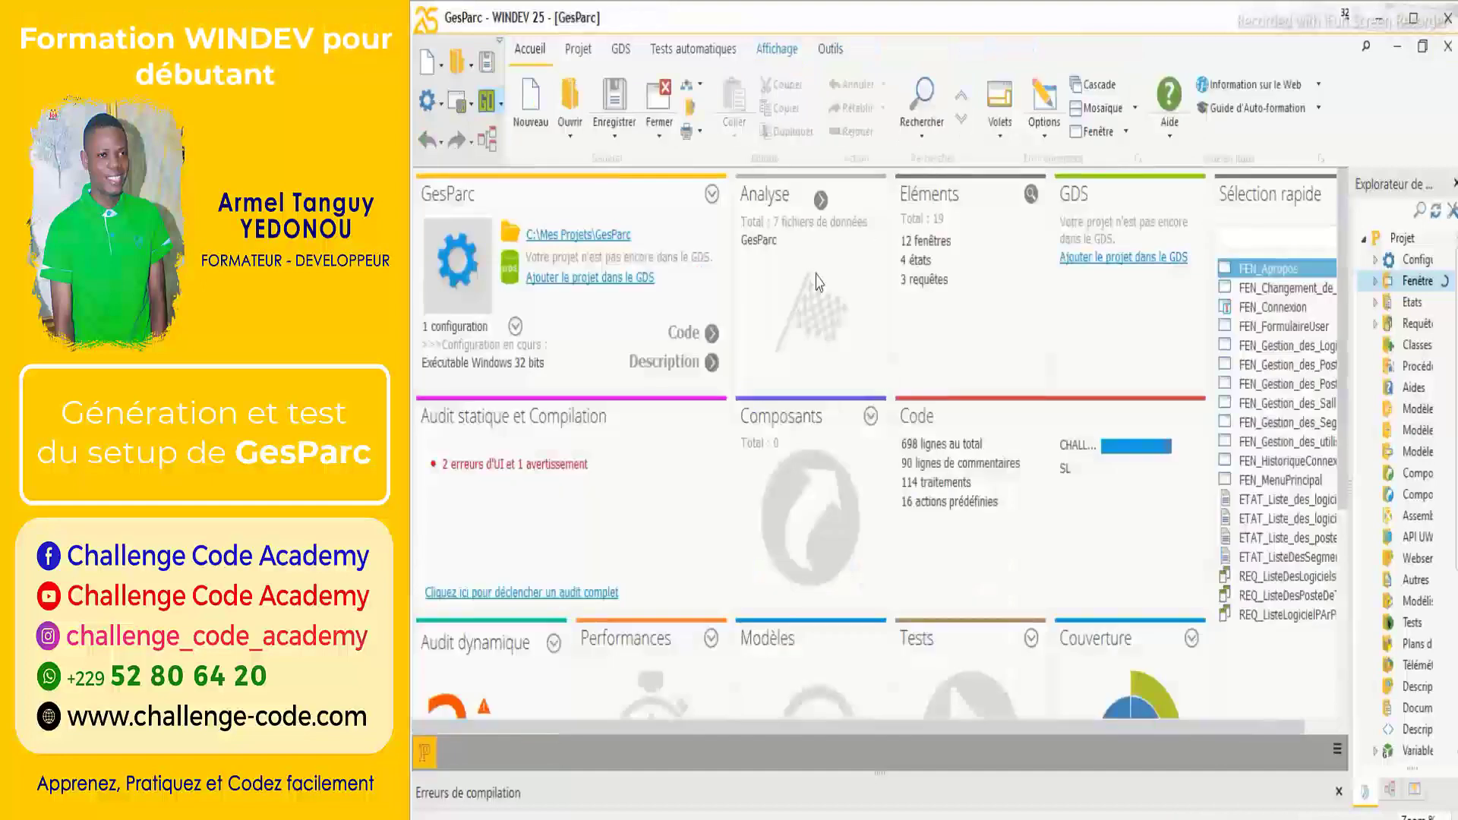
right_click(427, 757)
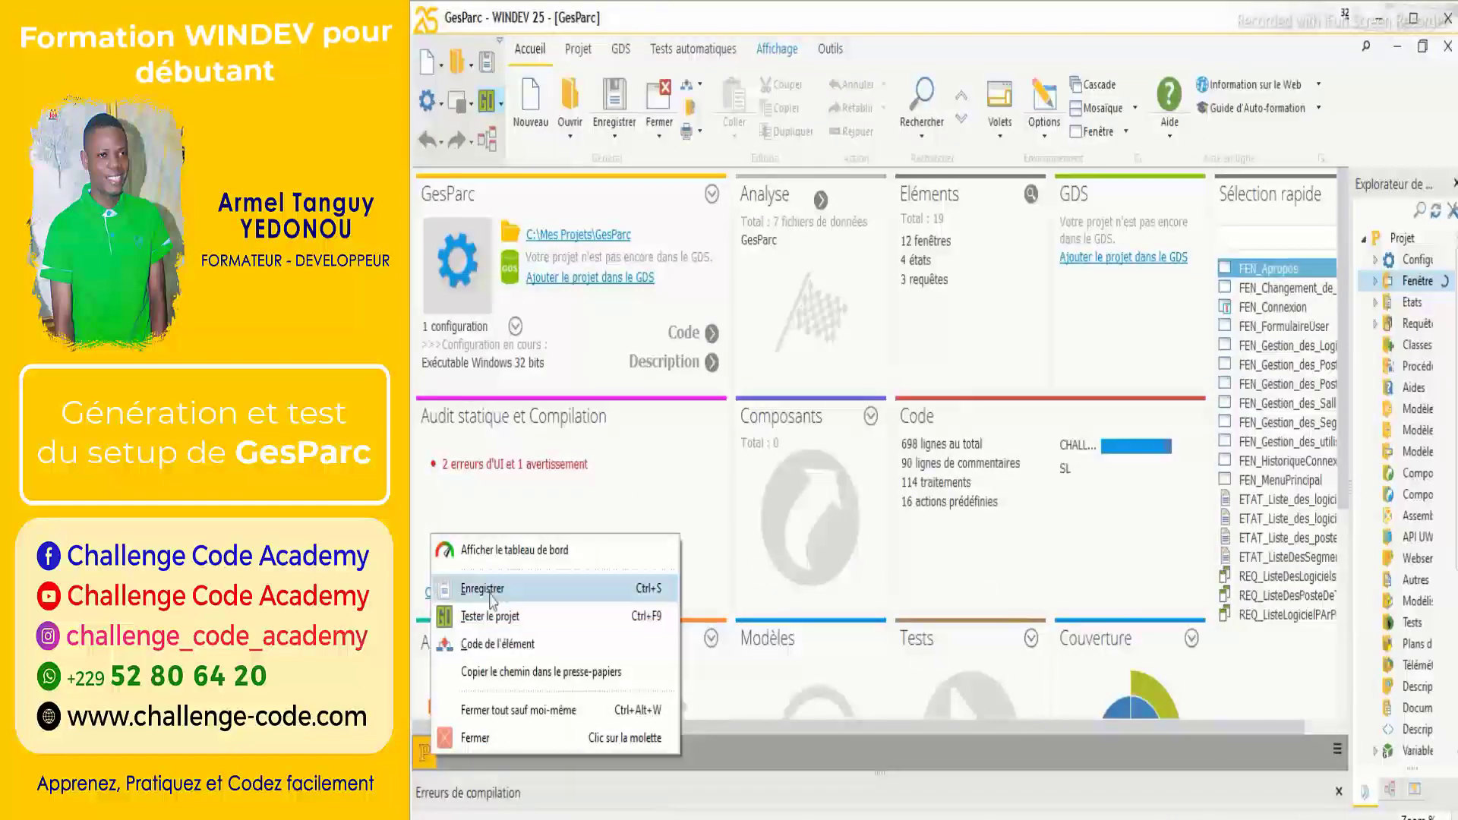
left_click(480, 644)
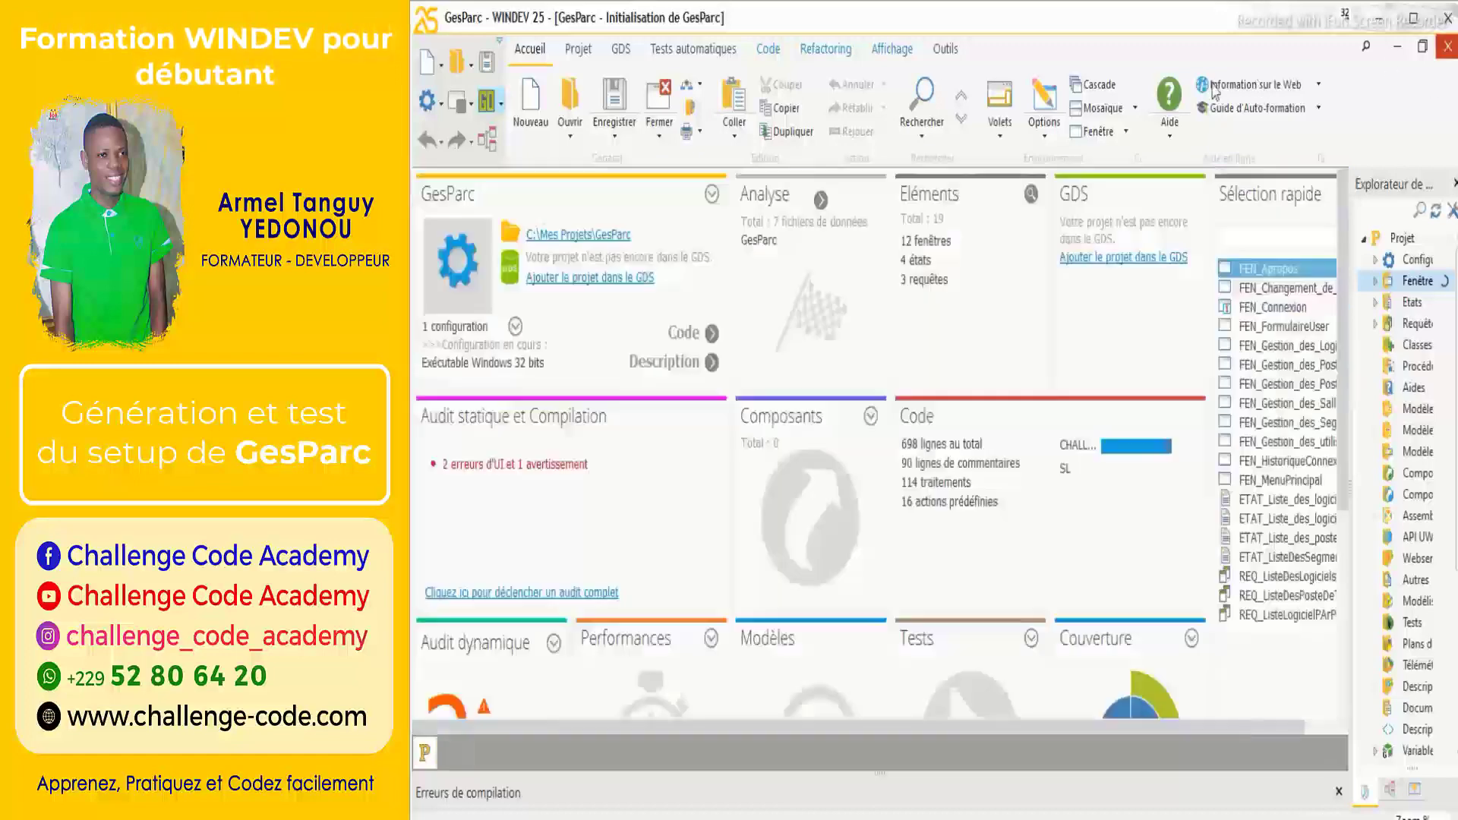
left_click(1448, 46)
Recompile the whole project with Recompiler et synchroniser and acknowledge the finished compilation.
left_click(578, 49)
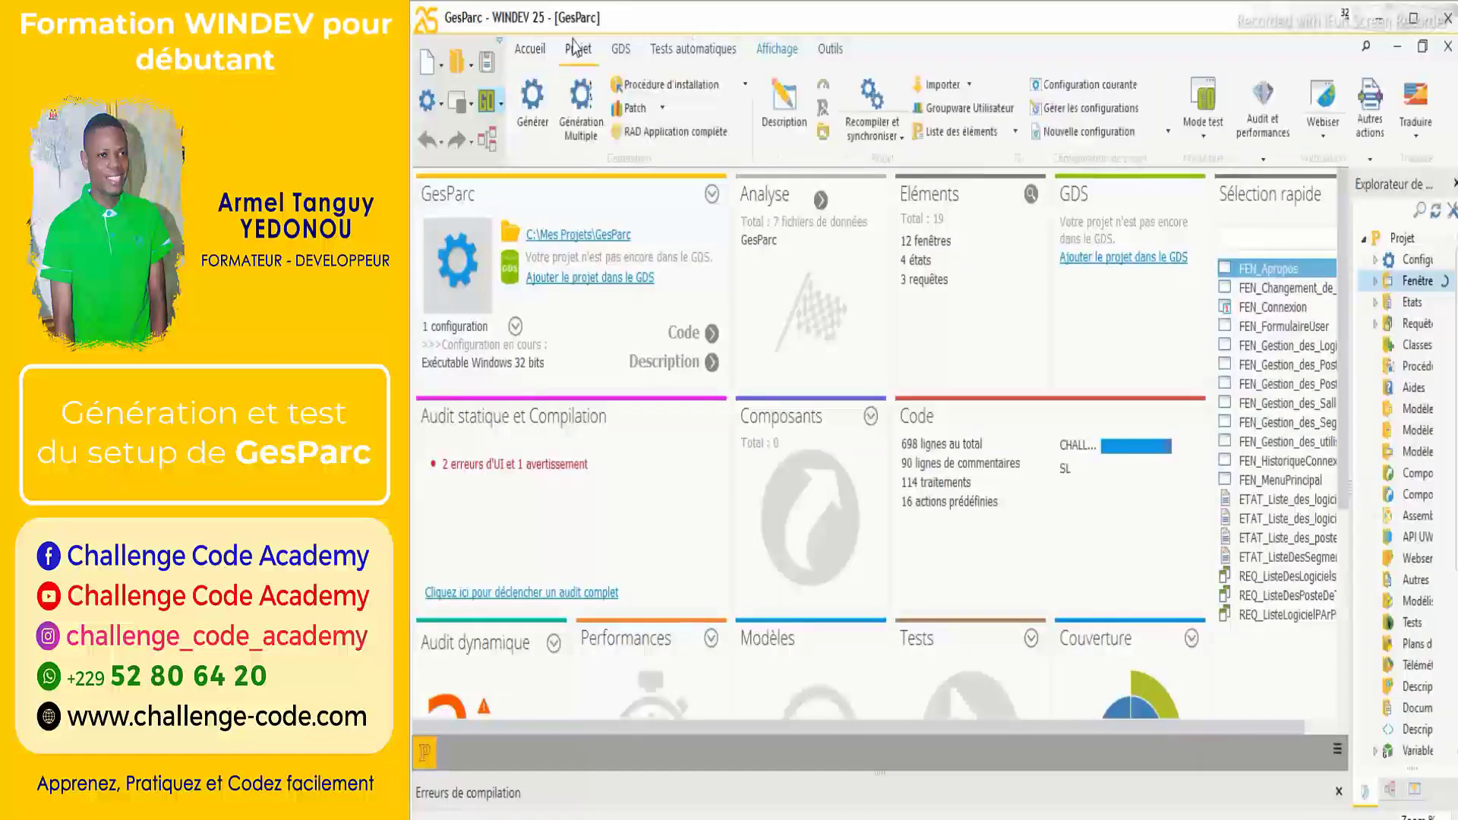
left_click(896, 138)
left_click(905, 186)
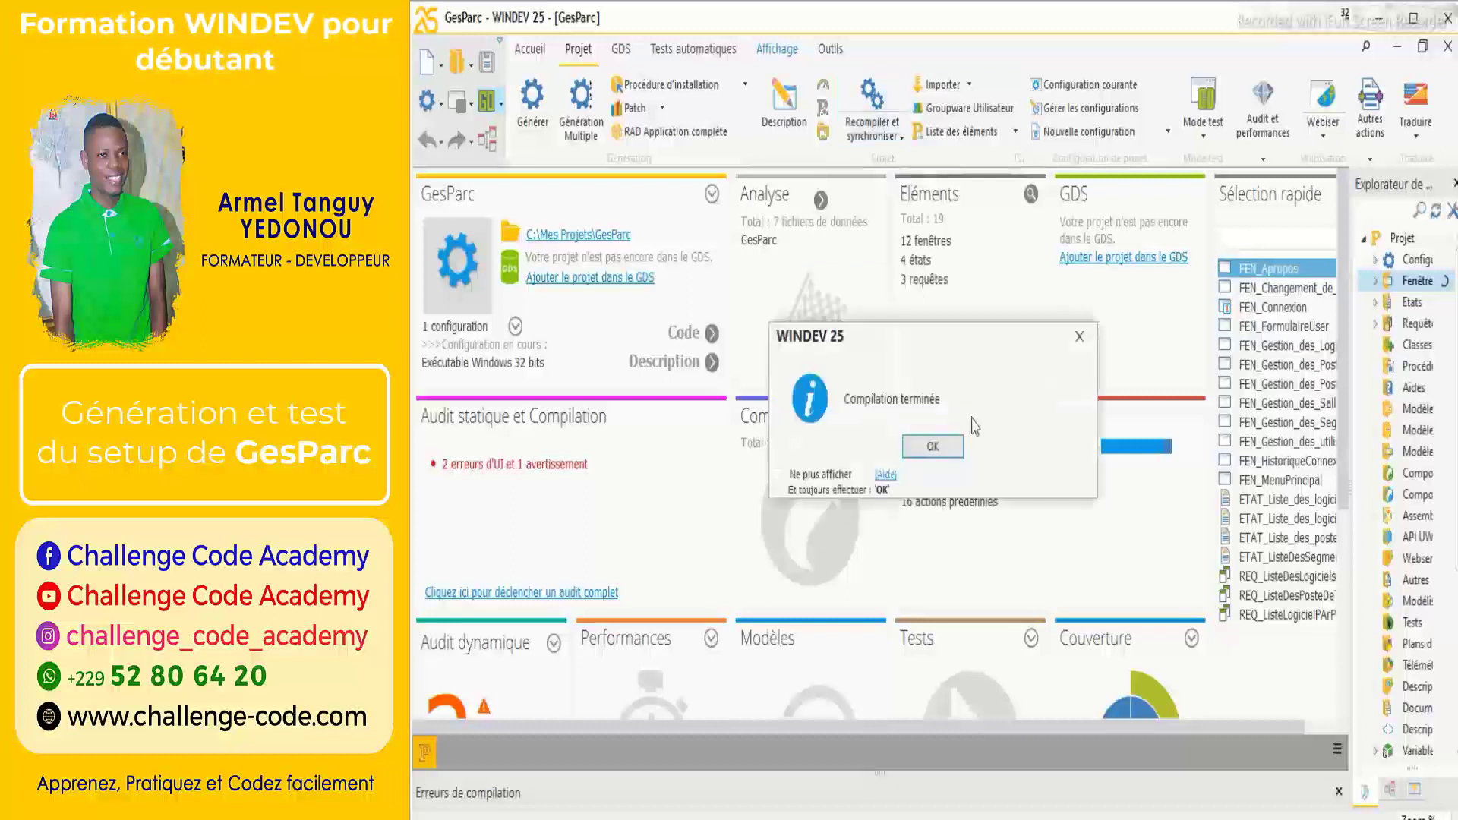
left_click(931, 448)
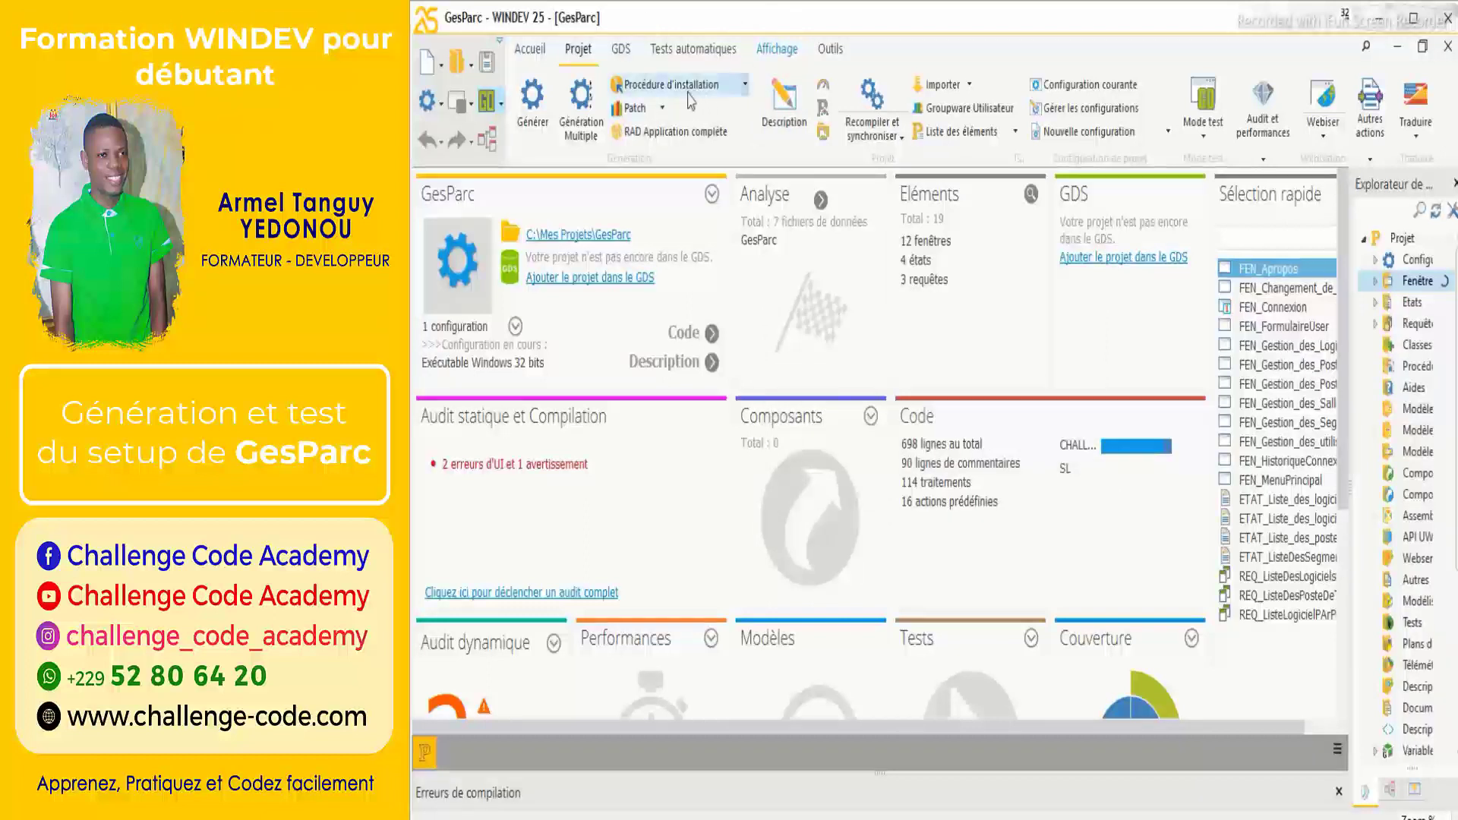
Start Créer la procédure d'installation, confirm the executable name GesParc.exe, and open the icon choices.
left_click(744, 87)
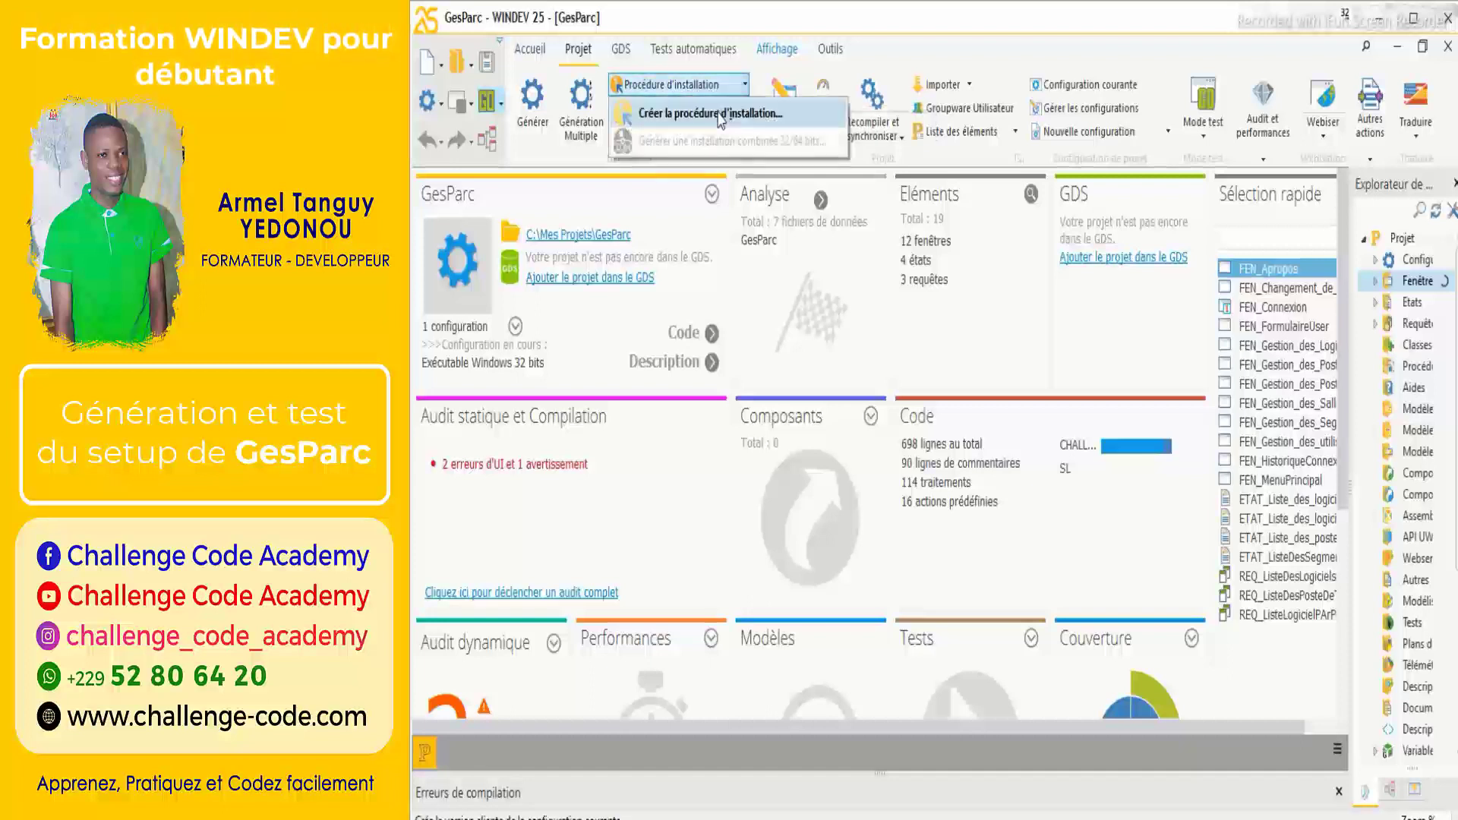
left_click(718, 115)
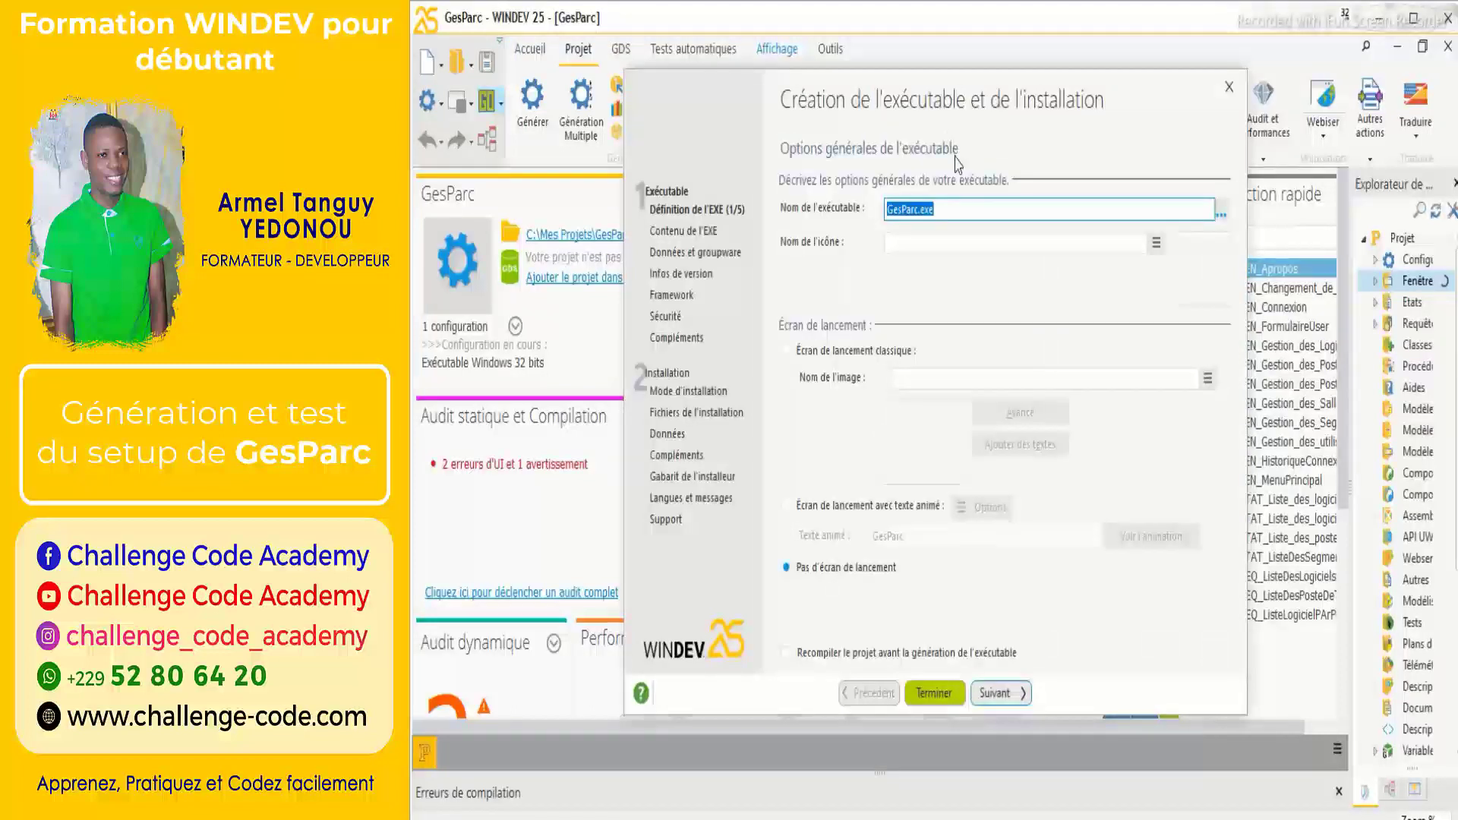
left_click_drag(997, 105, 1002, 68)
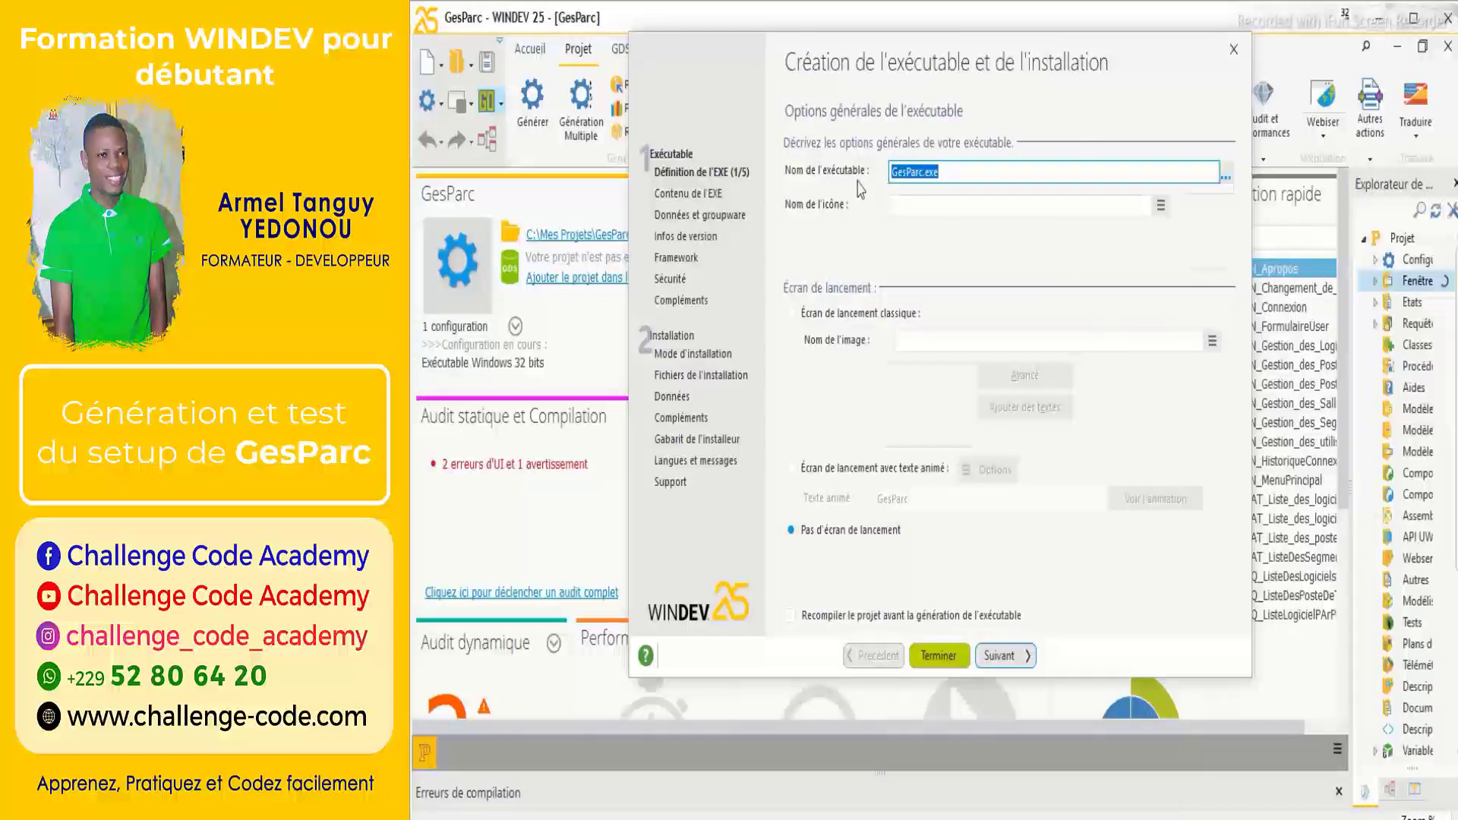
left_click(986, 164)
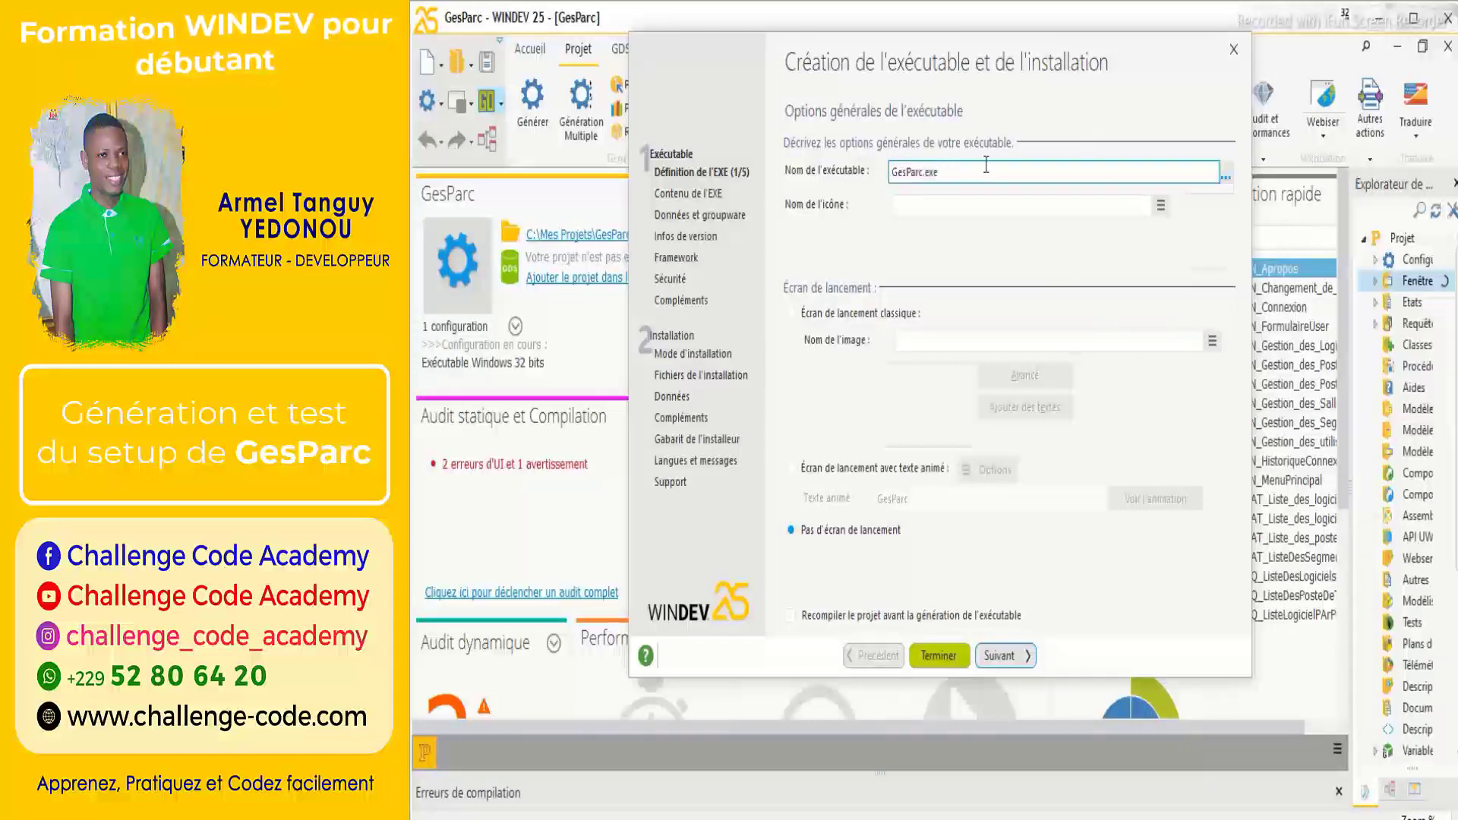
left_click(1160, 207)
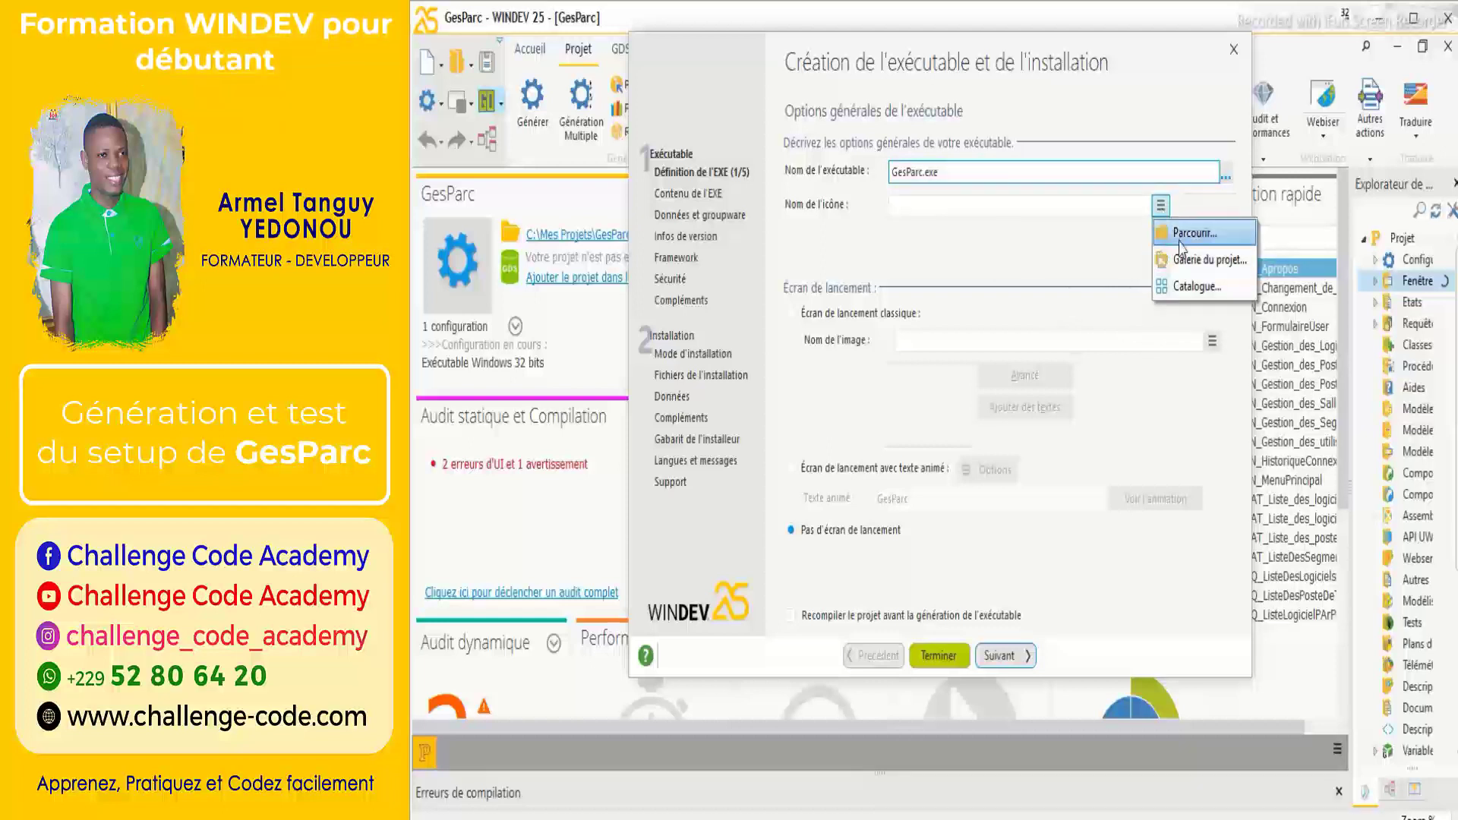
Browse into the GesParc folder and pick icone.ico as the executable icon.
left_click(1180, 241)
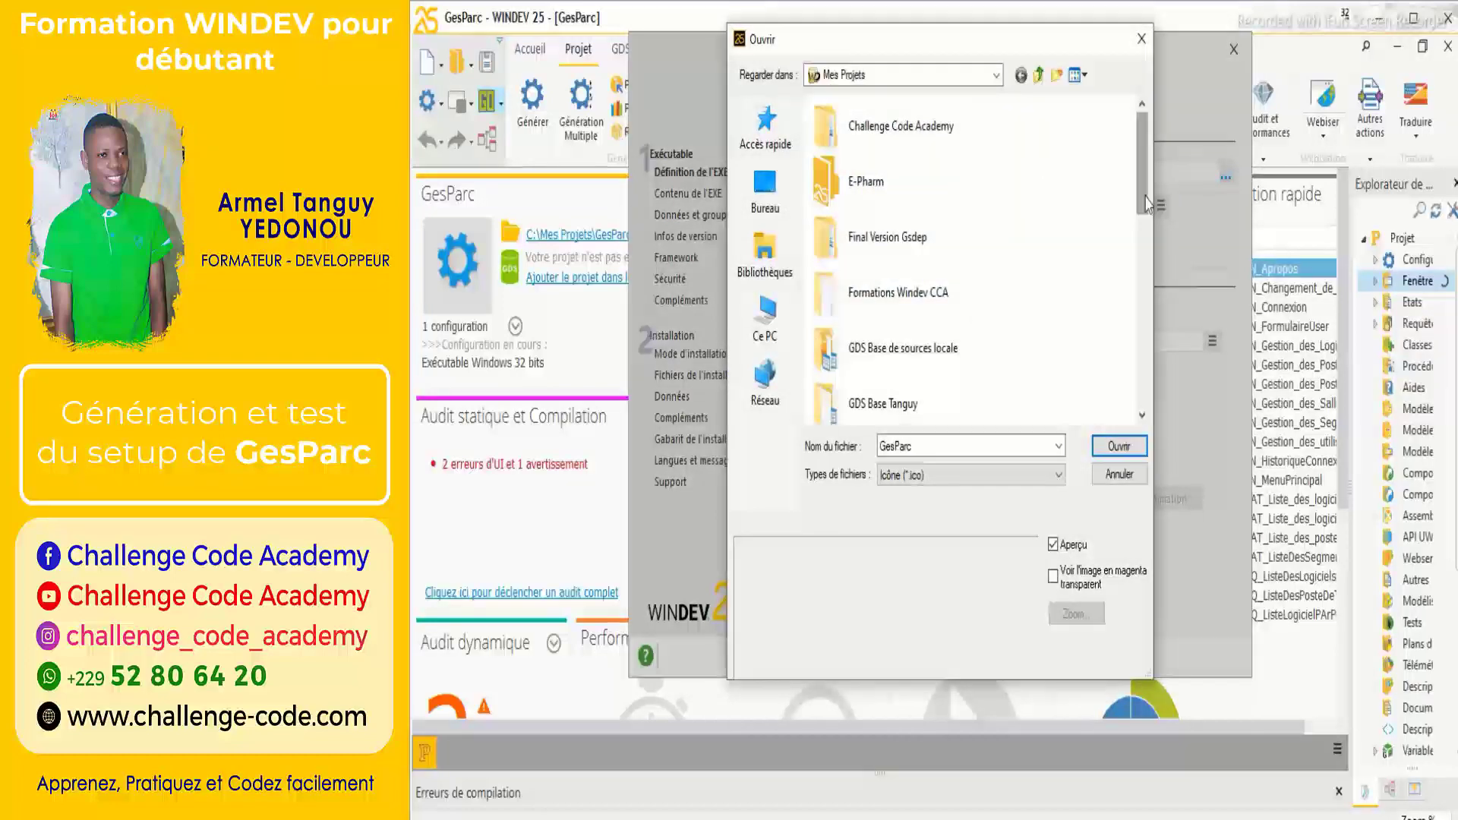
left_click_drag(1146, 203, 1147, 272)
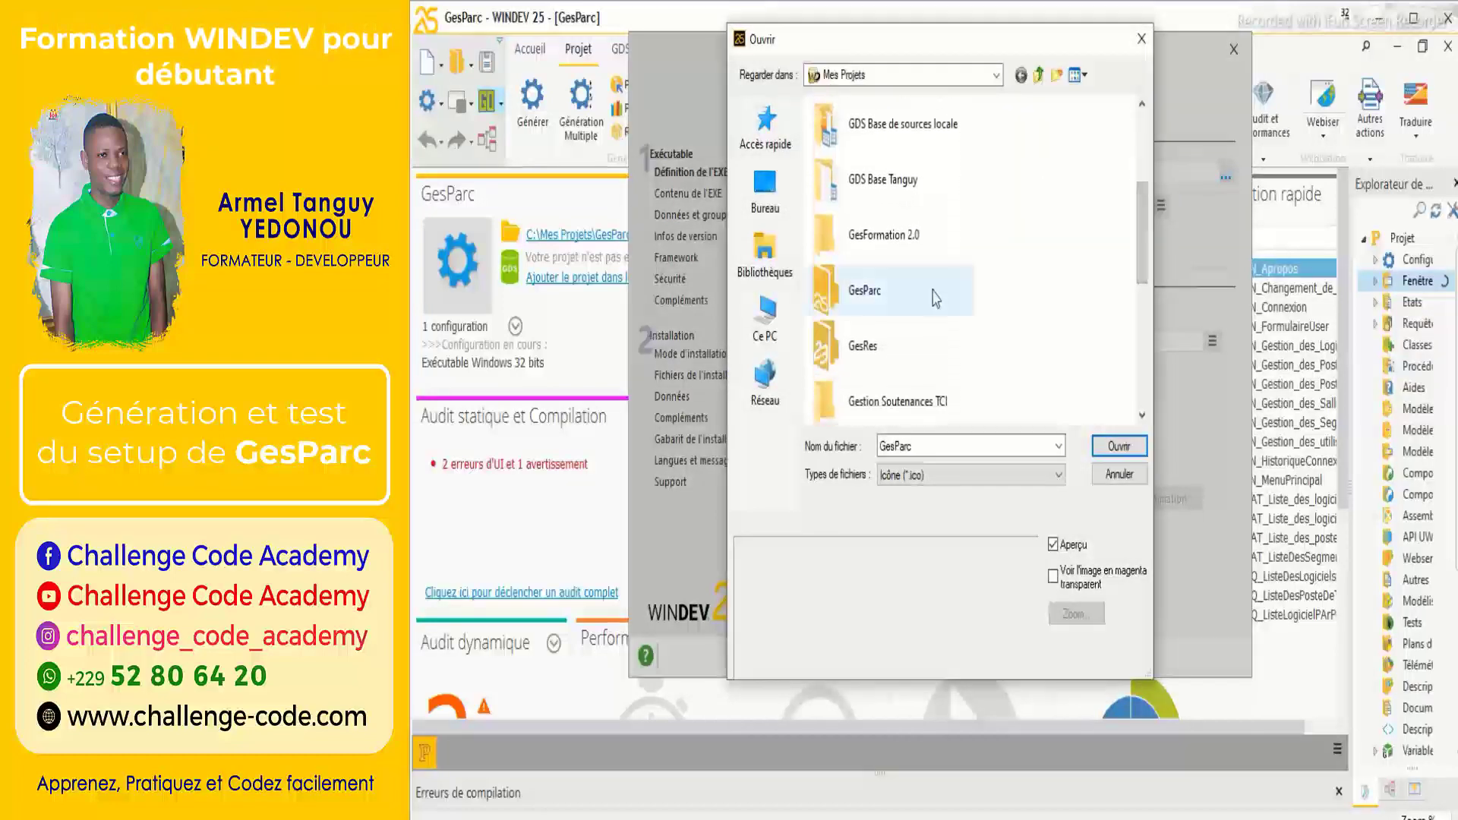
double_click(935, 299)
double_click(1105, 336)
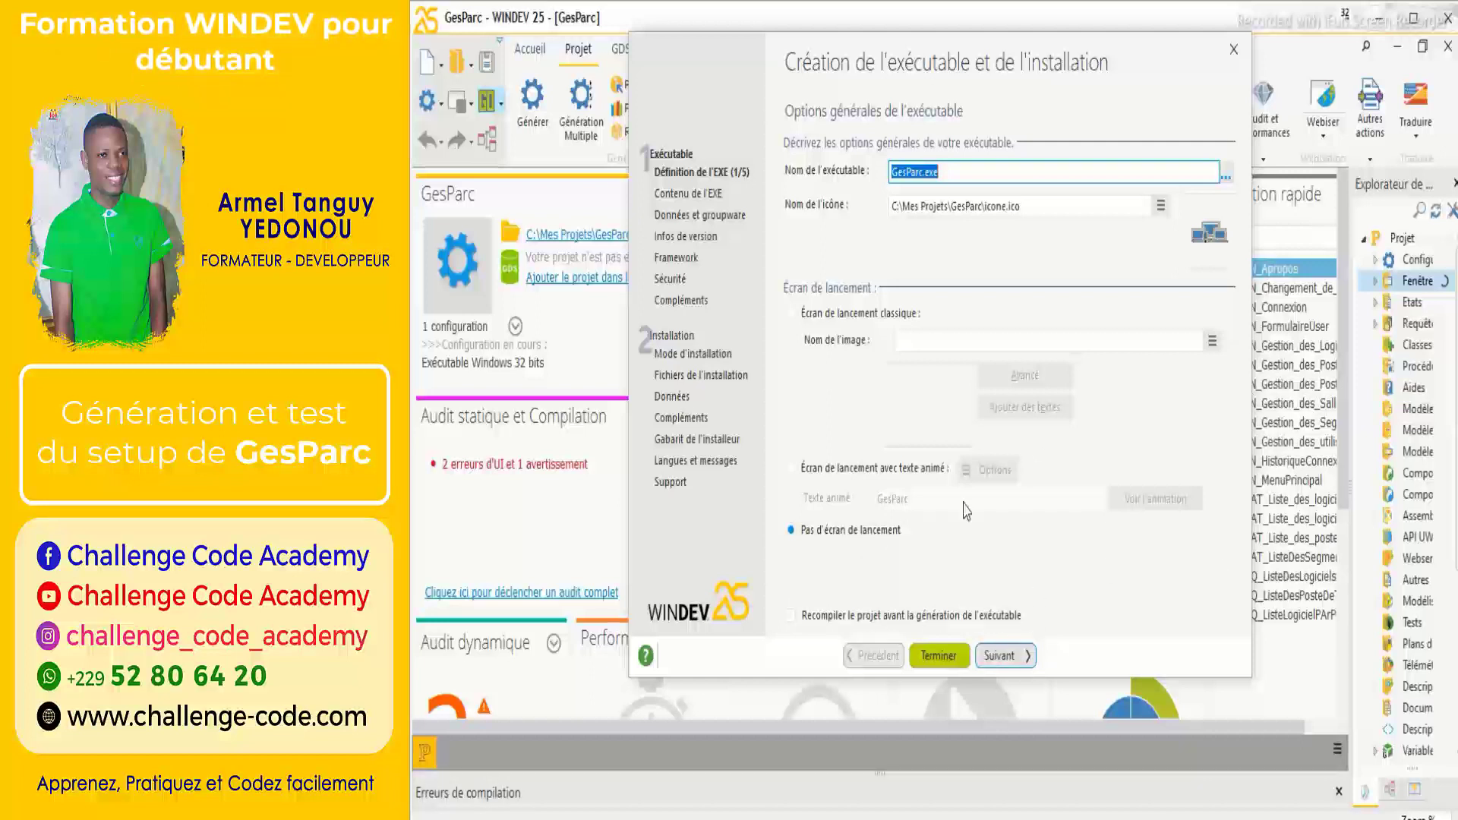
Enable 'Recompiler le projet avant la génération de l'exécutable' and advance the wizard.
left_click(796, 615)
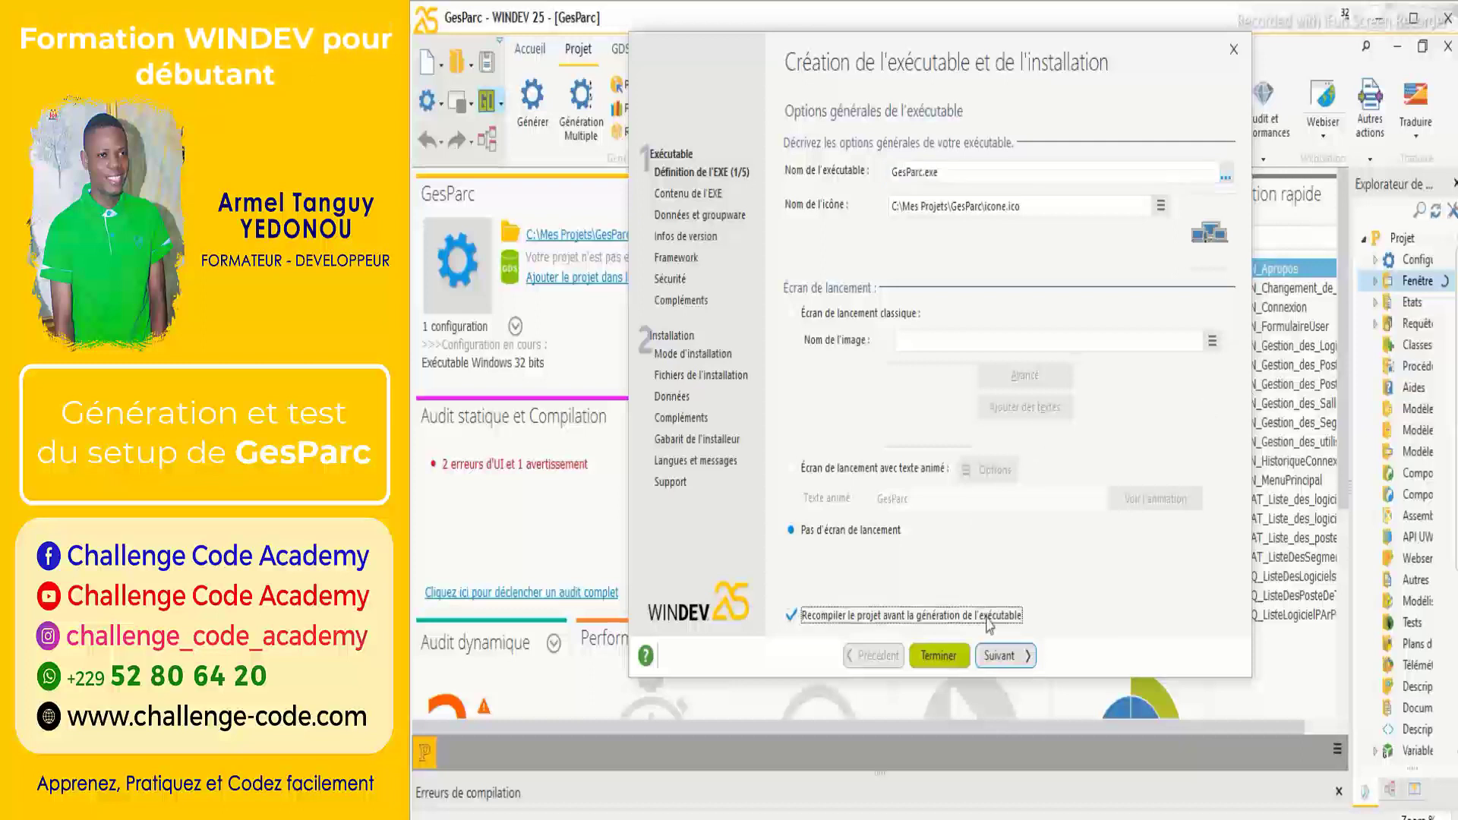
left_click(1008, 655)
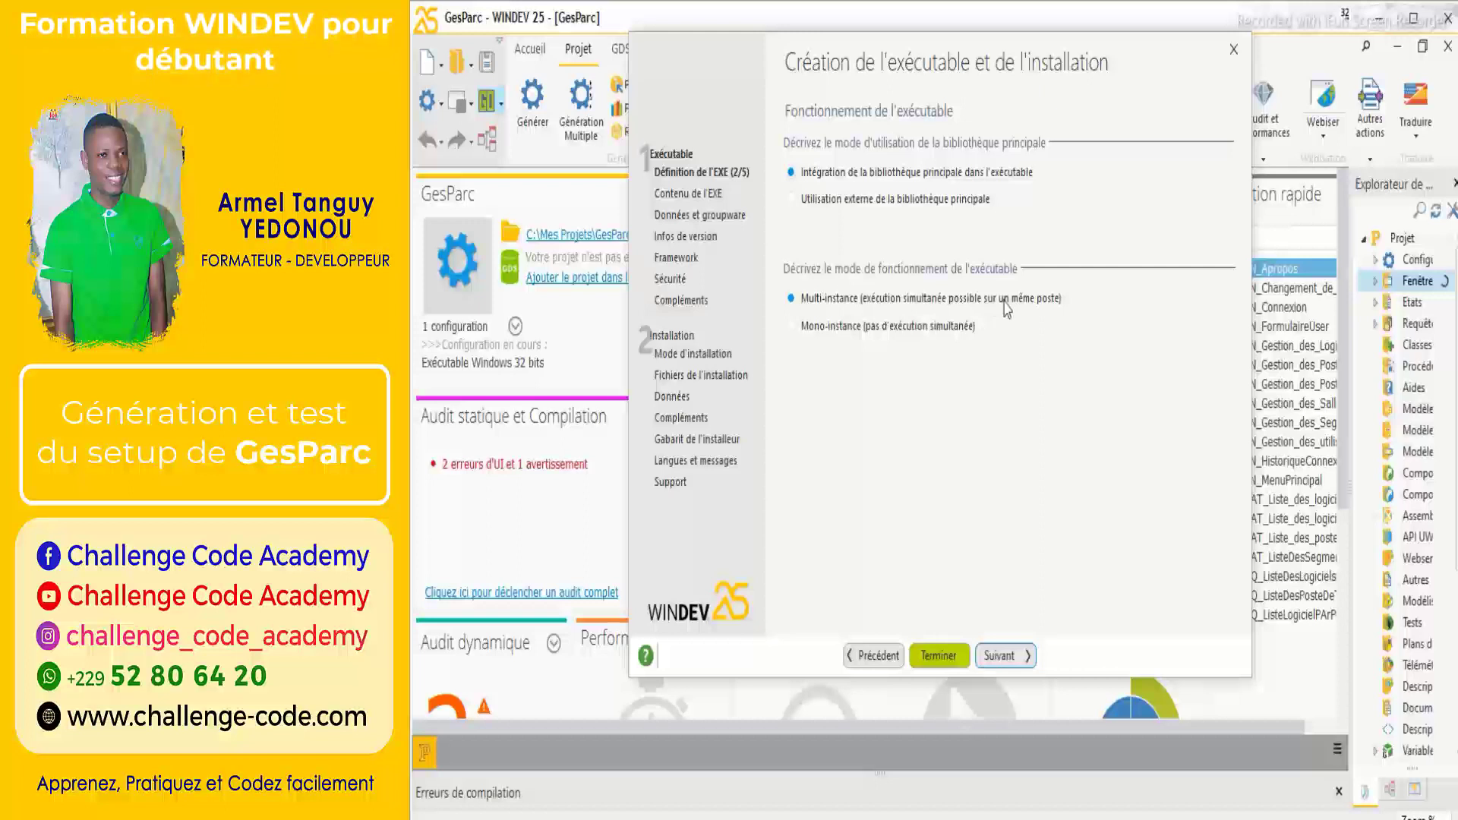
Append the support e-mail address and phone number to the custom error message, without a trailing period.
left_click(1004, 657)
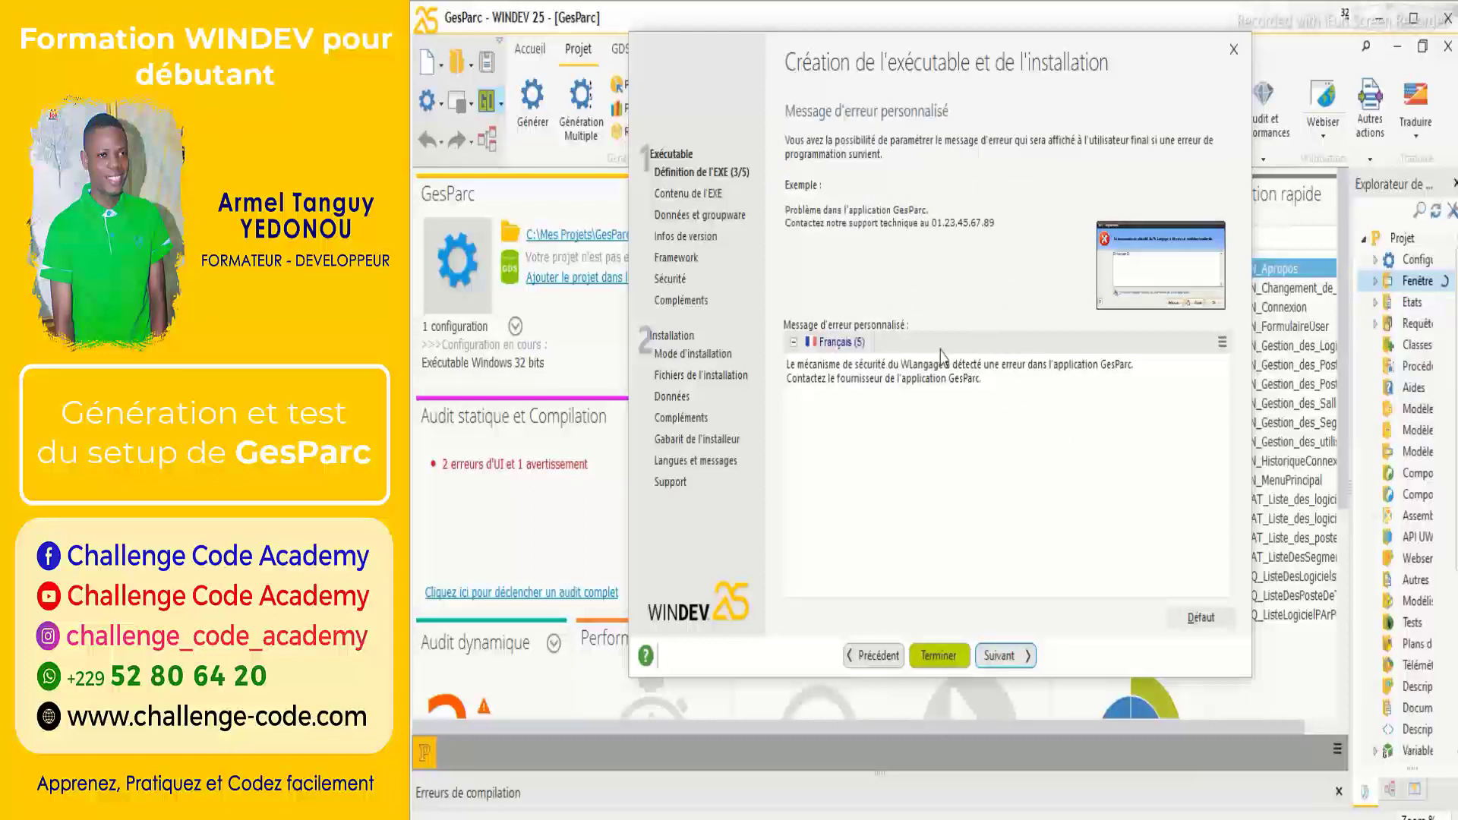
left_click(958, 377)
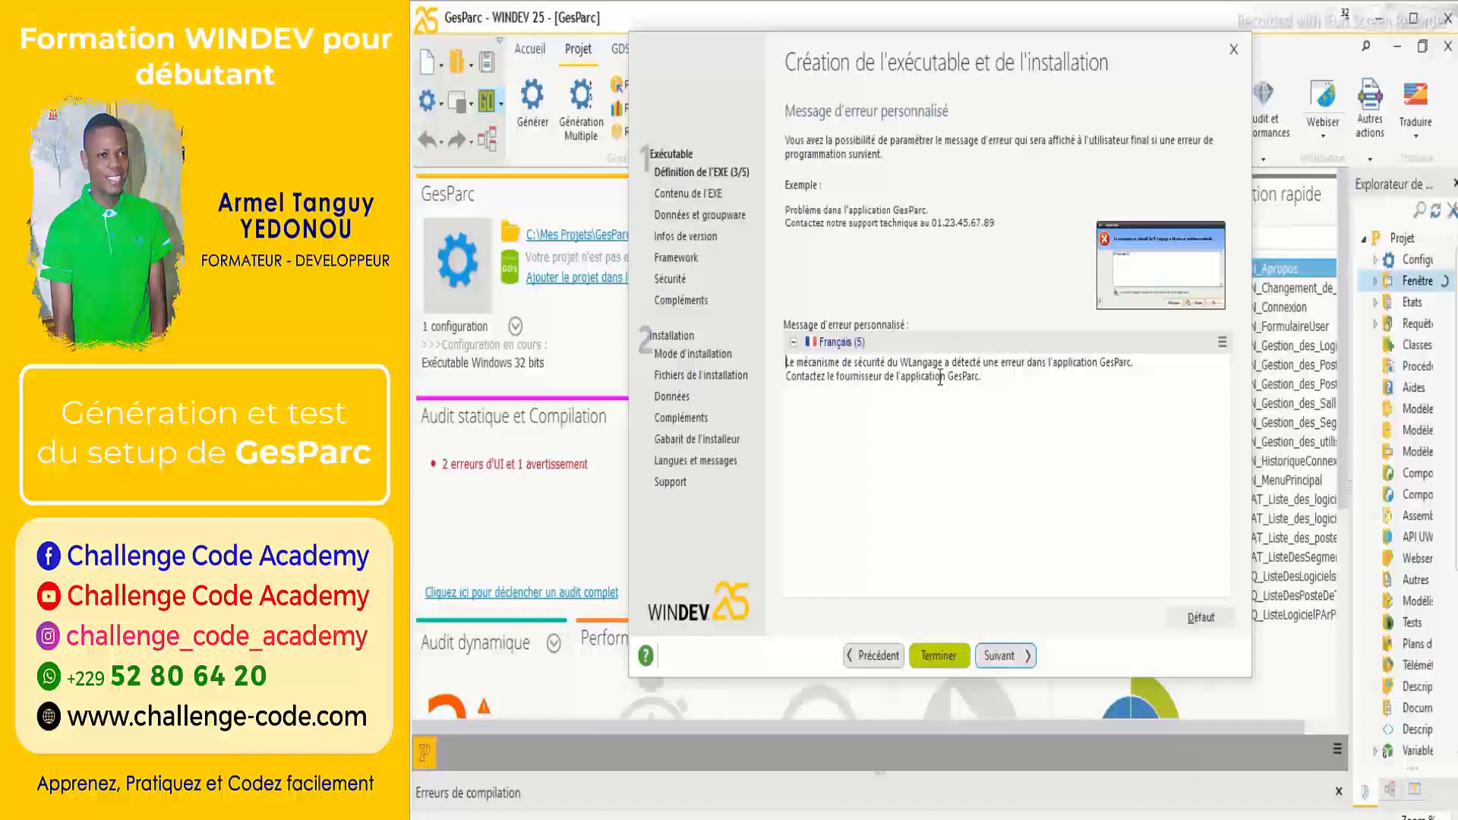
left_click(979, 377)
type("au")
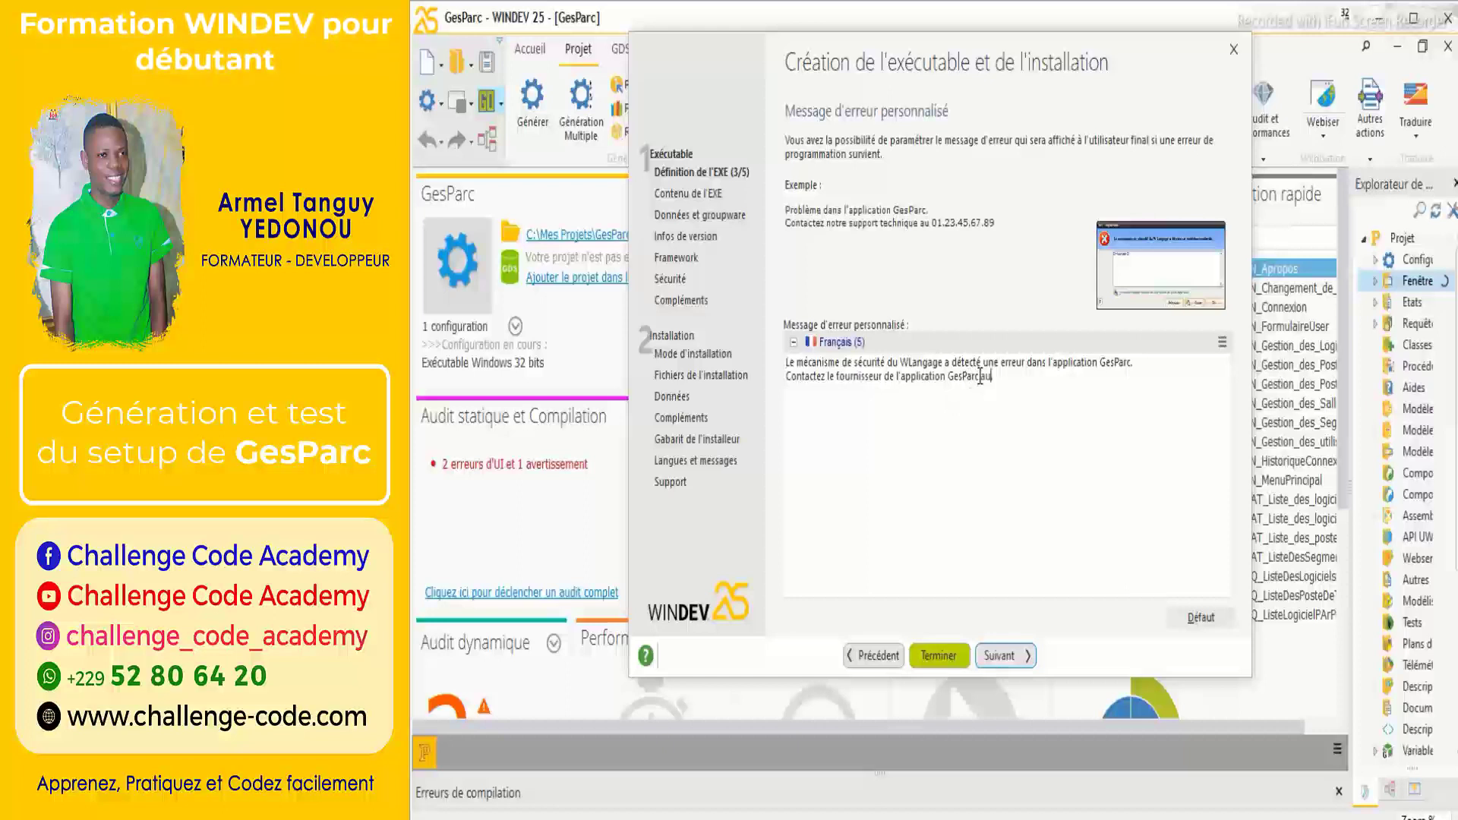
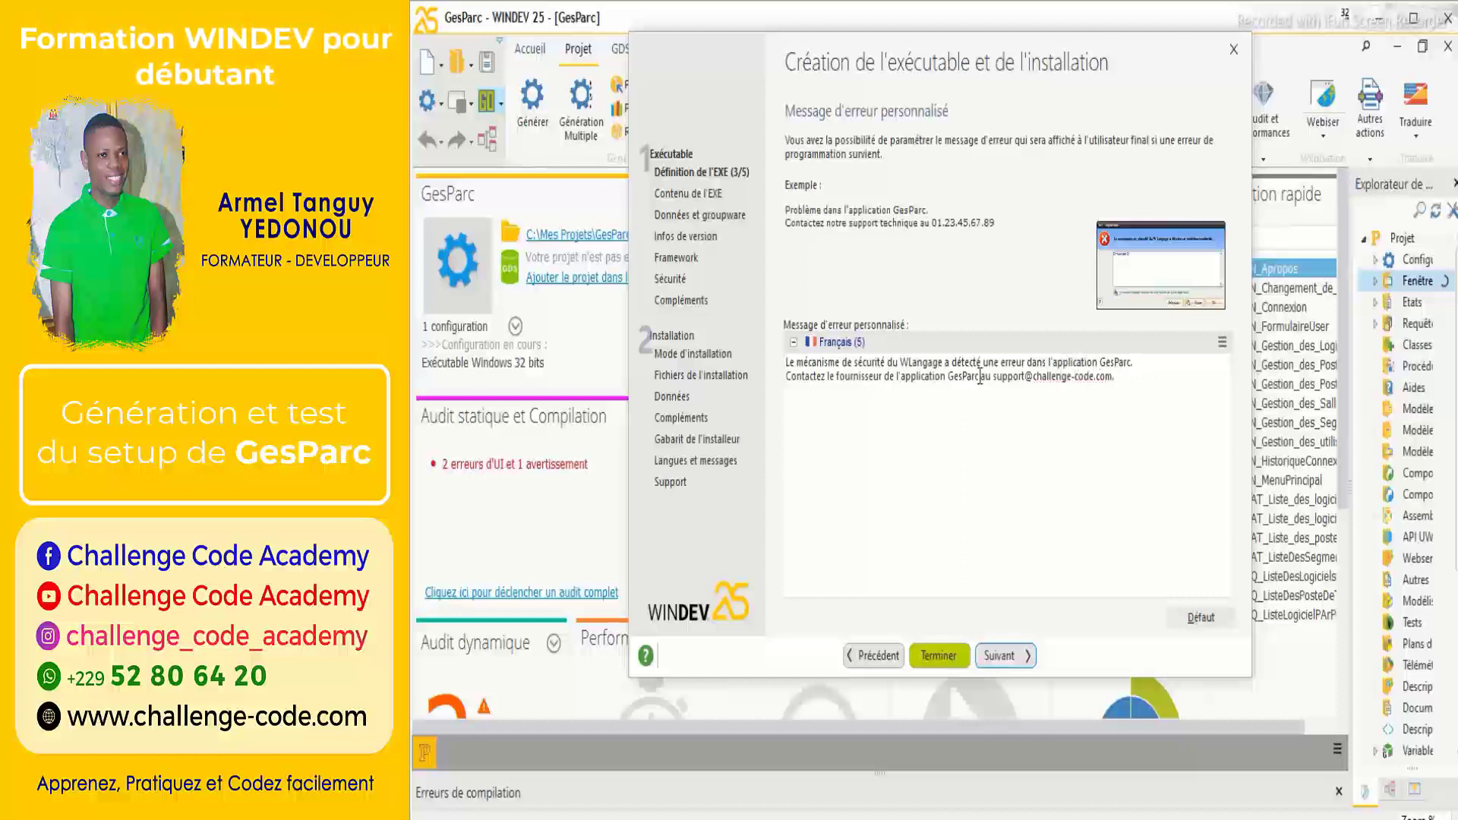
type(" ou au ")
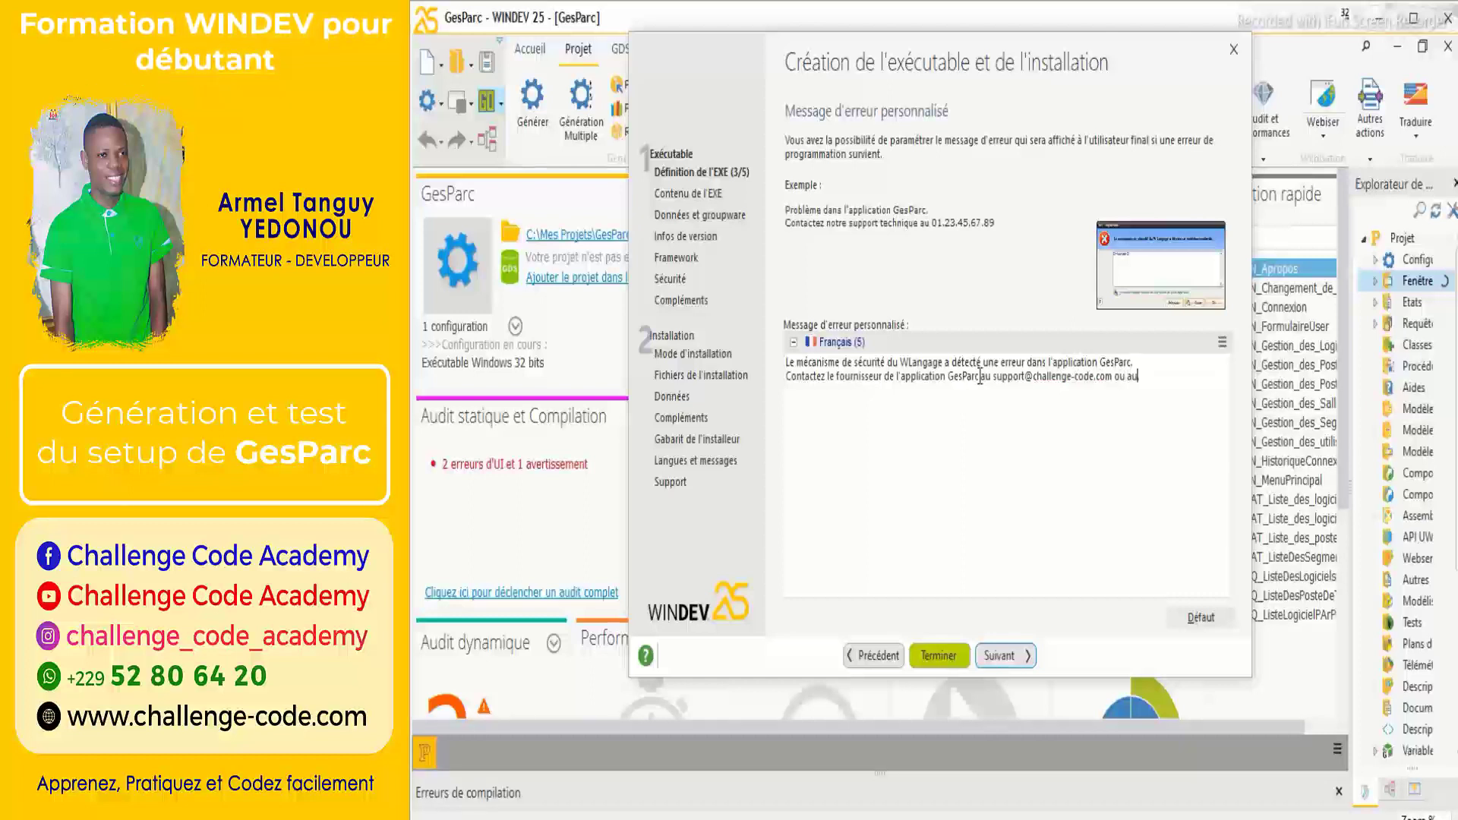
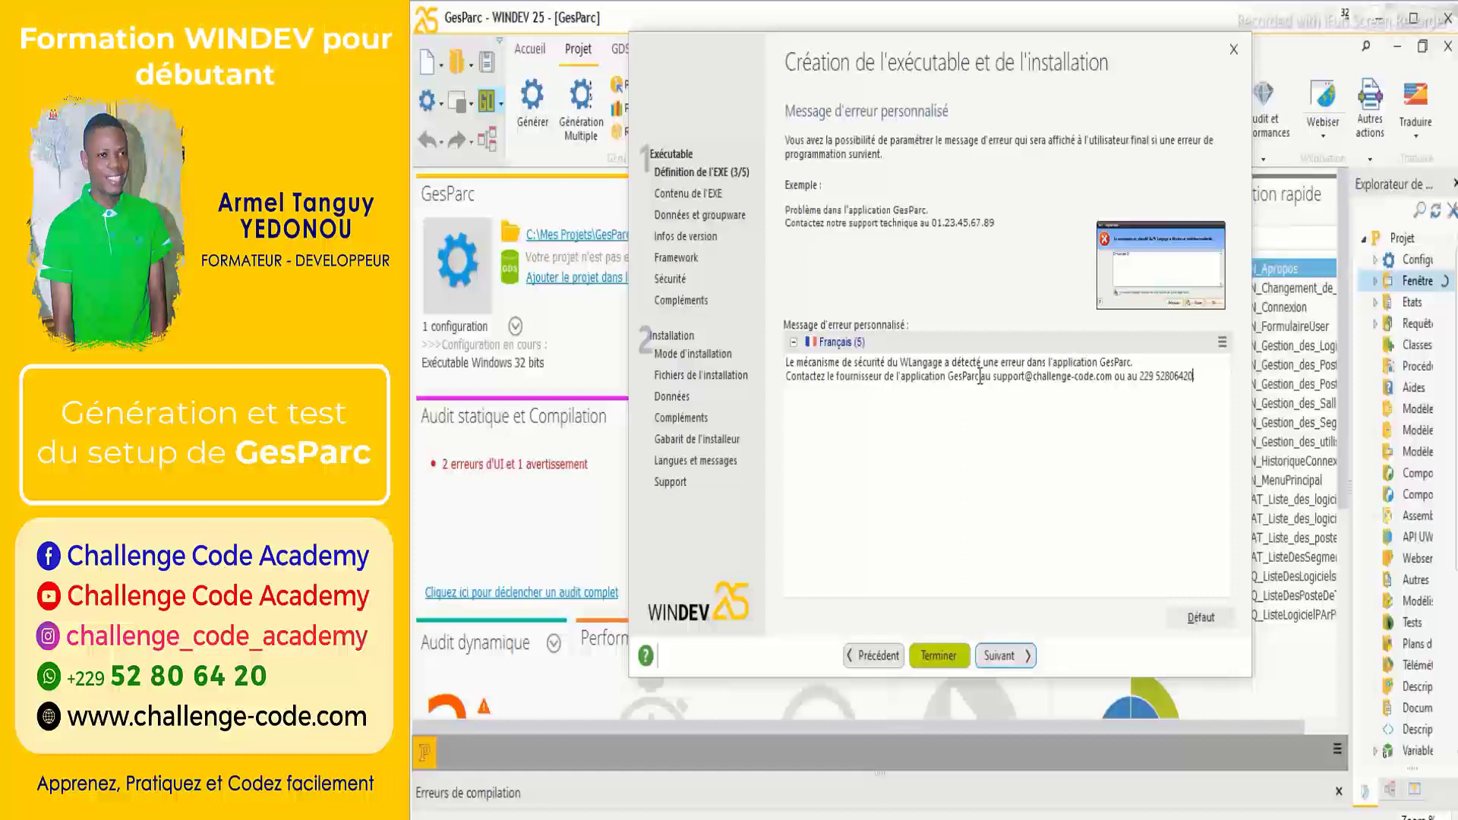
type(".")
key("BackSpace")
Get past the error message and telemetry pages, keeping the project's telemetry settings.
left_click(906, 363)
left_click(1013, 656)
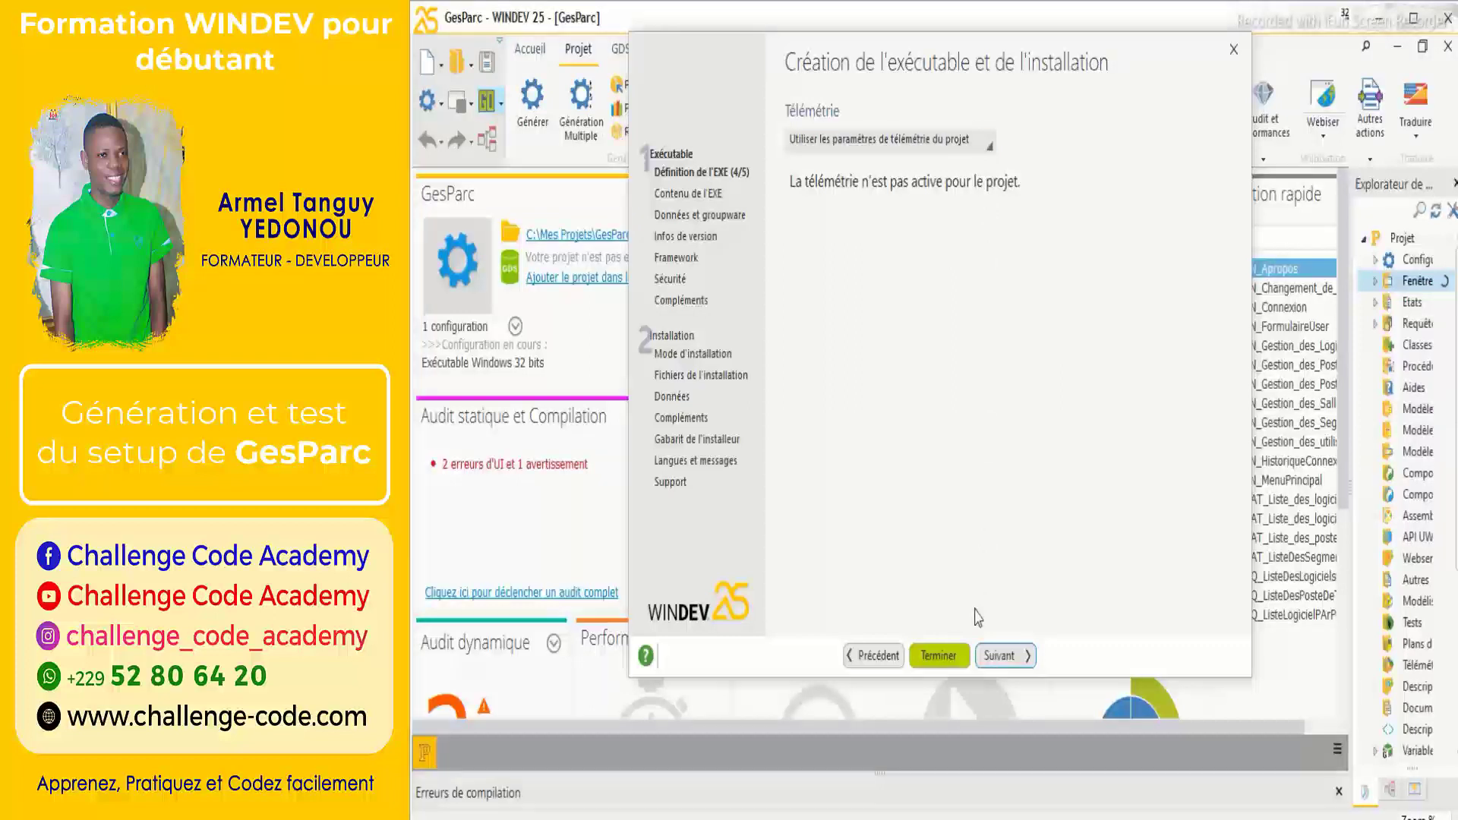
left_click(1018, 654)
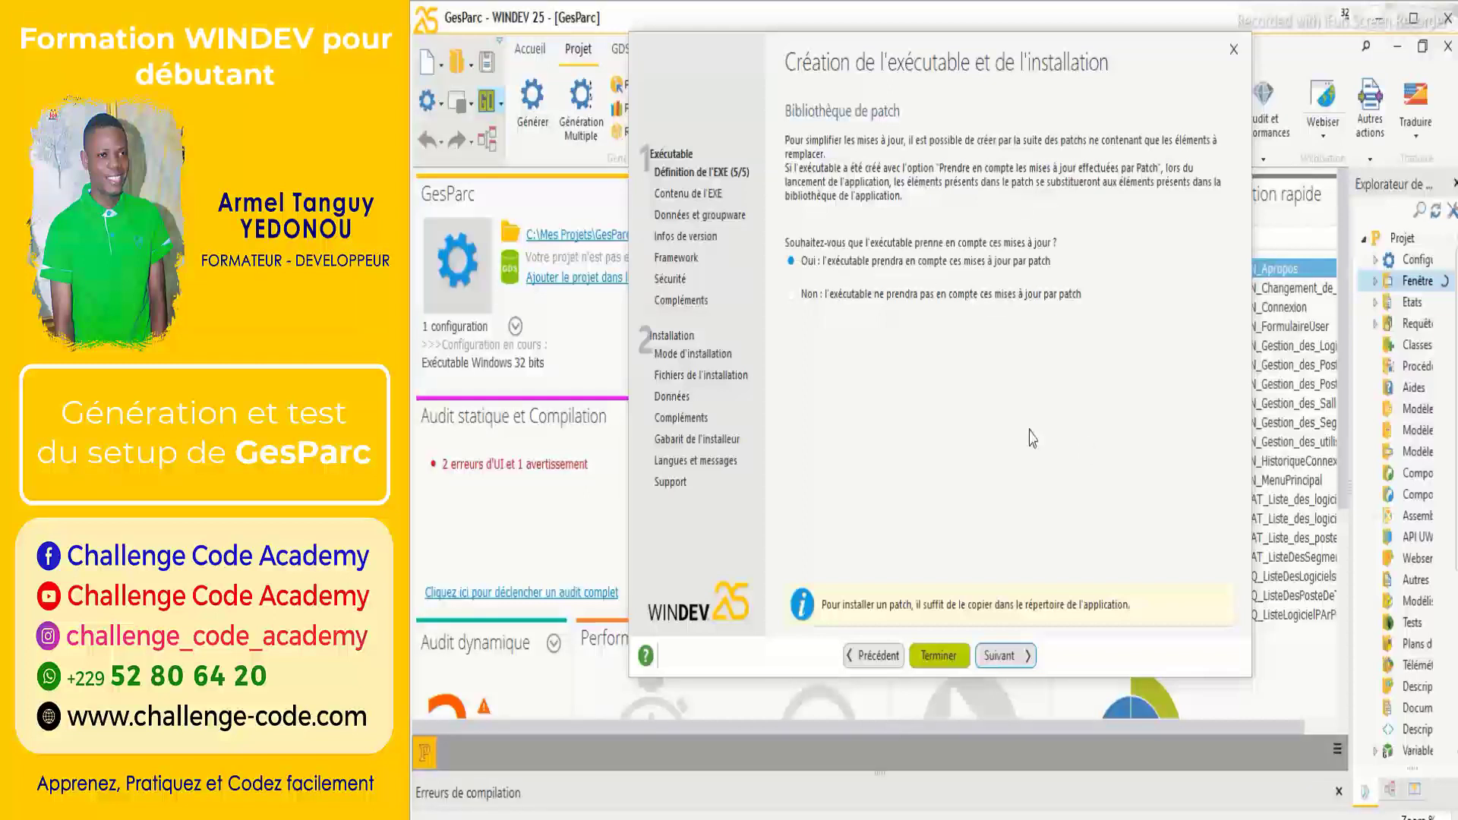
Accept the default patch option, French executable language and full library file list.
left_click(1023, 657)
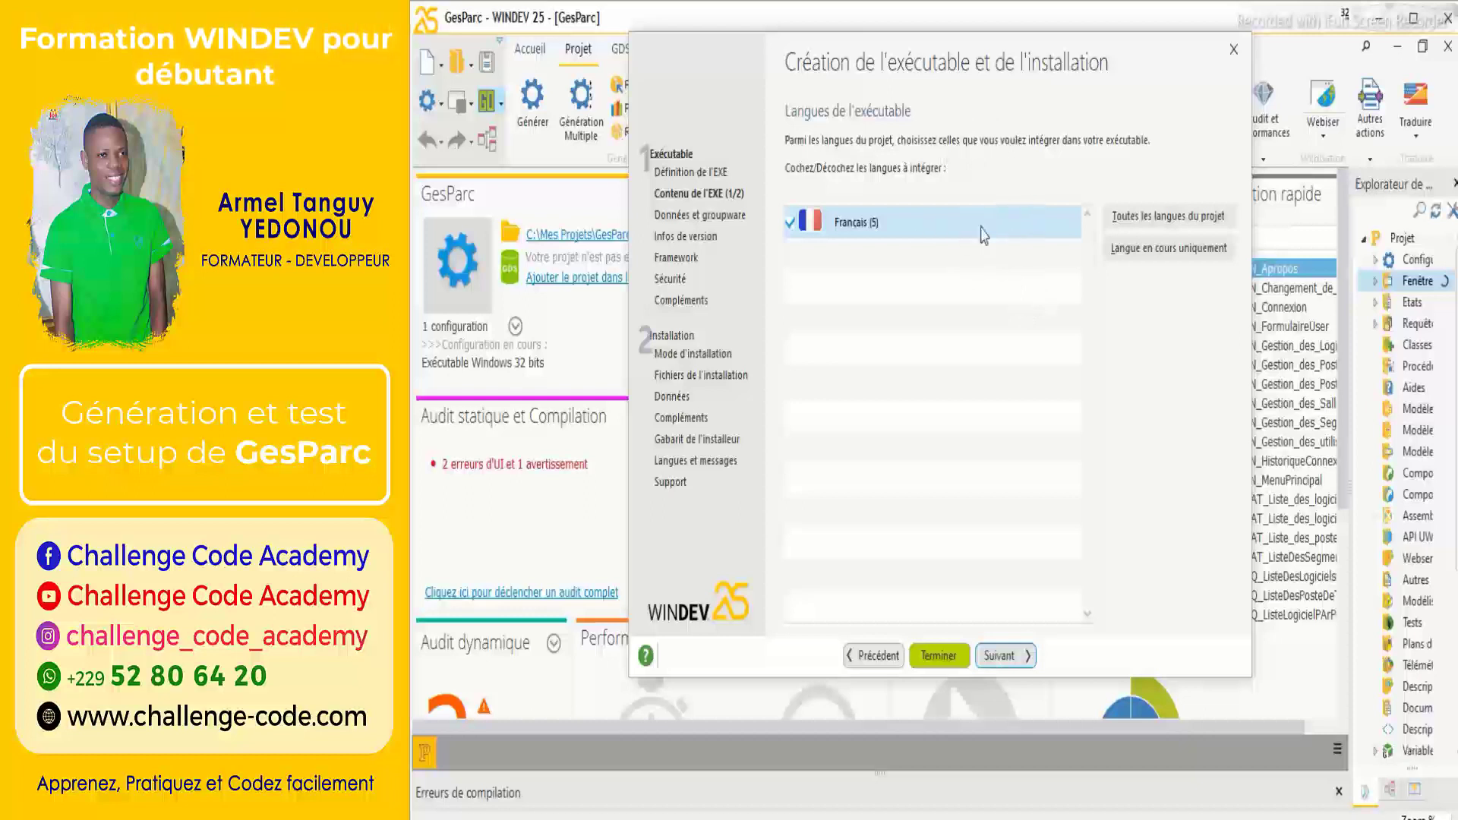
left_click(1007, 661)
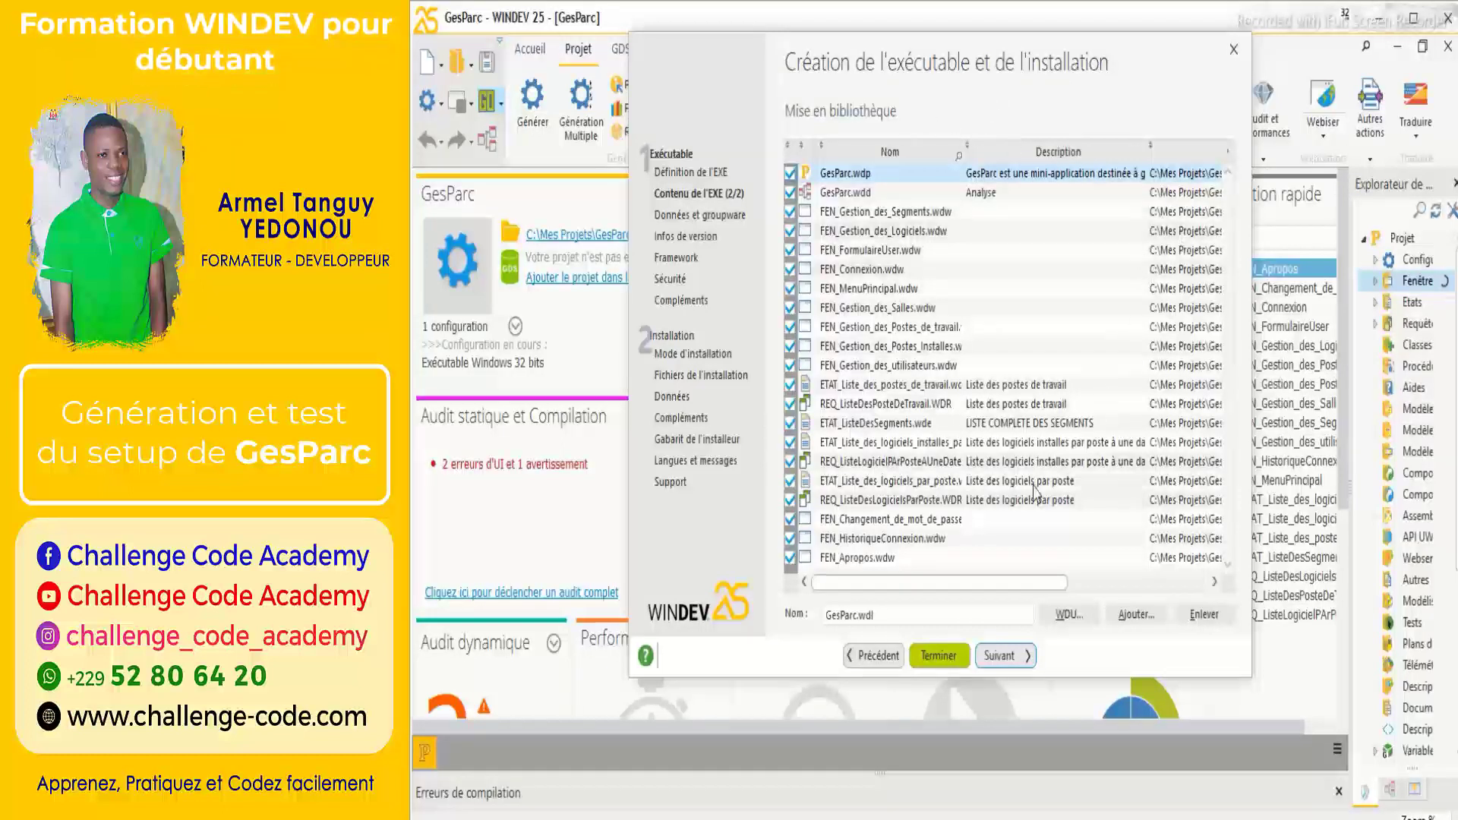
left_click(1020, 658)
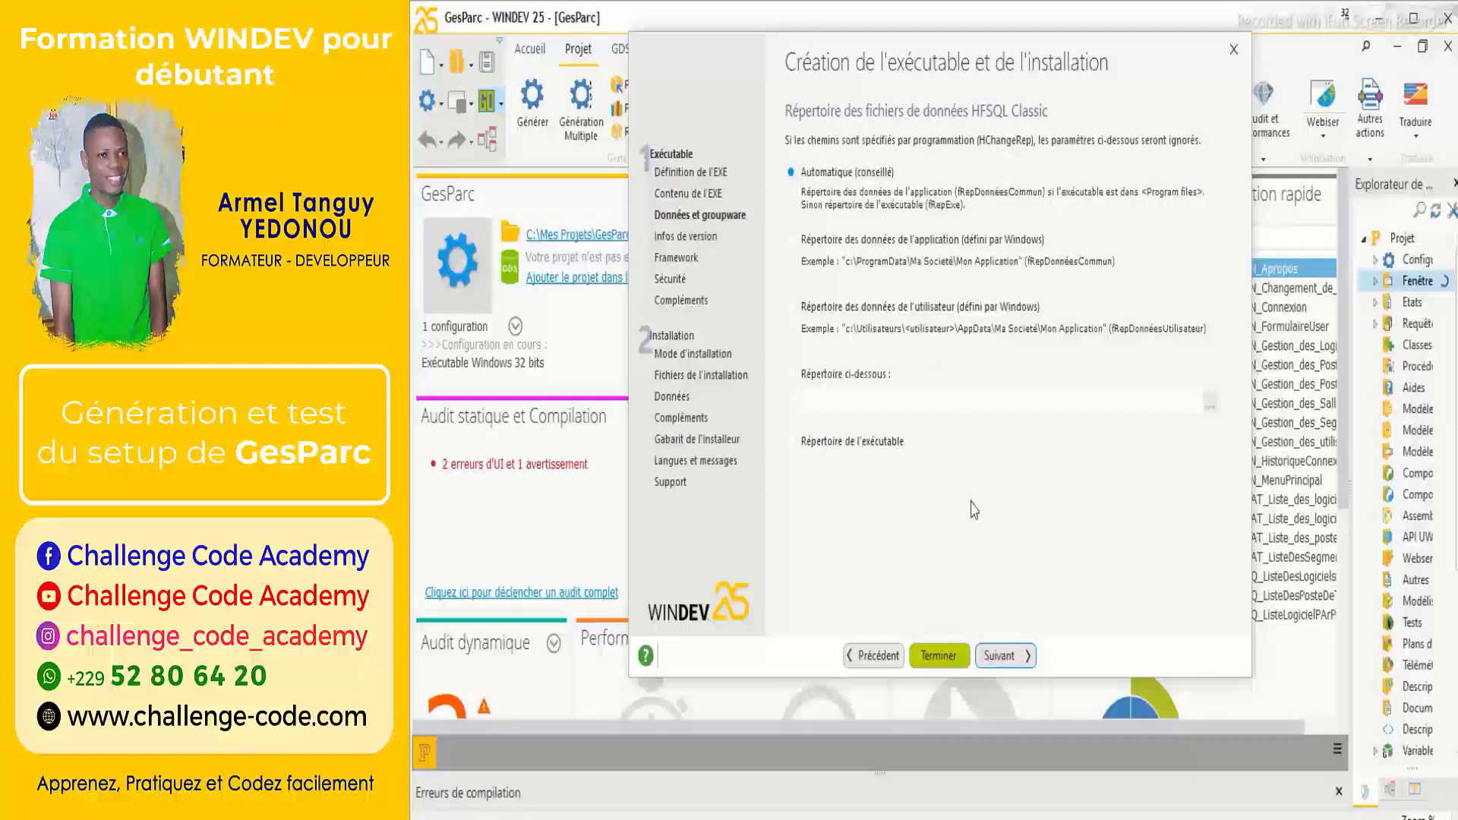
Keep the automatic (recommended) HFSQL Classic data files directory.
left_click(1012, 650)
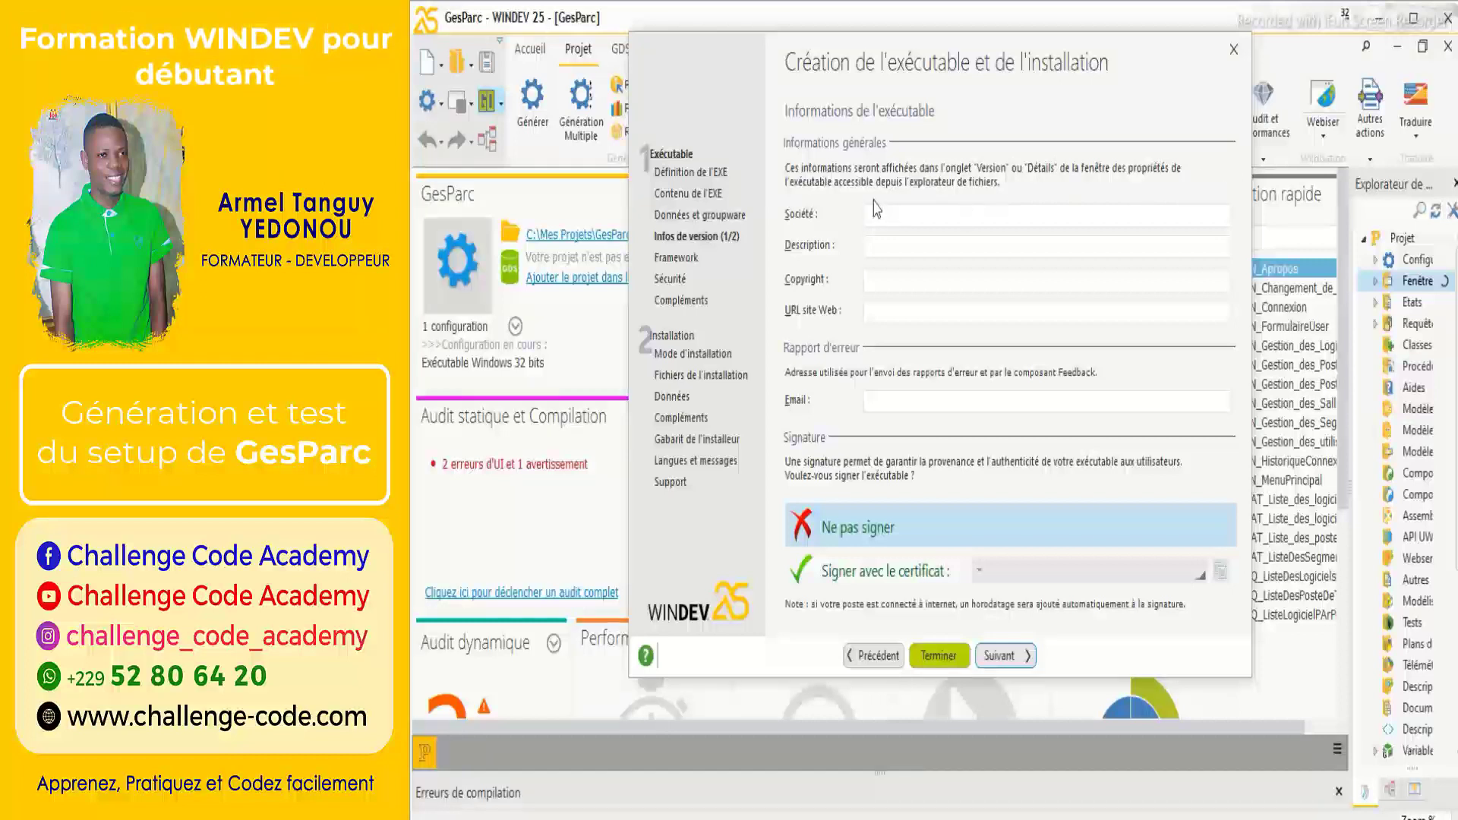
Leave company, description, copyright and URL blank, keeping 'Ne pas signer' with no certificate.
left_click(903, 213)
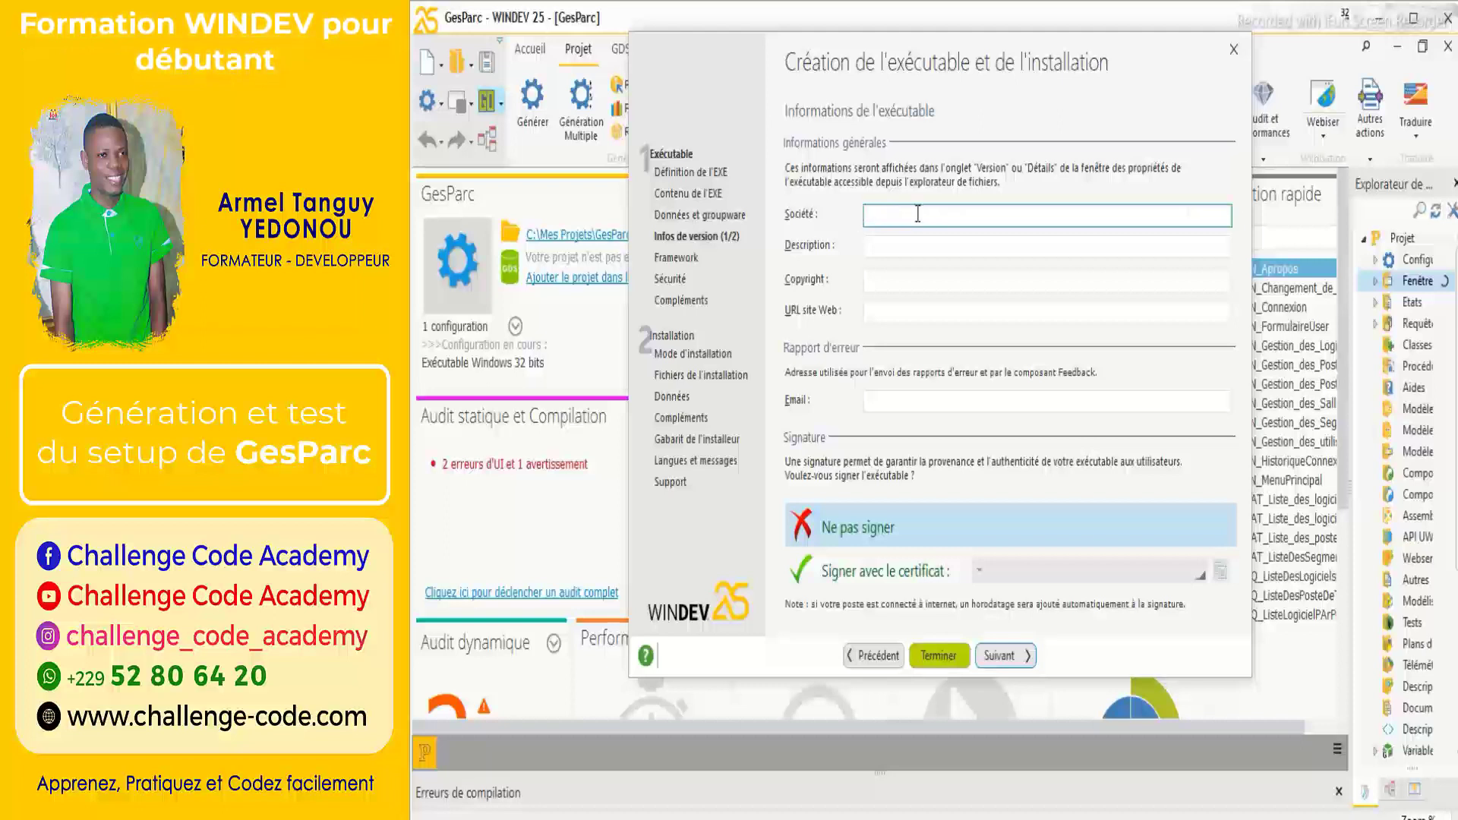
left_click(907, 244)
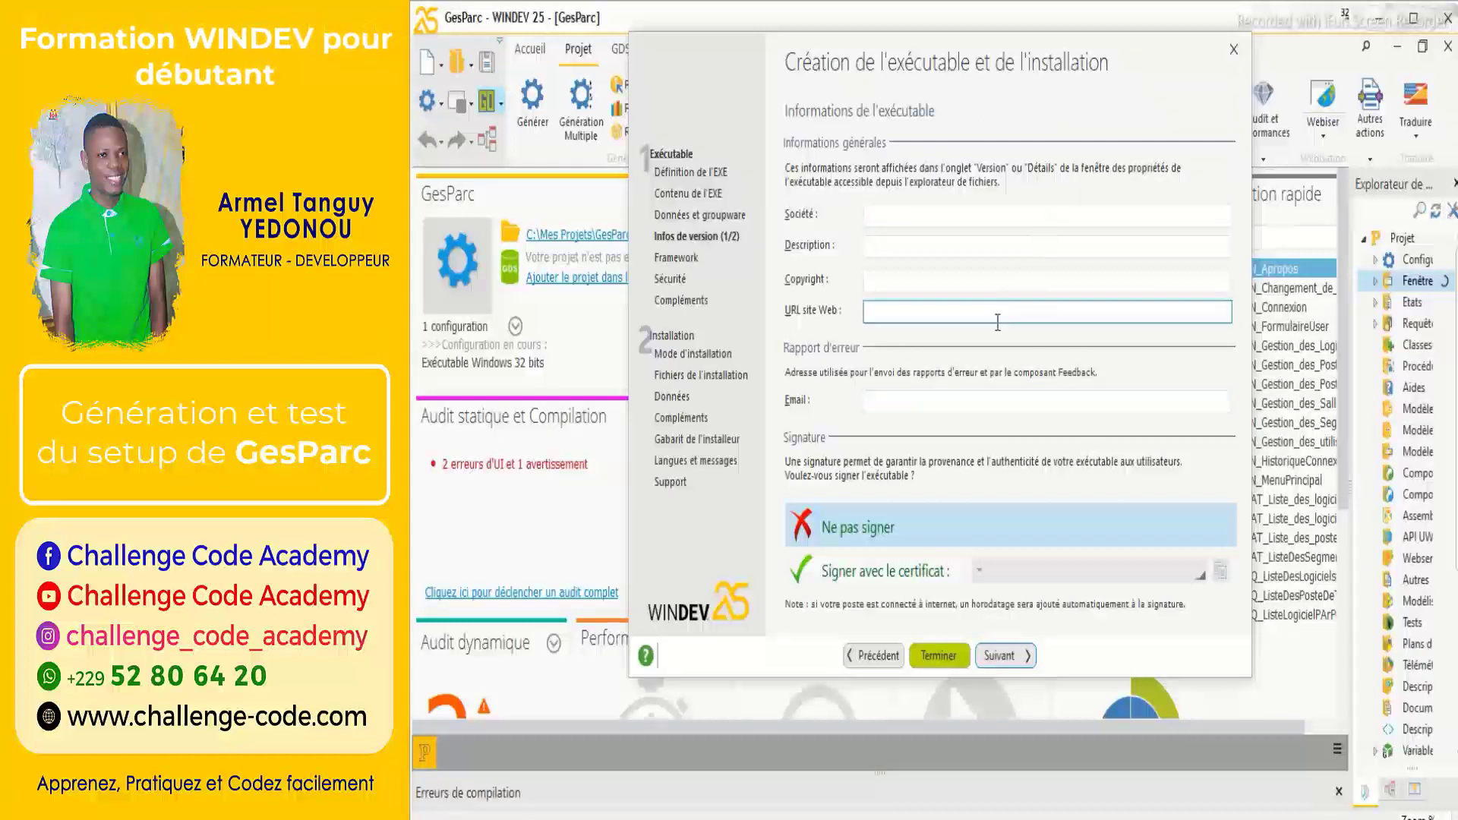
left_click(1046, 213)
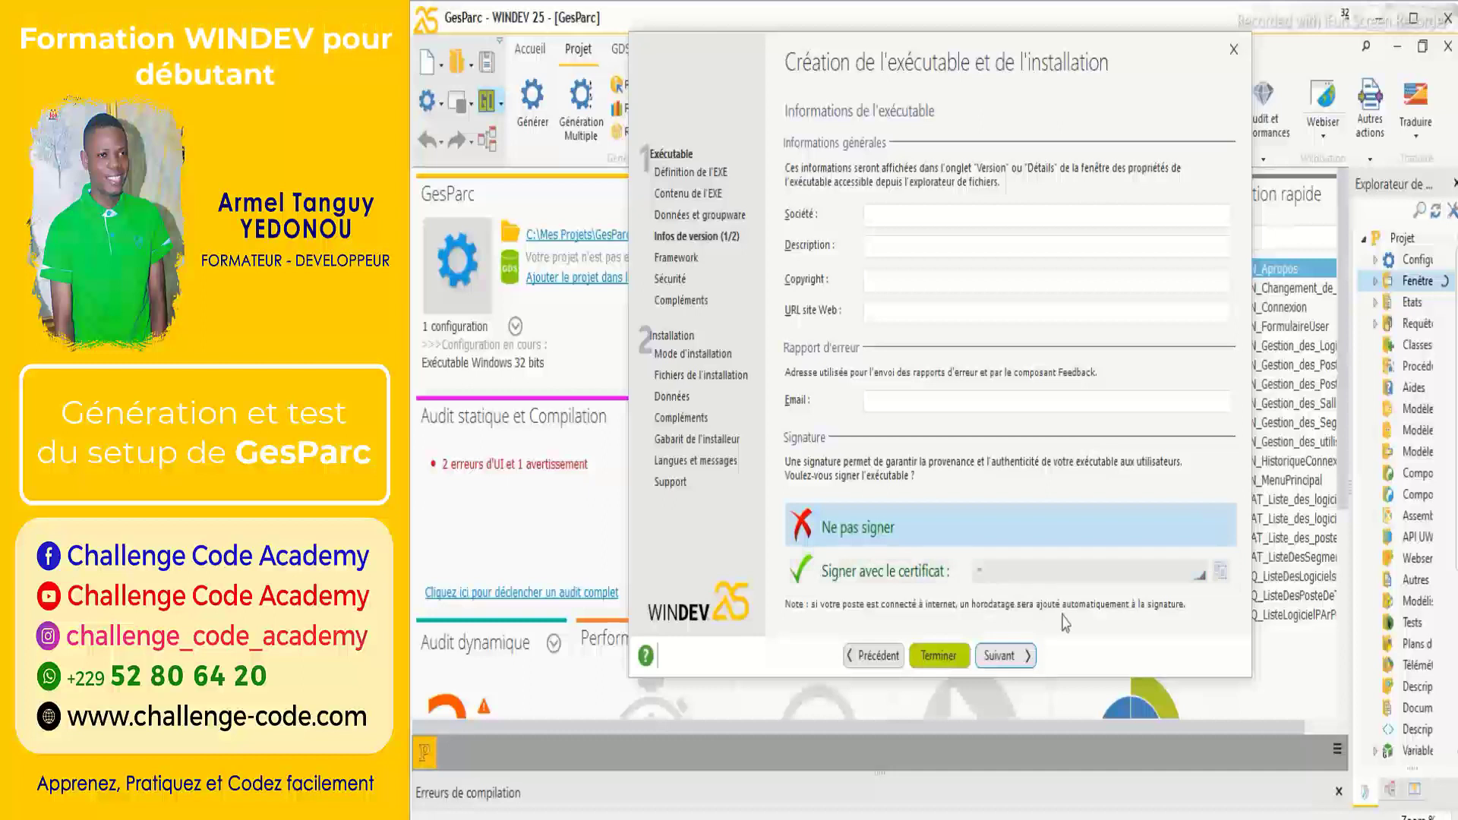
left_click(1177, 581)
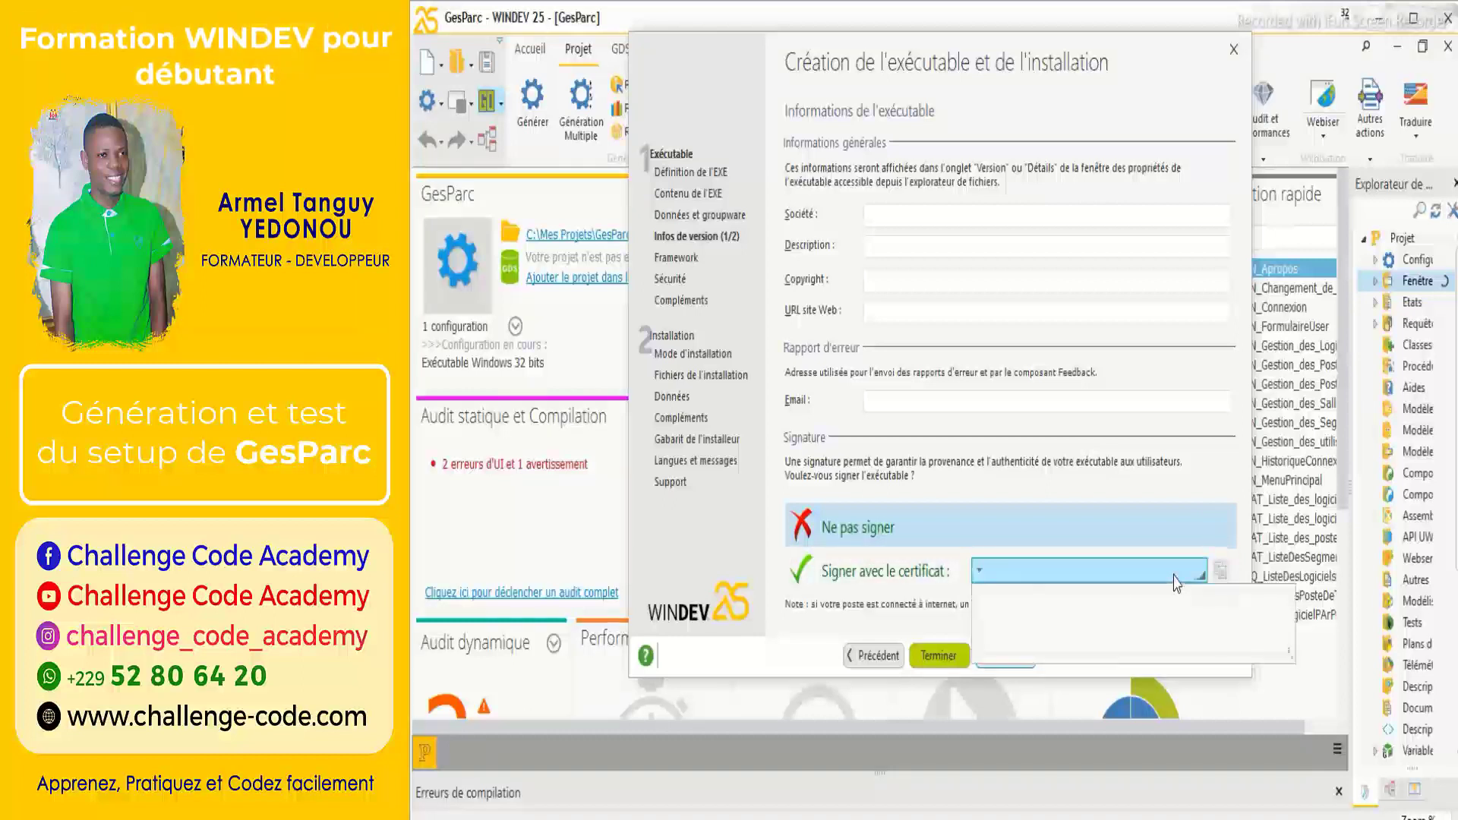
left_click(1209, 492)
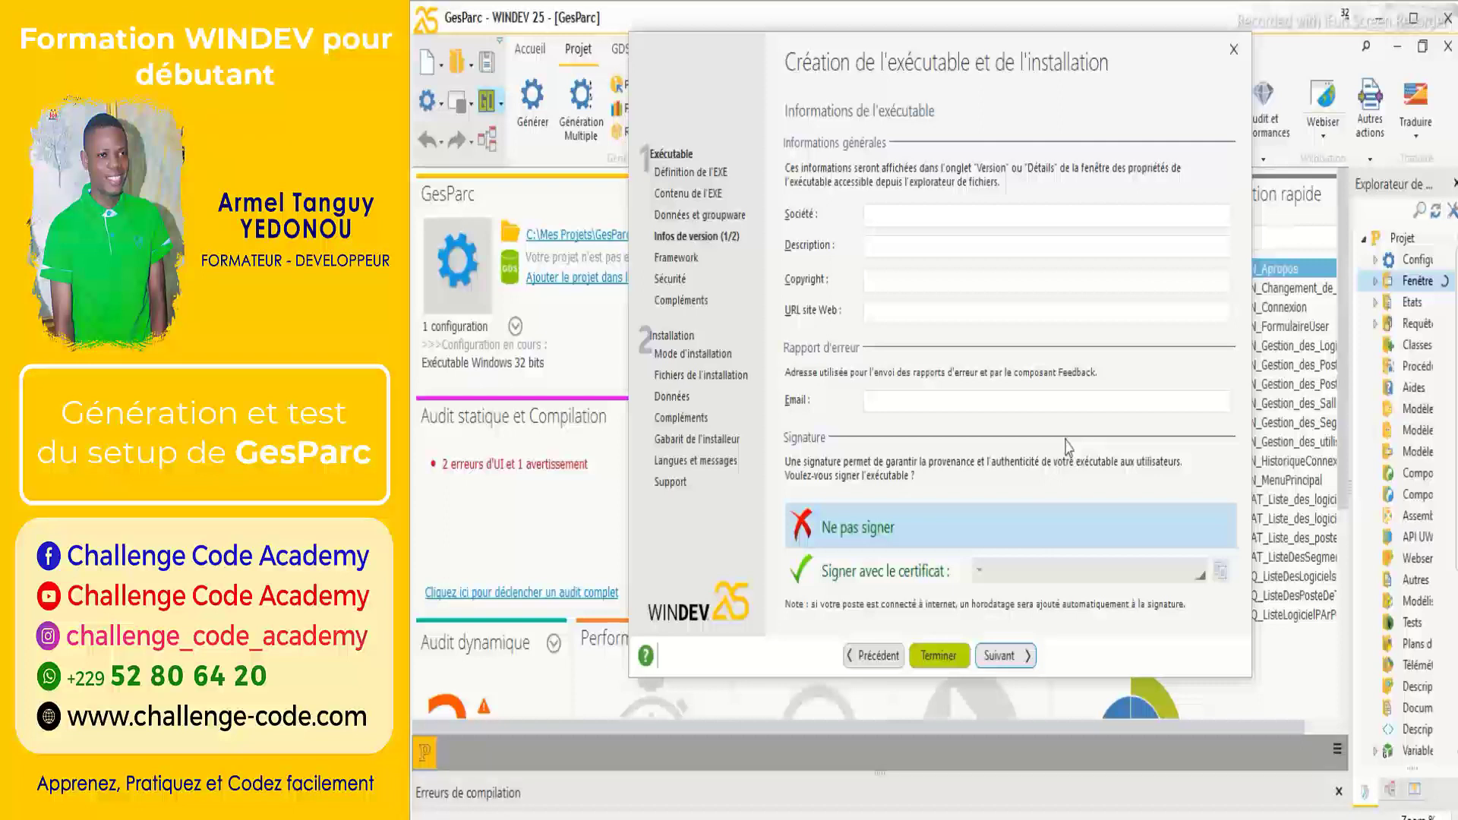
Set the executable's major version number to 1.
left_click(1020, 655)
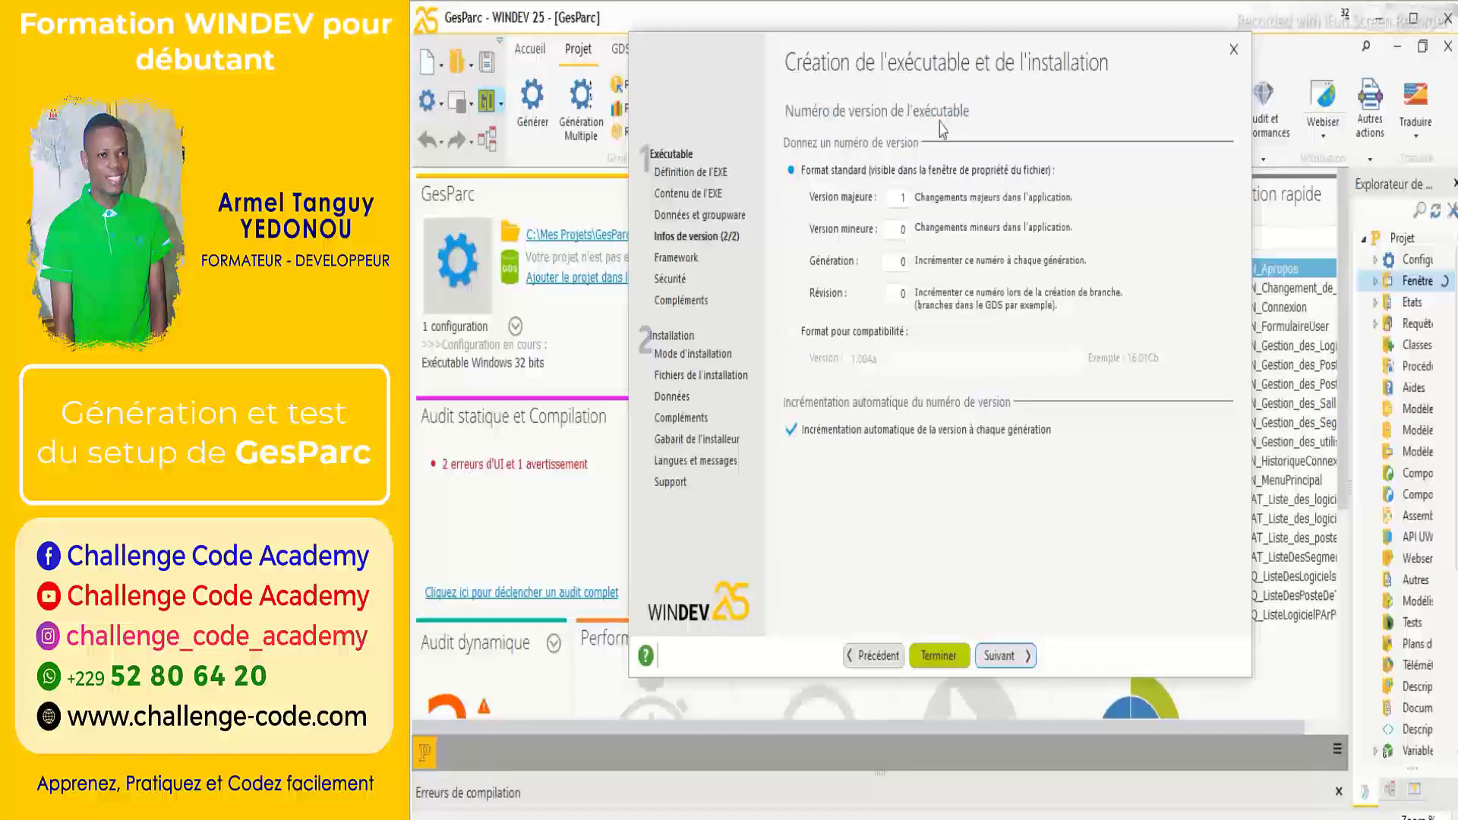
left_click(902, 199)
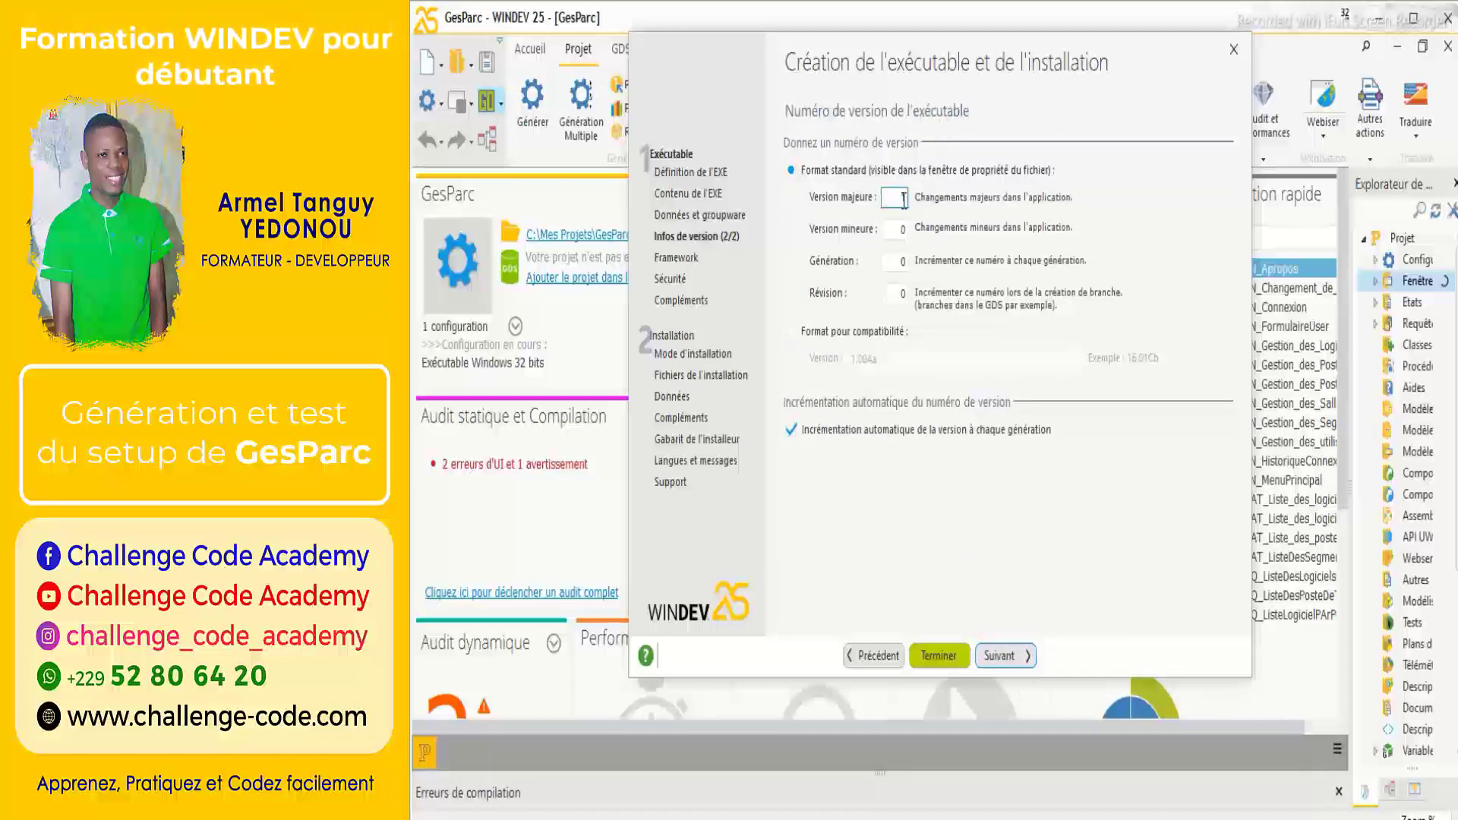
type("1")
left_click(886, 229)
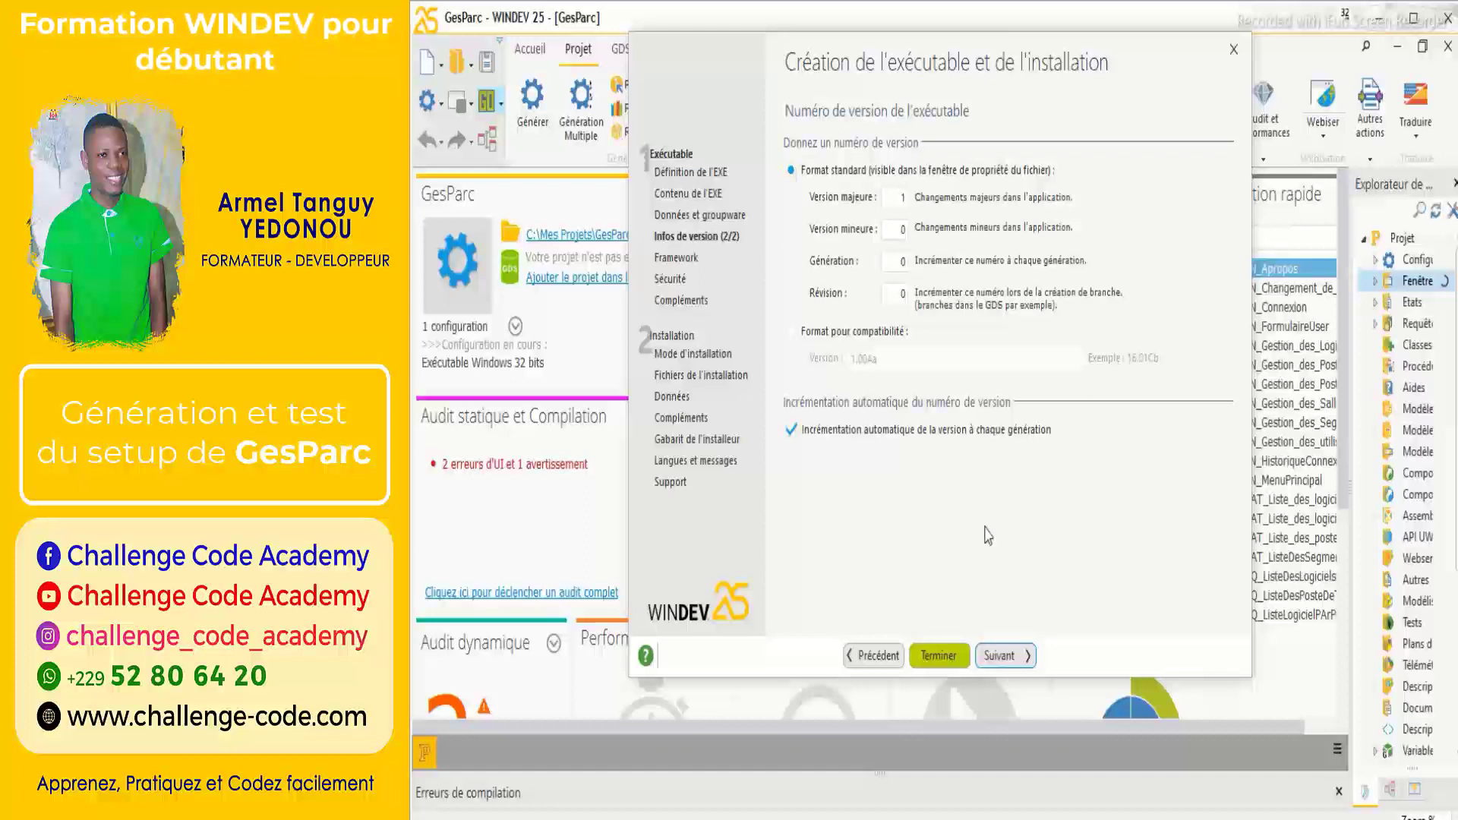
Advance through the framework options to the Framework (2/2) DLL list.
left_click(1011, 657)
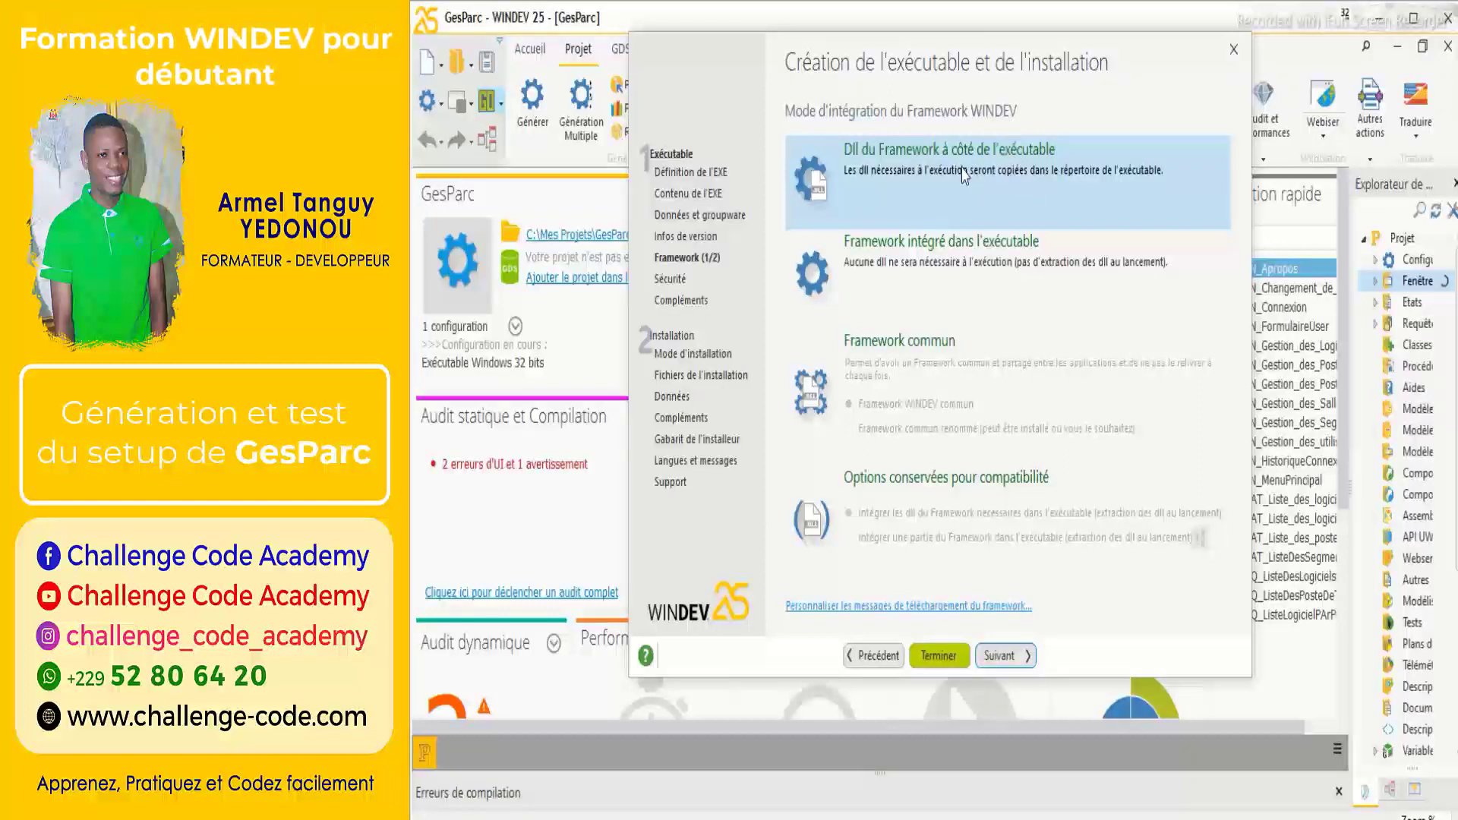
left_click(1012, 656)
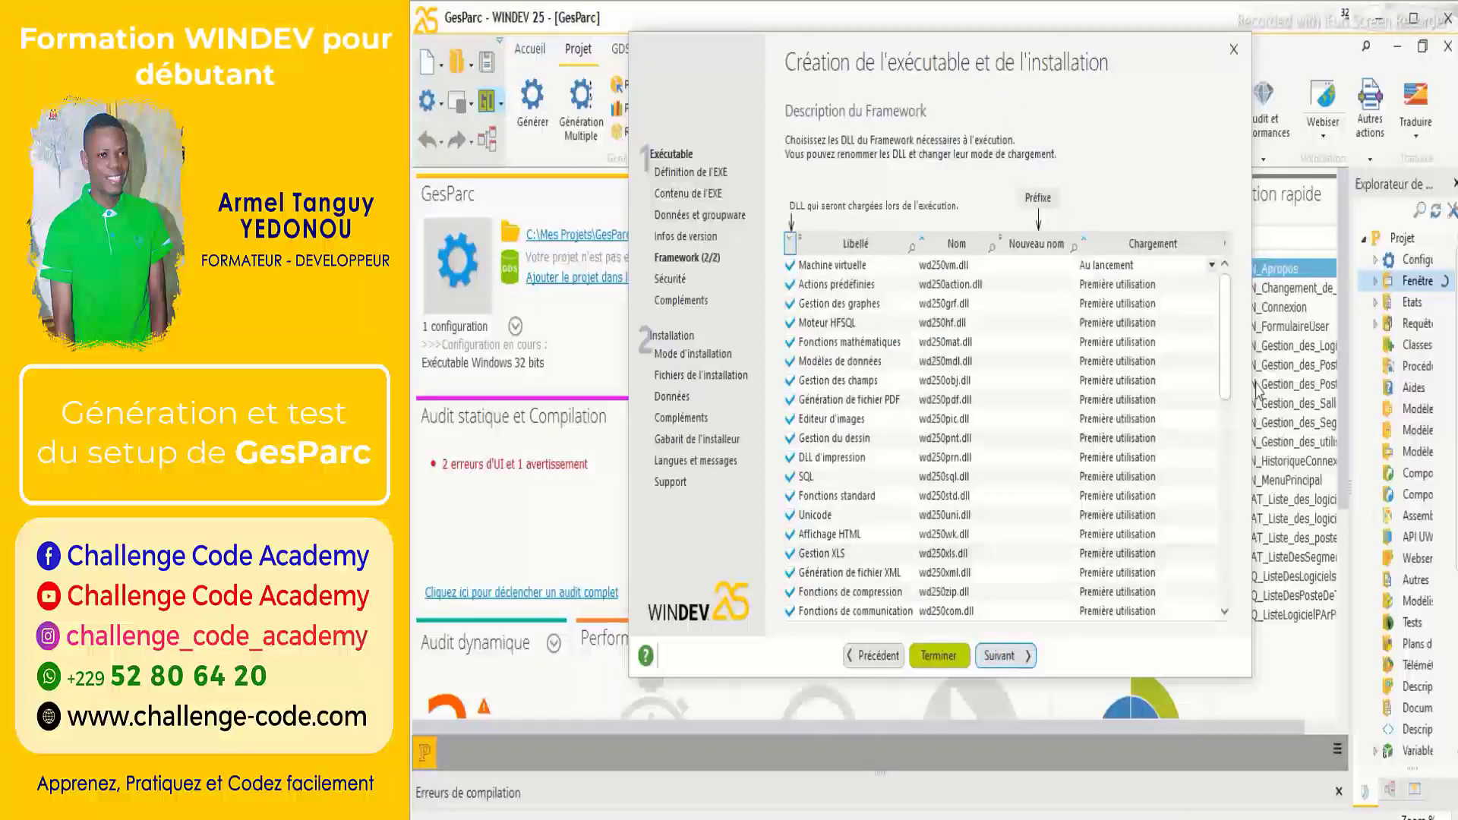
left_click_drag(1233, 371, 1246, 316)
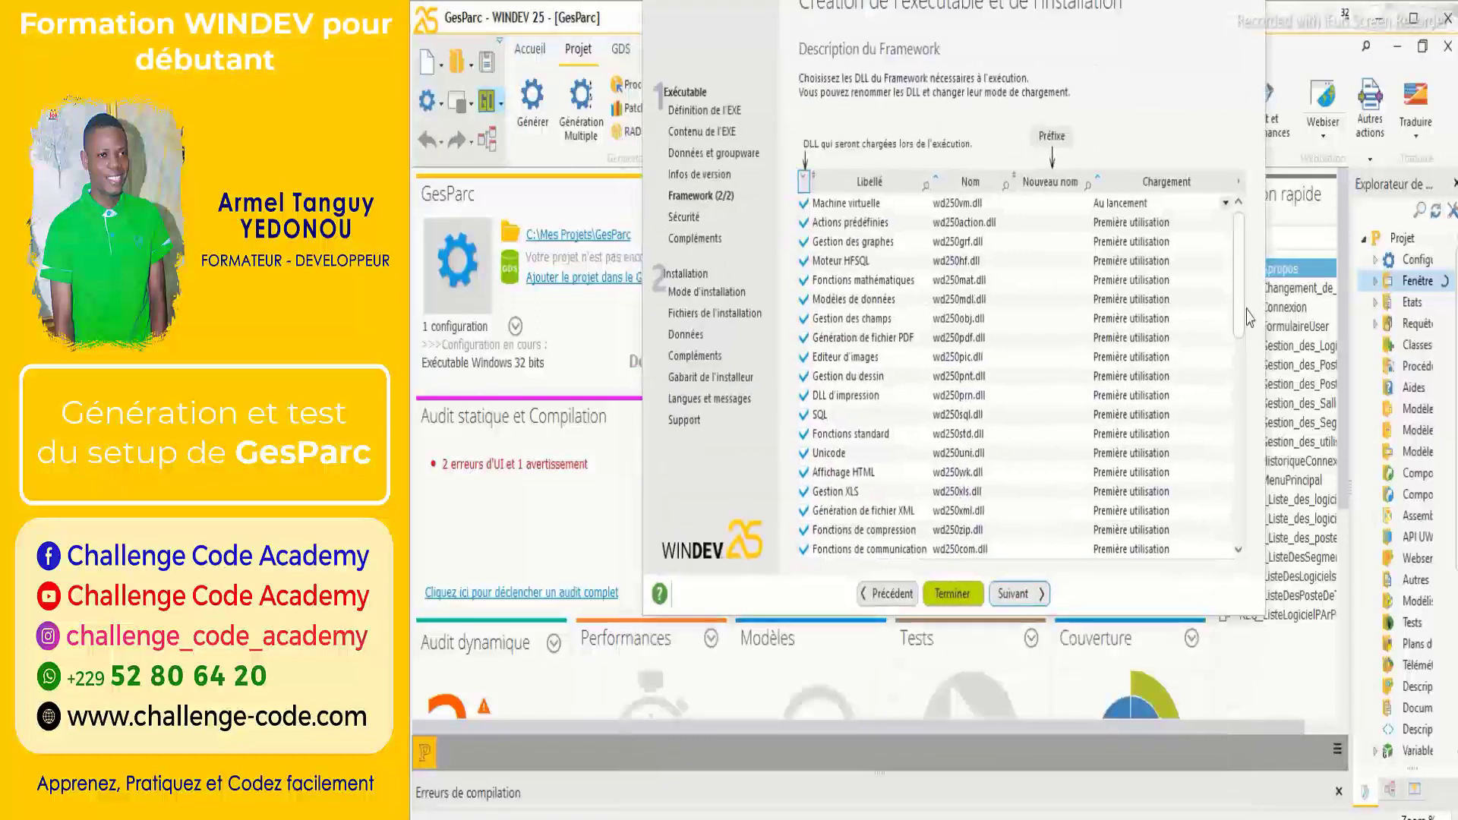
left_click_drag(1192, 98, 1187, 125)
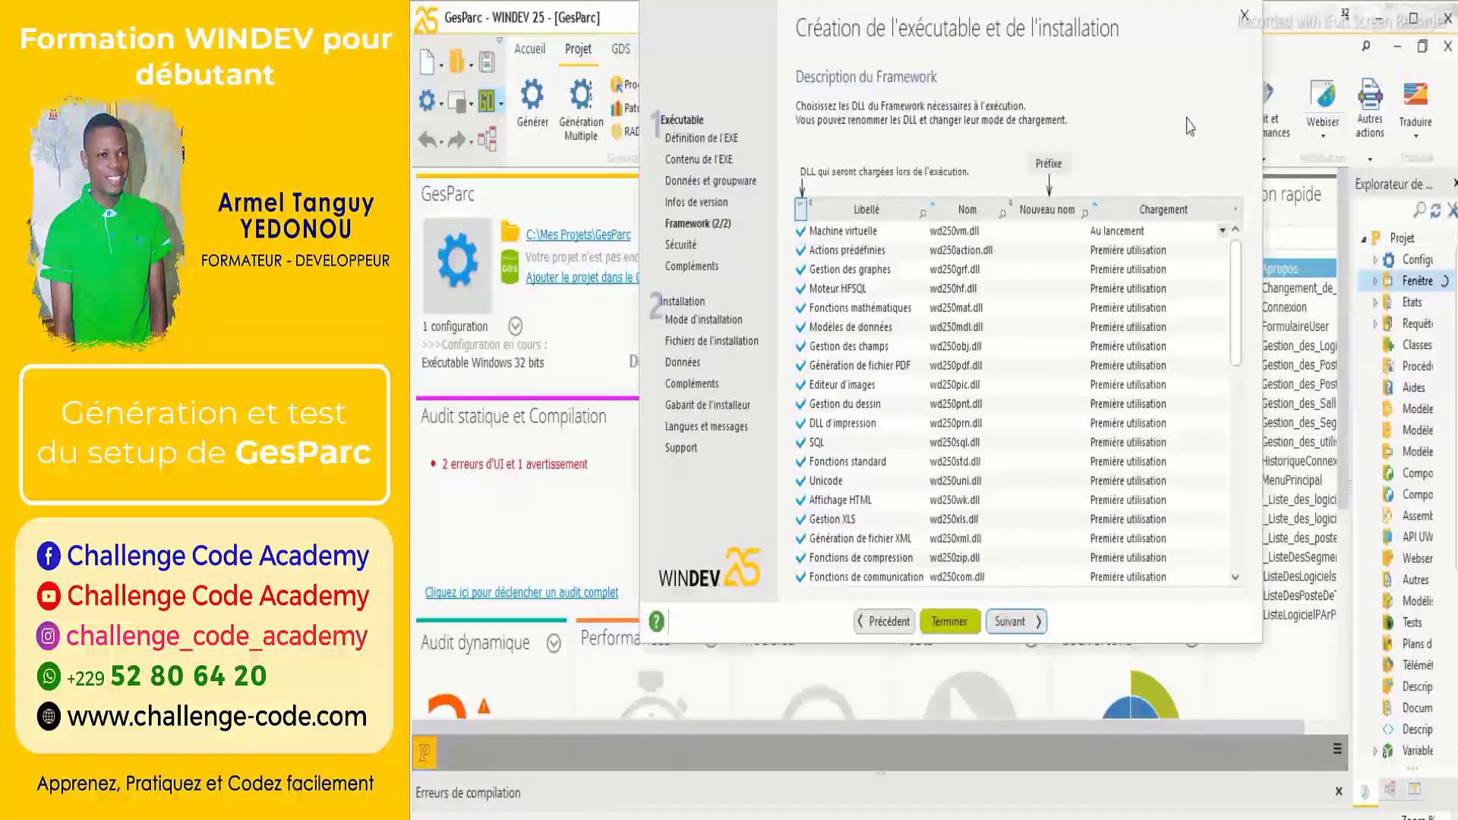
Keep 'Intégrer un manifeste' for Windows Vista on the UAC security page.
left_click(1016, 622)
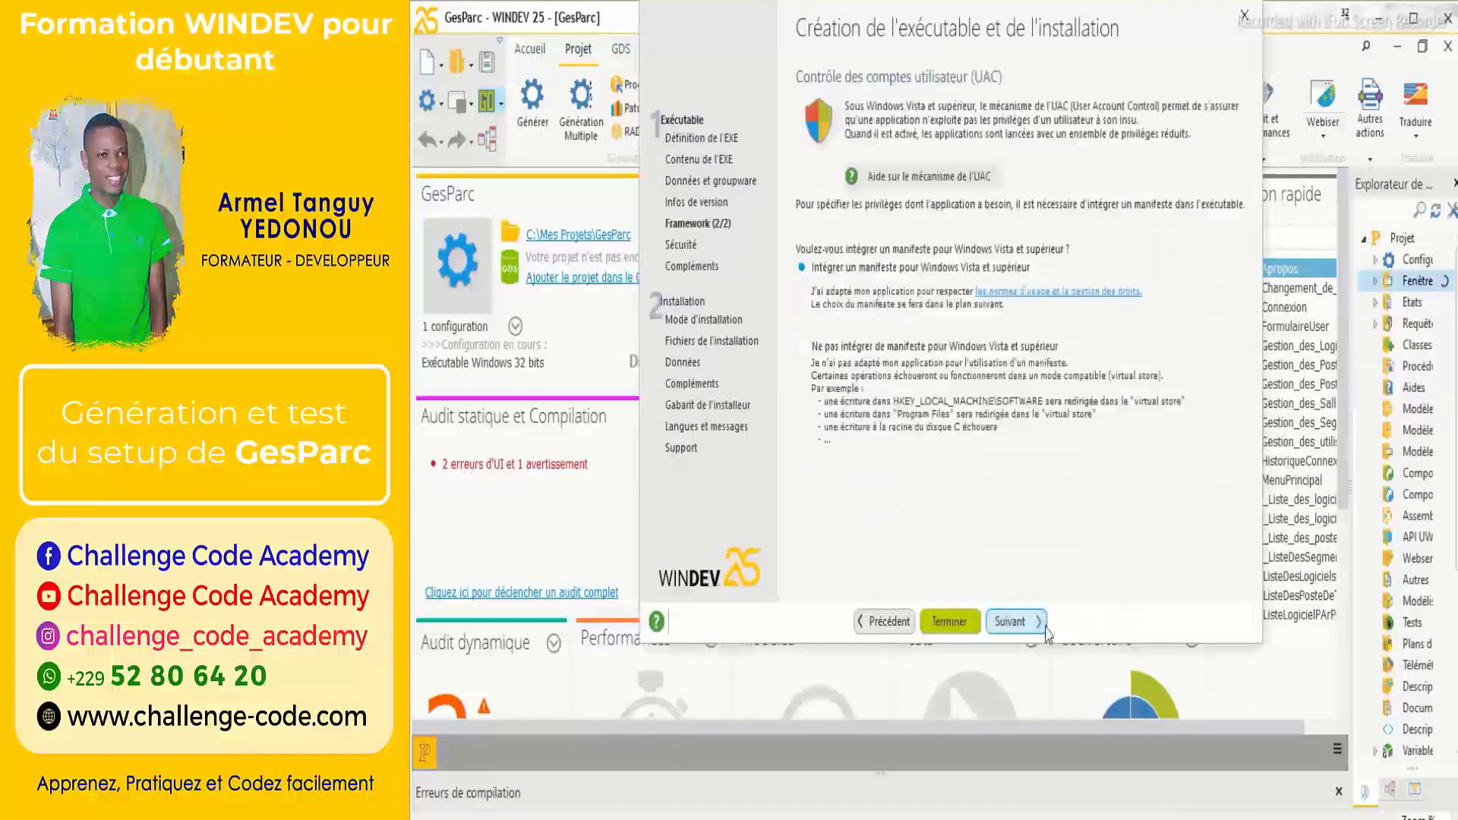
left_click_drag(1103, 23, 1089, 89)
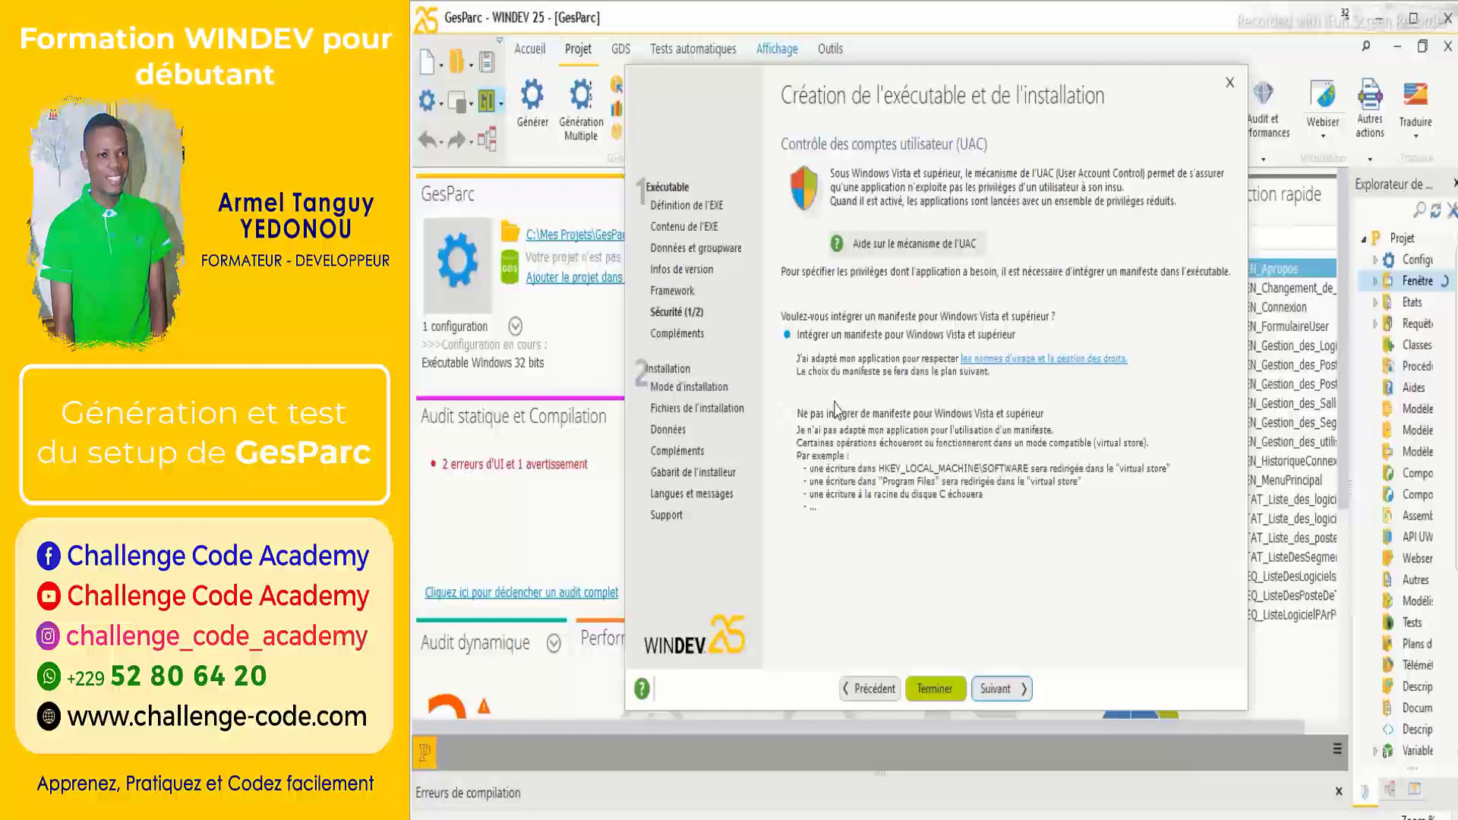
Keep 'Mon application ne nécessite pas de privilège particulier' as the privilege level.
left_click(1000, 689)
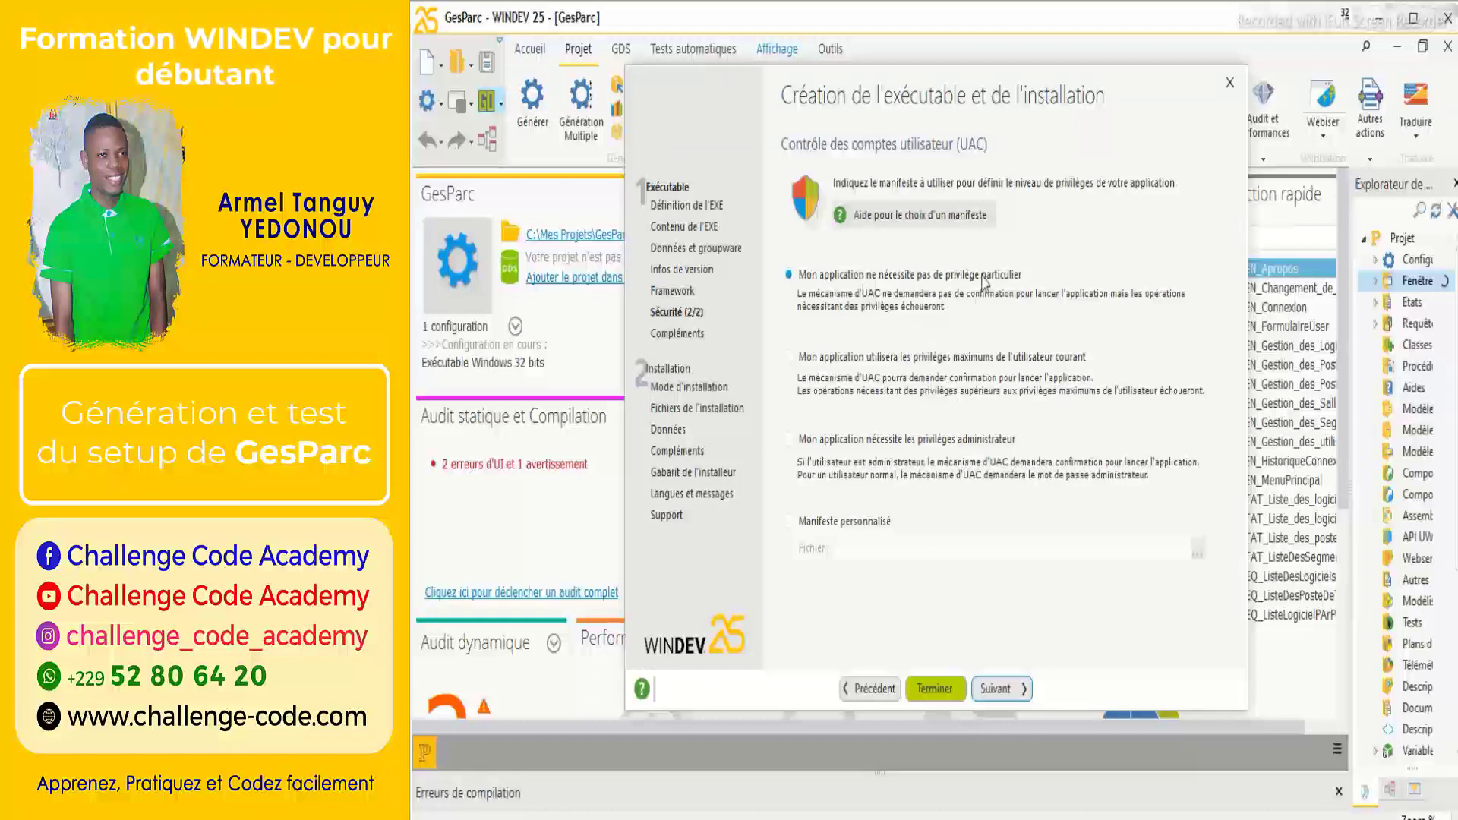
Leave 'Non : Ne pas faire de sauvegarde du projet' selected for project backup.
left_click(1017, 690)
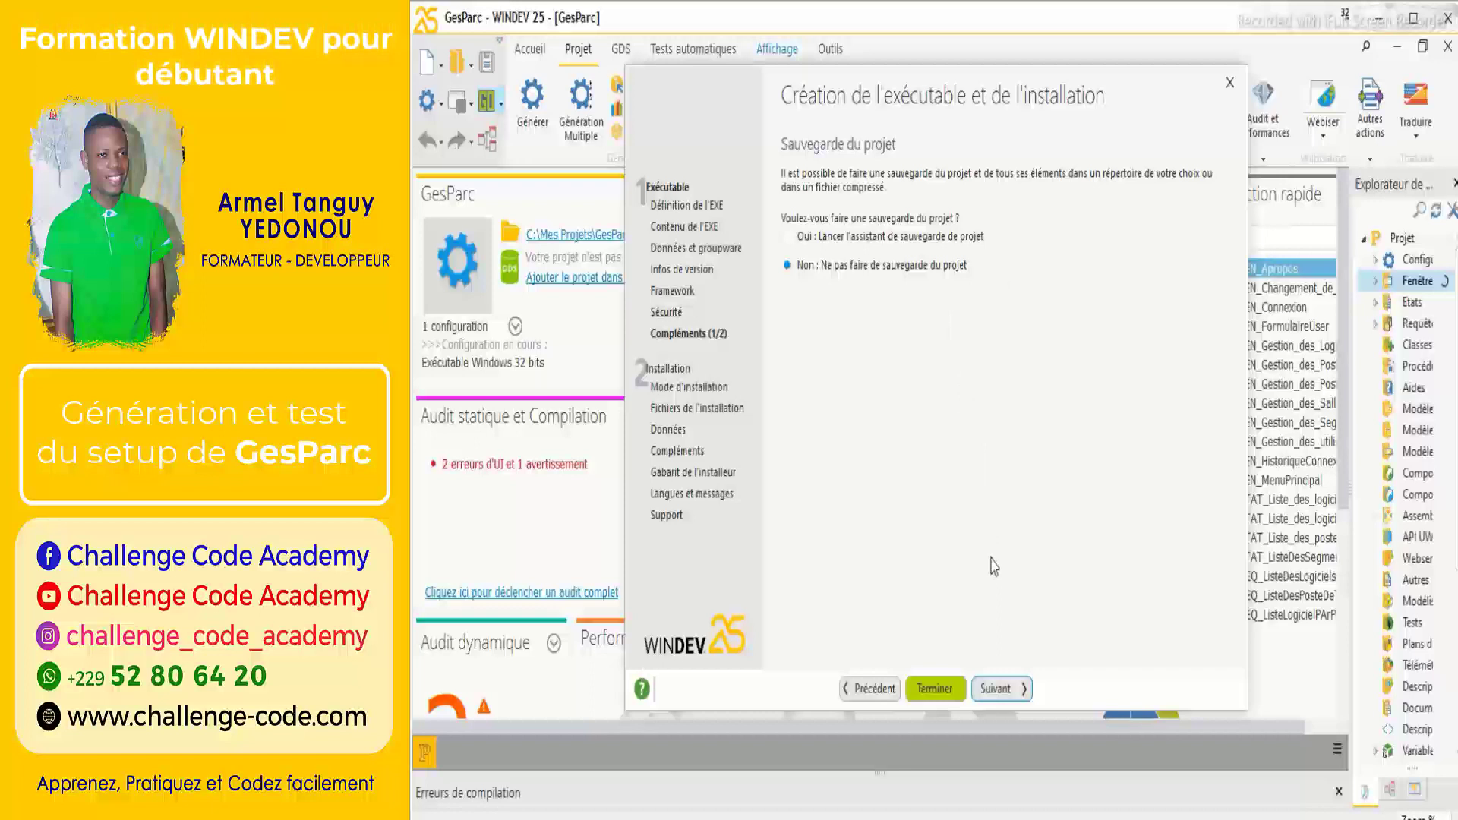
Select 'Ne pas documenter les nouveautés' for this GesParc version.
left_click(1001, 689)
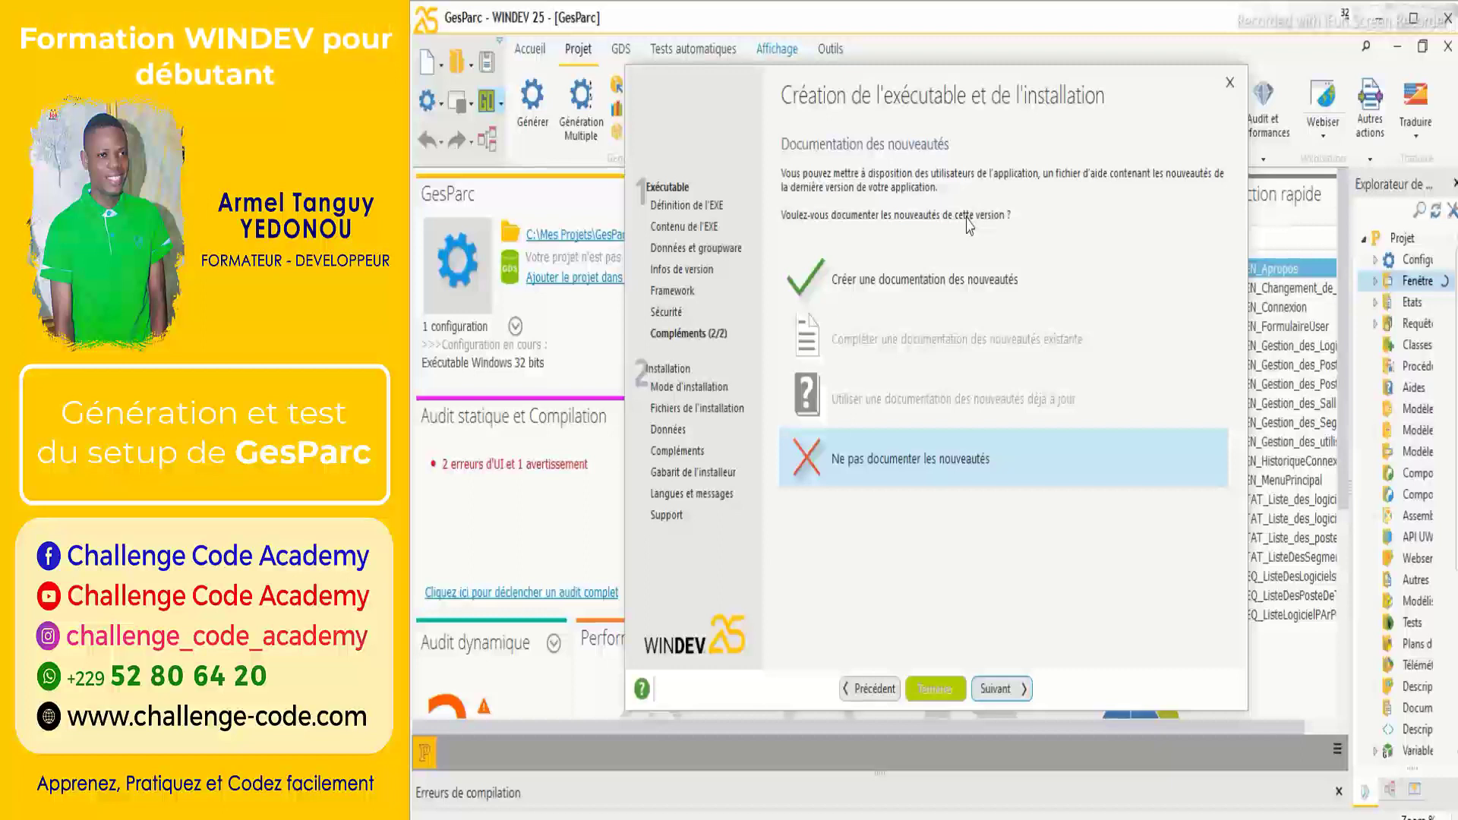
Choose 'Installation individuelle' as the GesParc installation mode.
left_click(1016, 688)
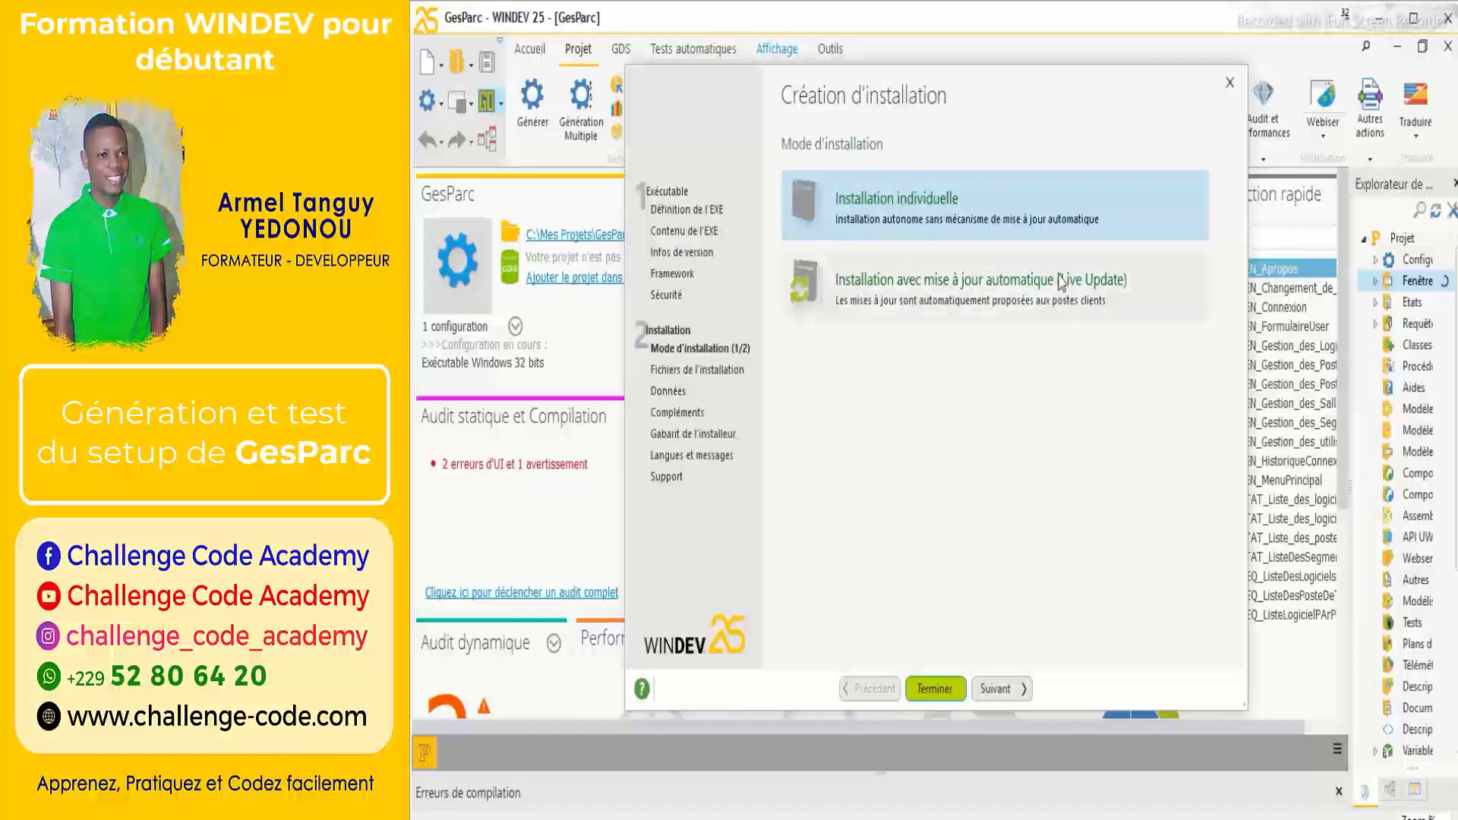
left_click(1009, 688)
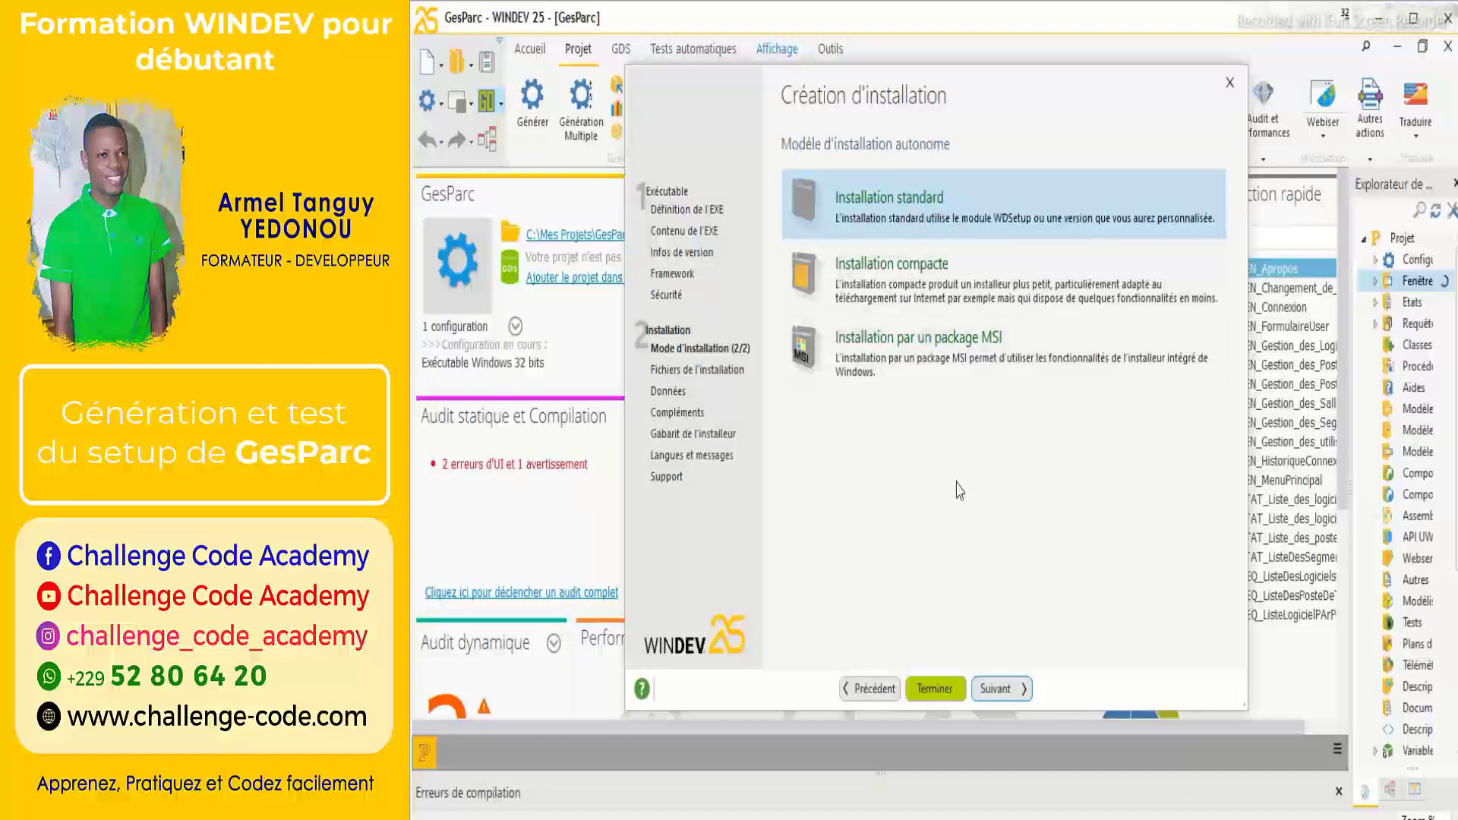
Choose the standard installation into the default <srProgramFiles>\GesParc folder and keep the bundled framework.
left_click(1016, 691)
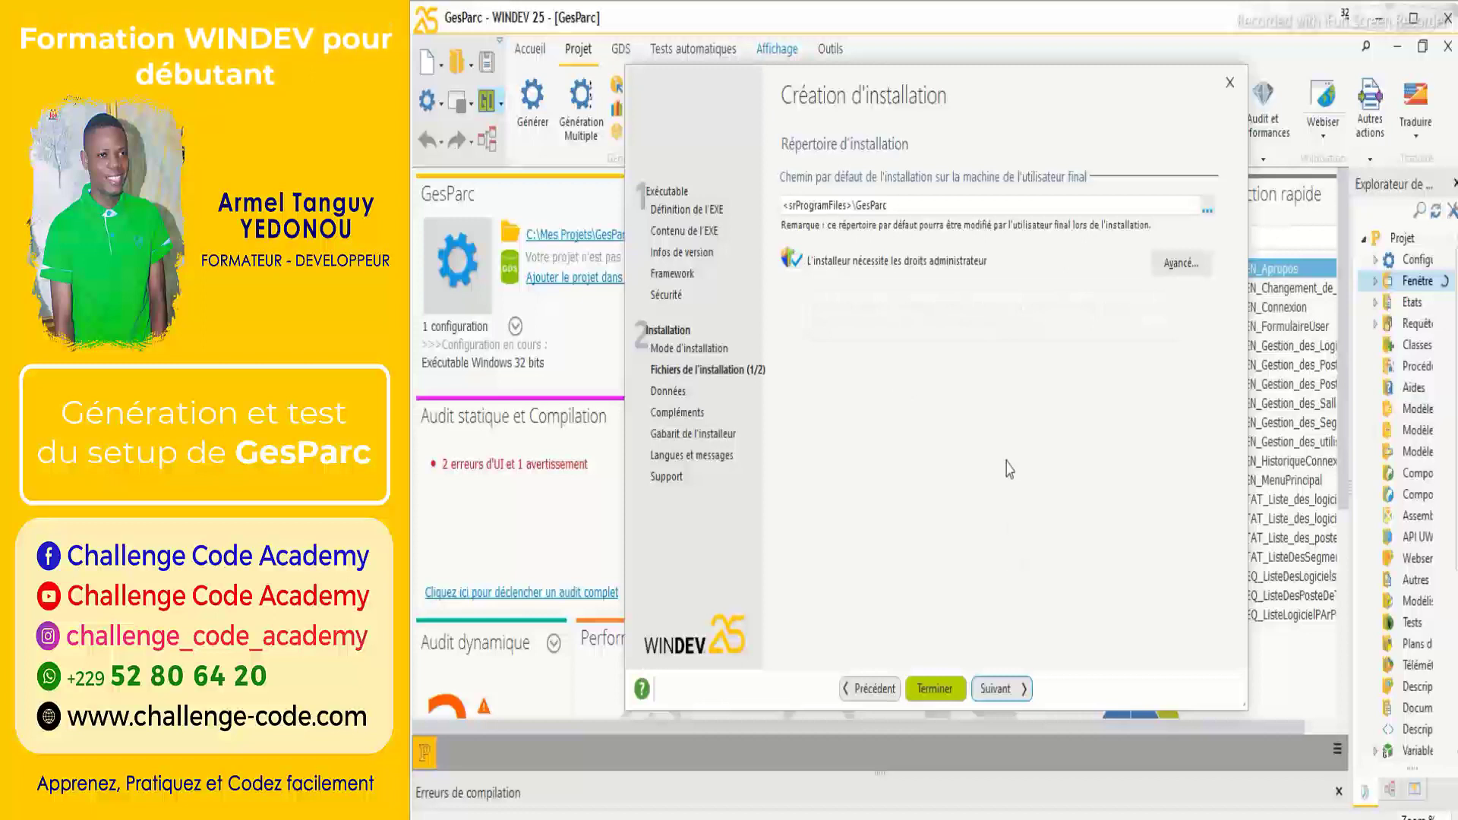
left_click(1004, 690)
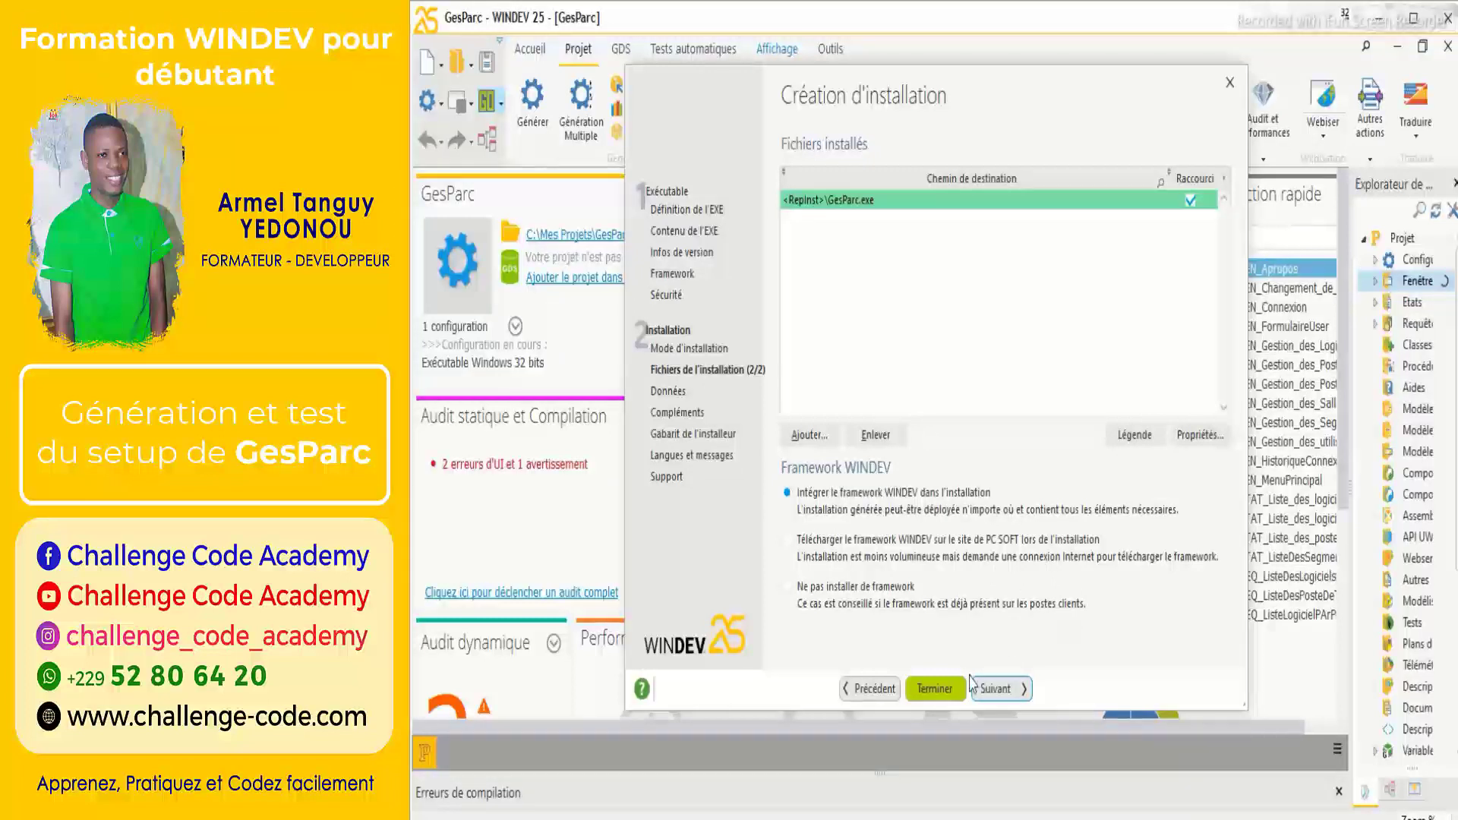
left_click(997, 690)
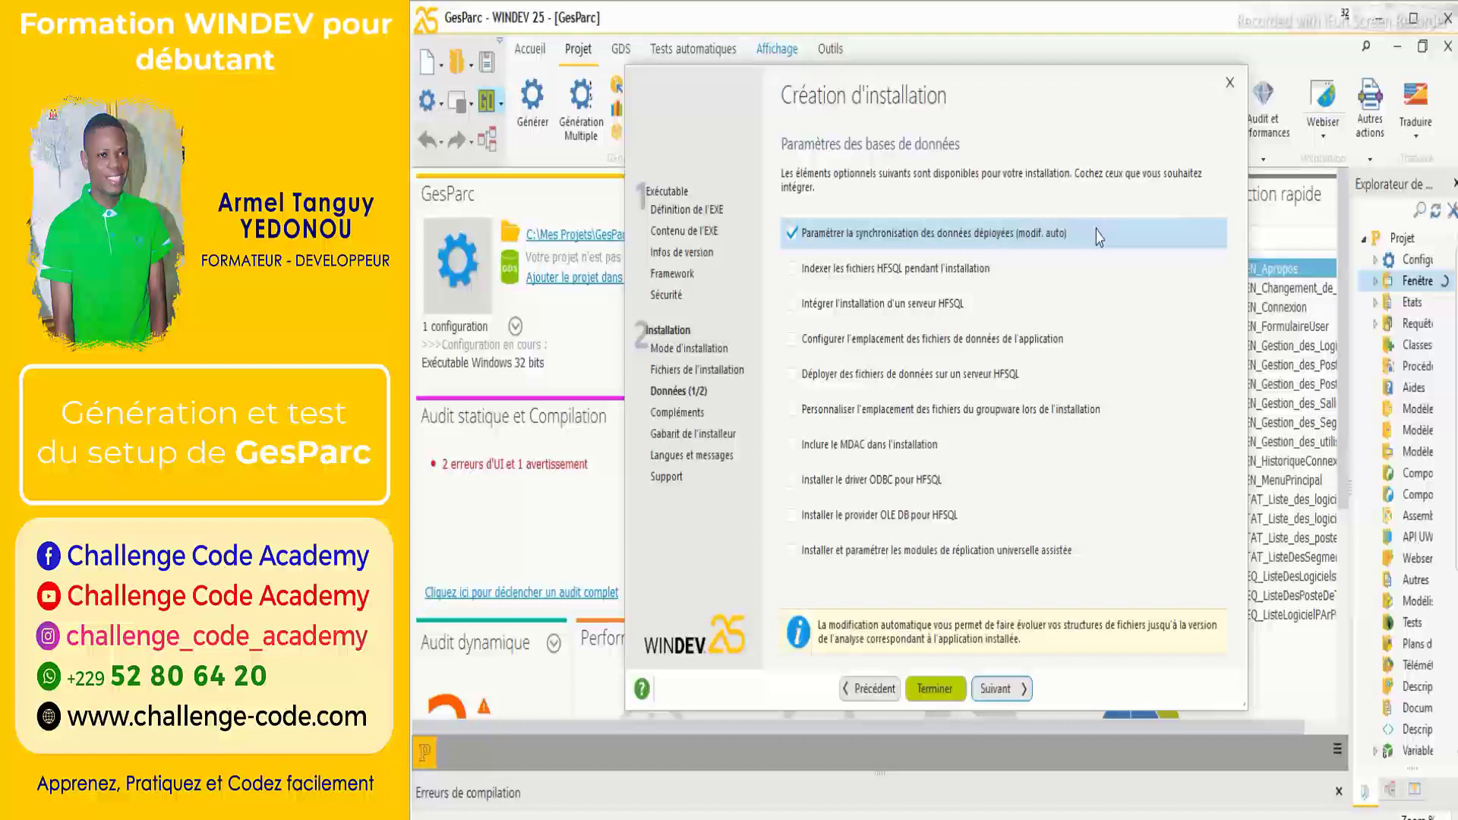
Review the MDAC database option, leaving only deployed-data synchronisation, and advance to automatic data-file modification.
left_click(1118, 454)
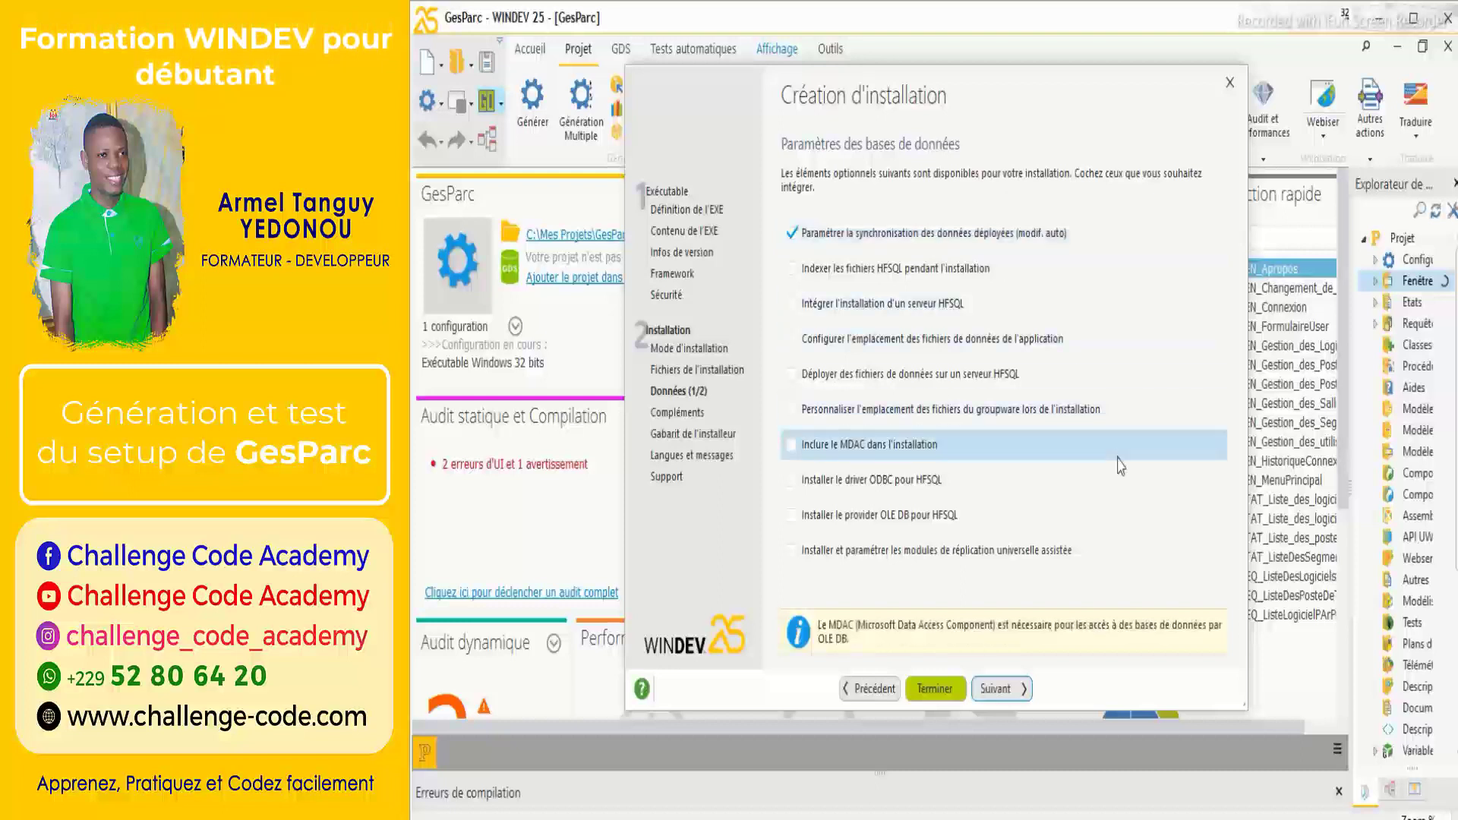
left_click(1025, 695)
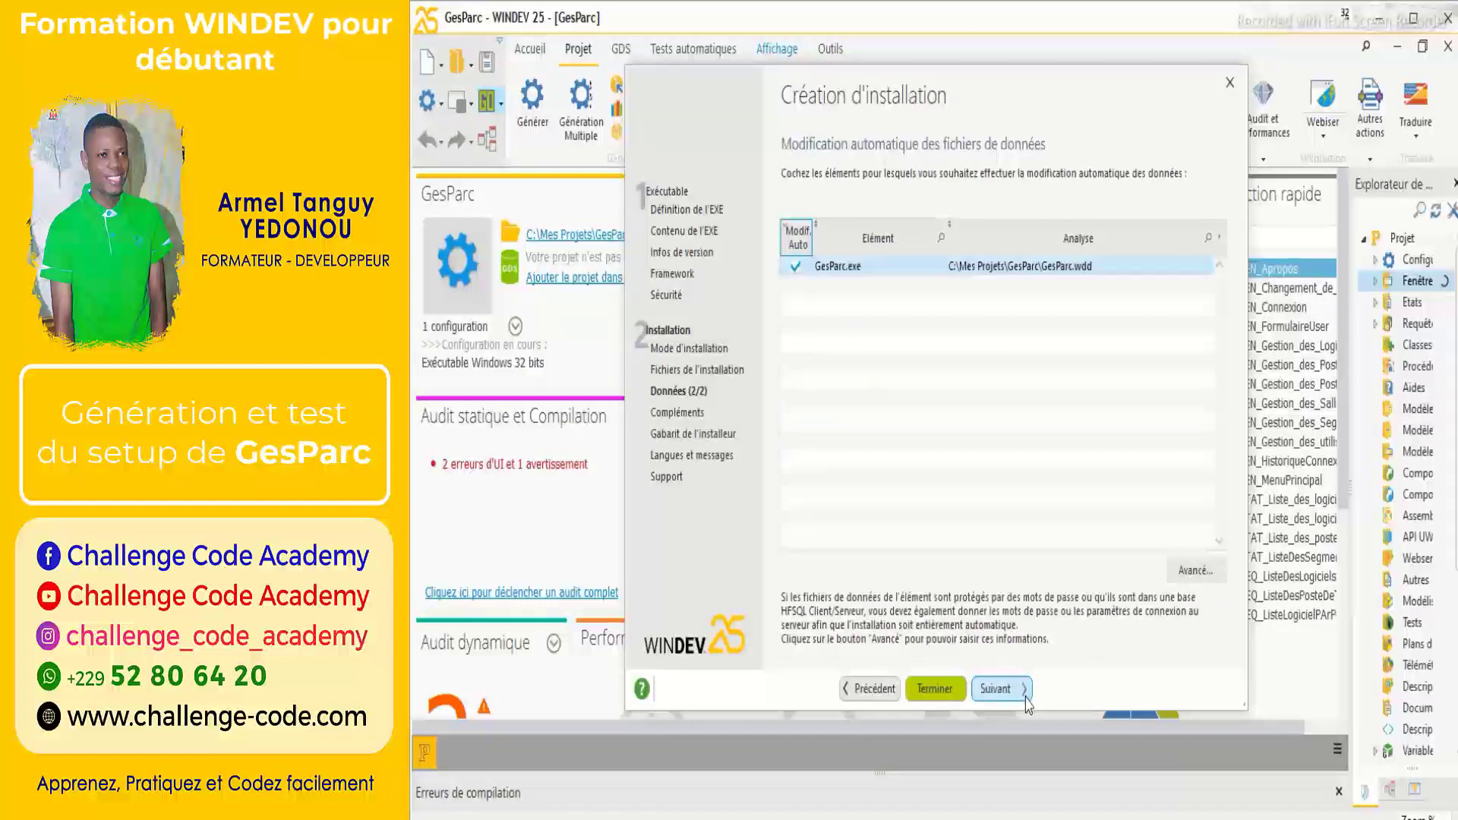
left_click(873, 691)
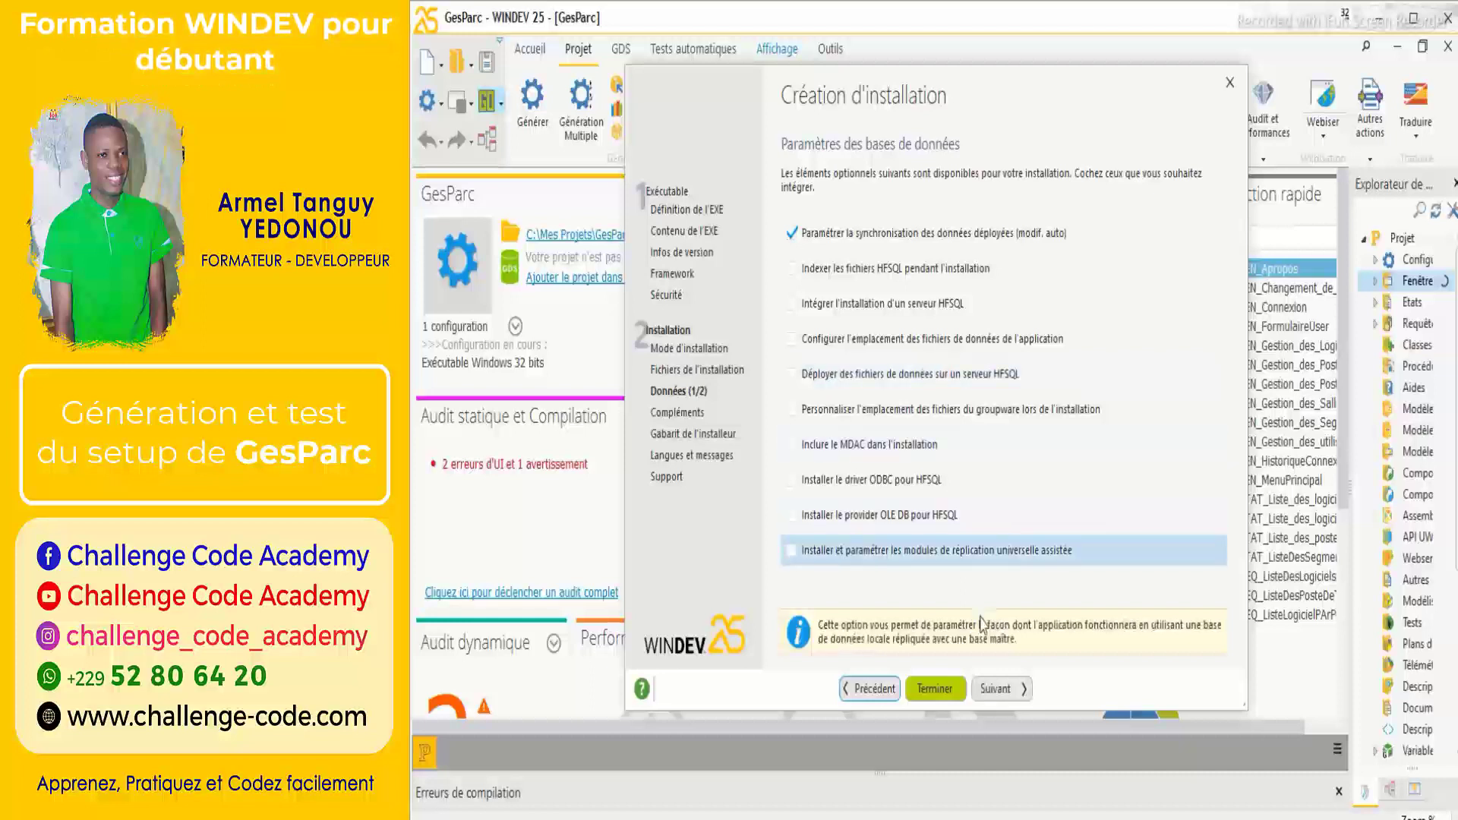
left_click(995, 689)
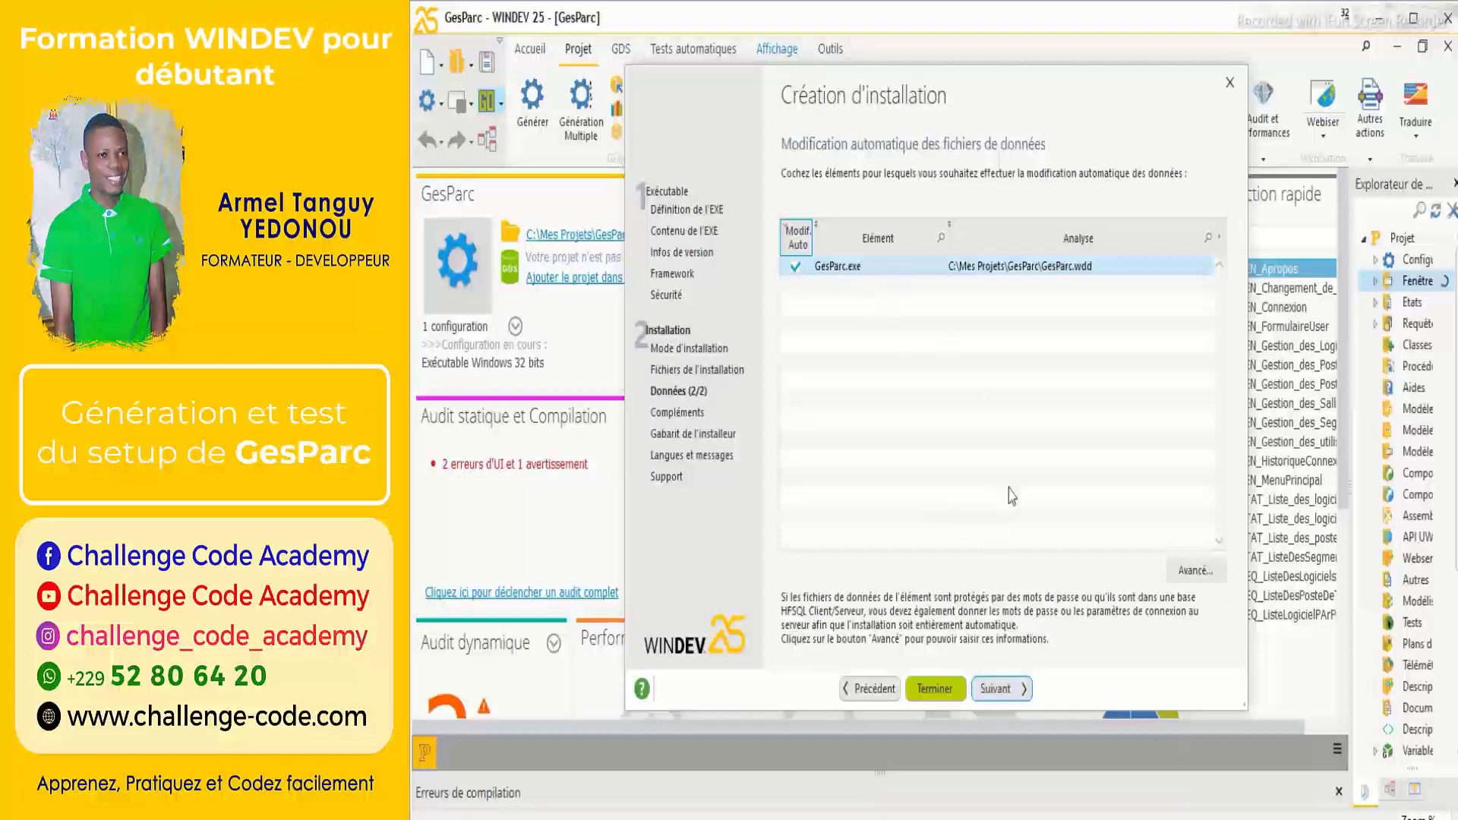
Accept automatic data-file modification for GesParc.exe and skip the complementary modules and optional tools pages.
left_click(1015, 693)
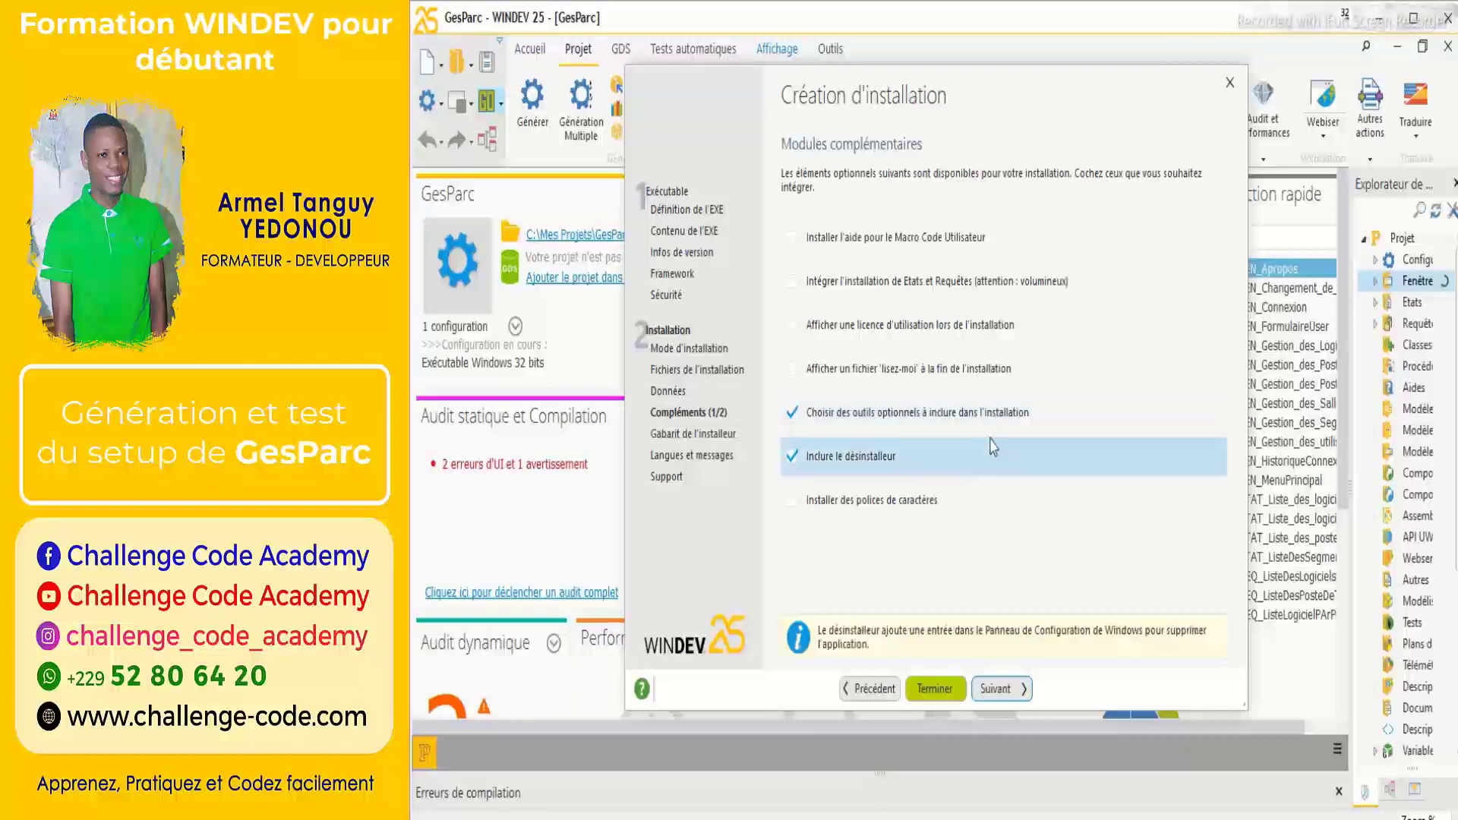
left_click(997, 688)
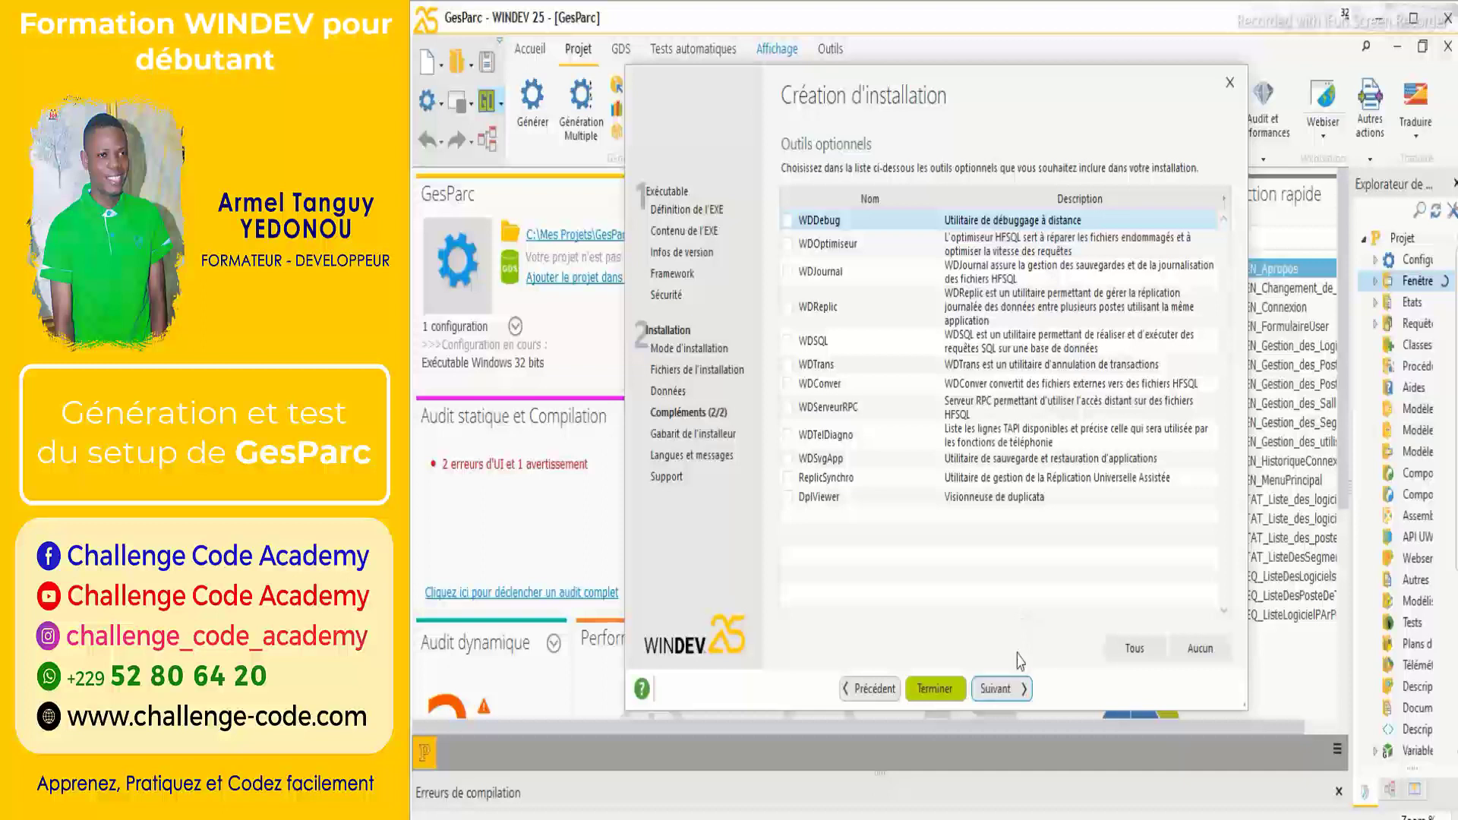
left_click(1011, 687)
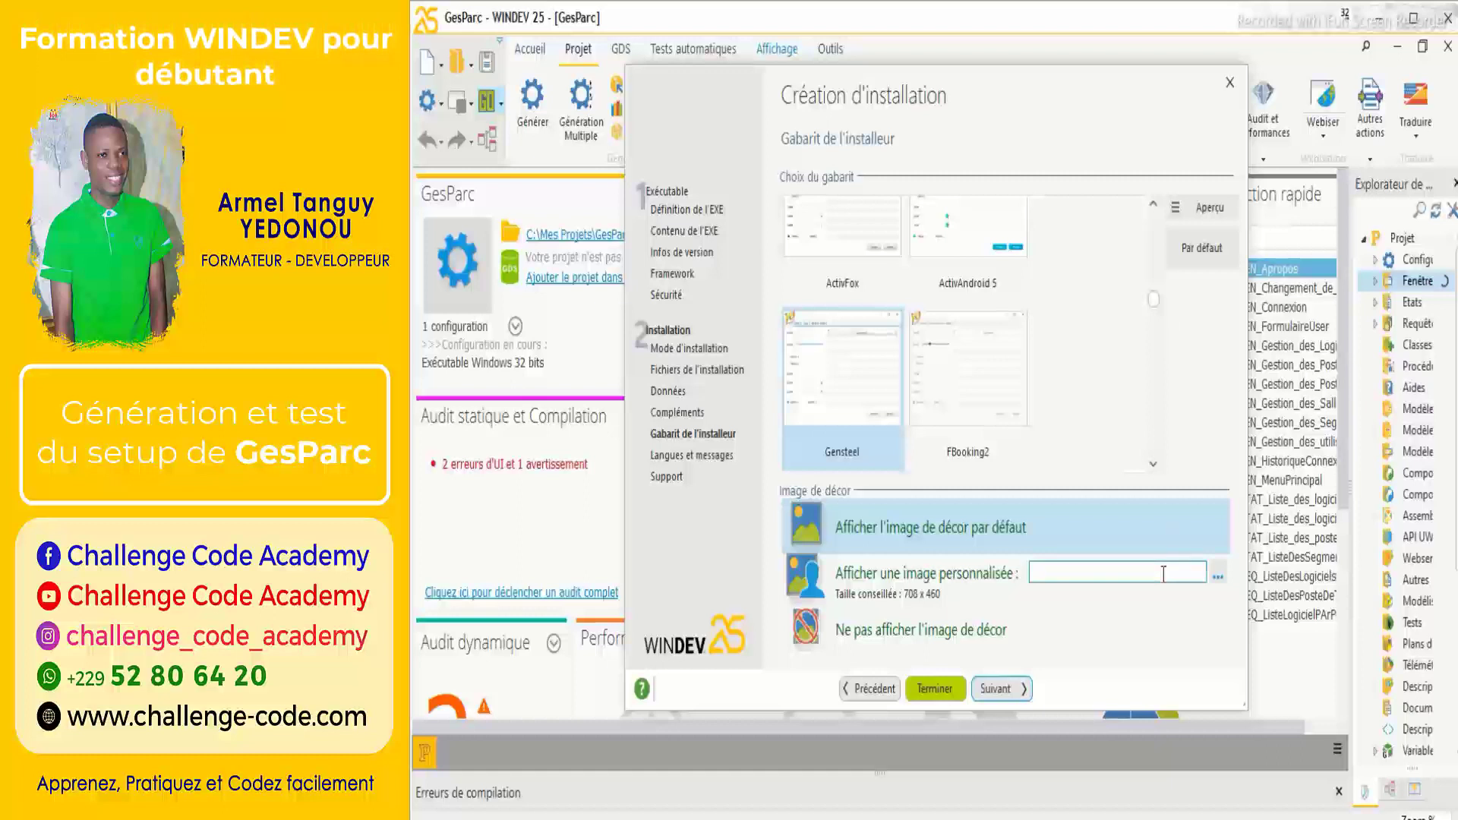
Uncheck Anglais and Espagnol so Français is the installer's only language.
left_click(1009, 692)
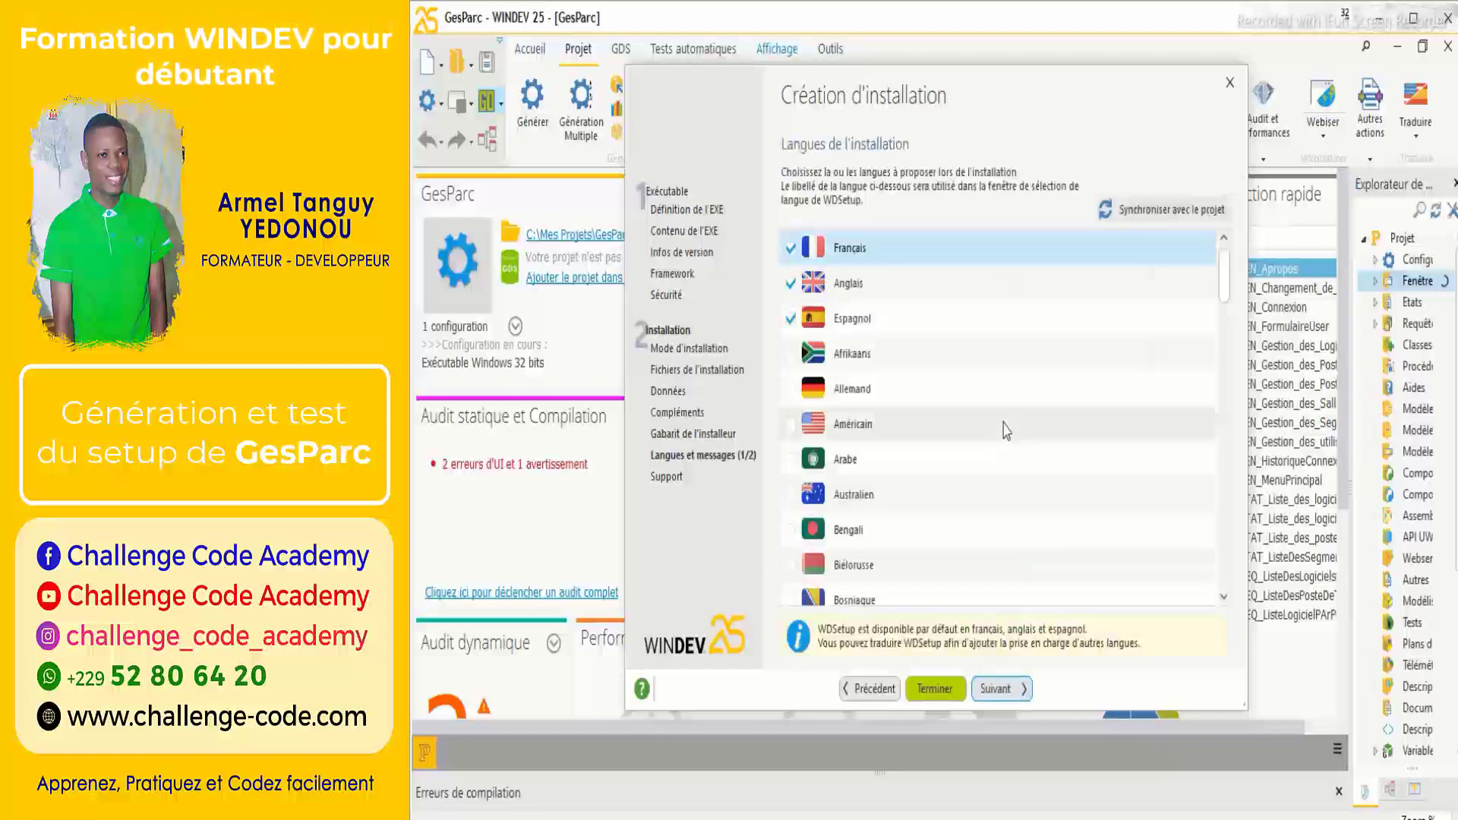
left_click(799, 288)
left_click(791, 284)
left_click(790, 319)
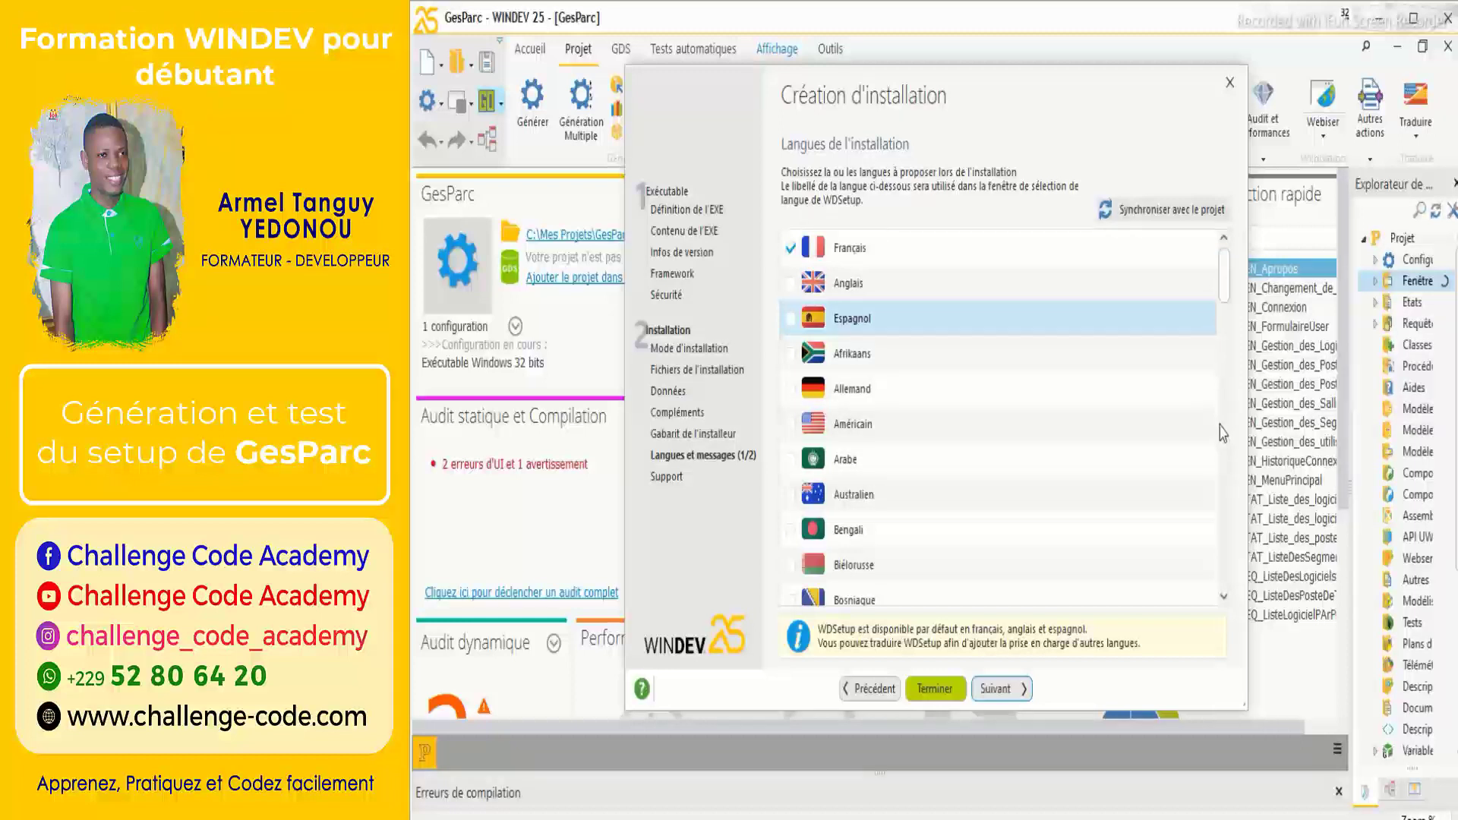
left_click_drag(1224, 266, 1224, 231)
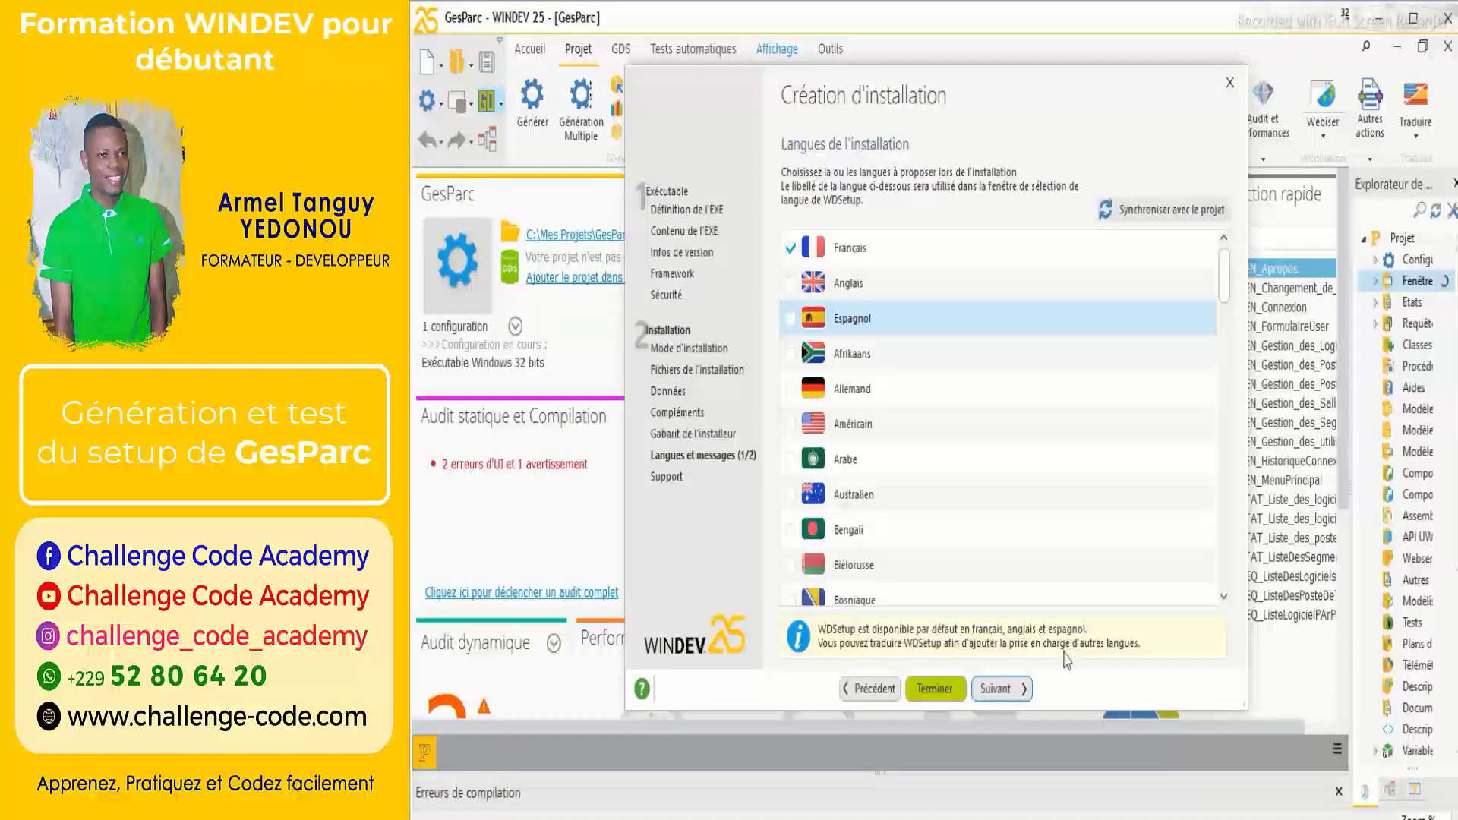
Keep the title 'GesParc - Assistant d'installation' and close the decor options without changes.
left_click(999, 688)
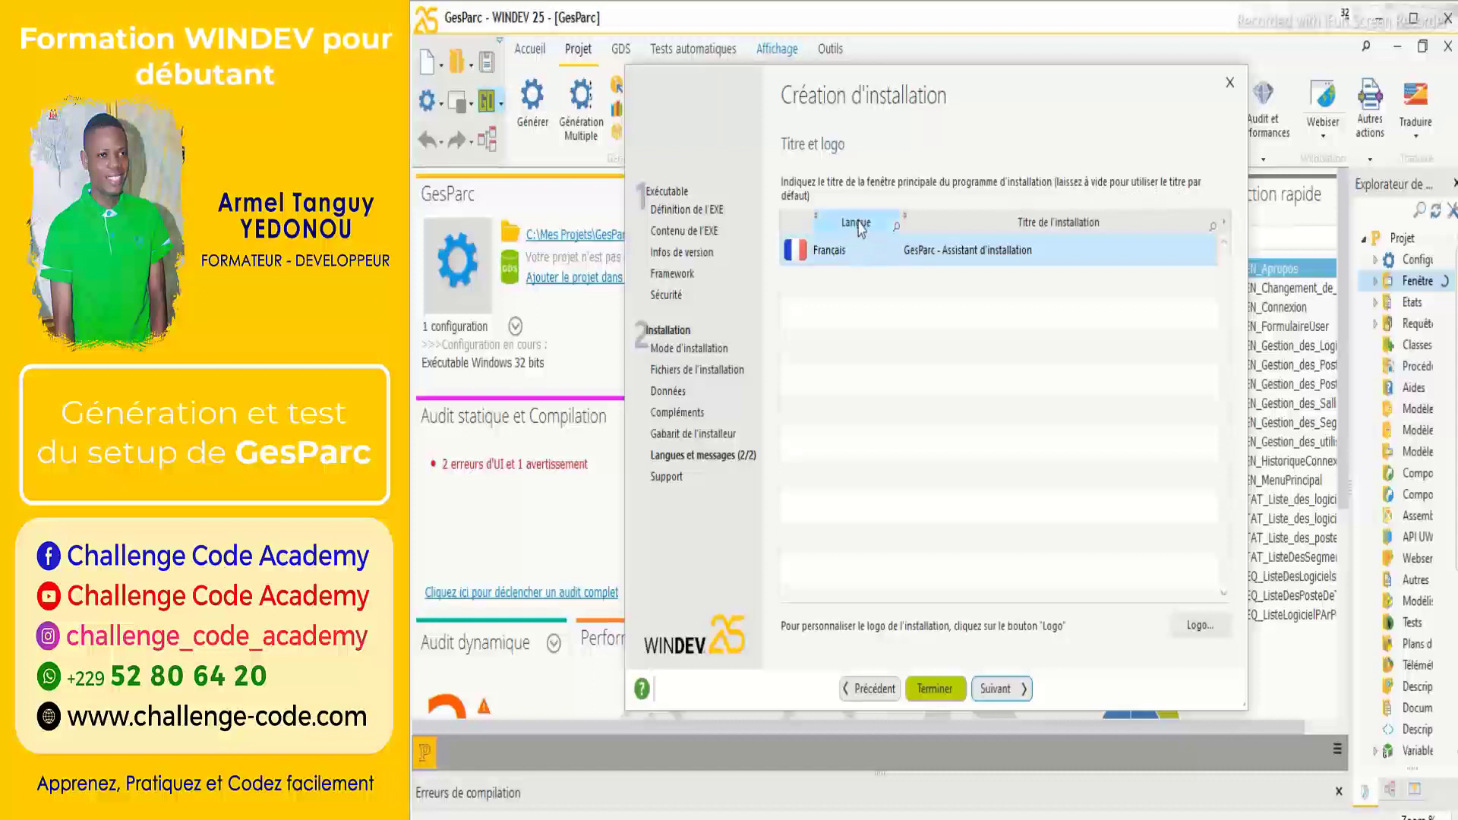
left_click(1043, 251)
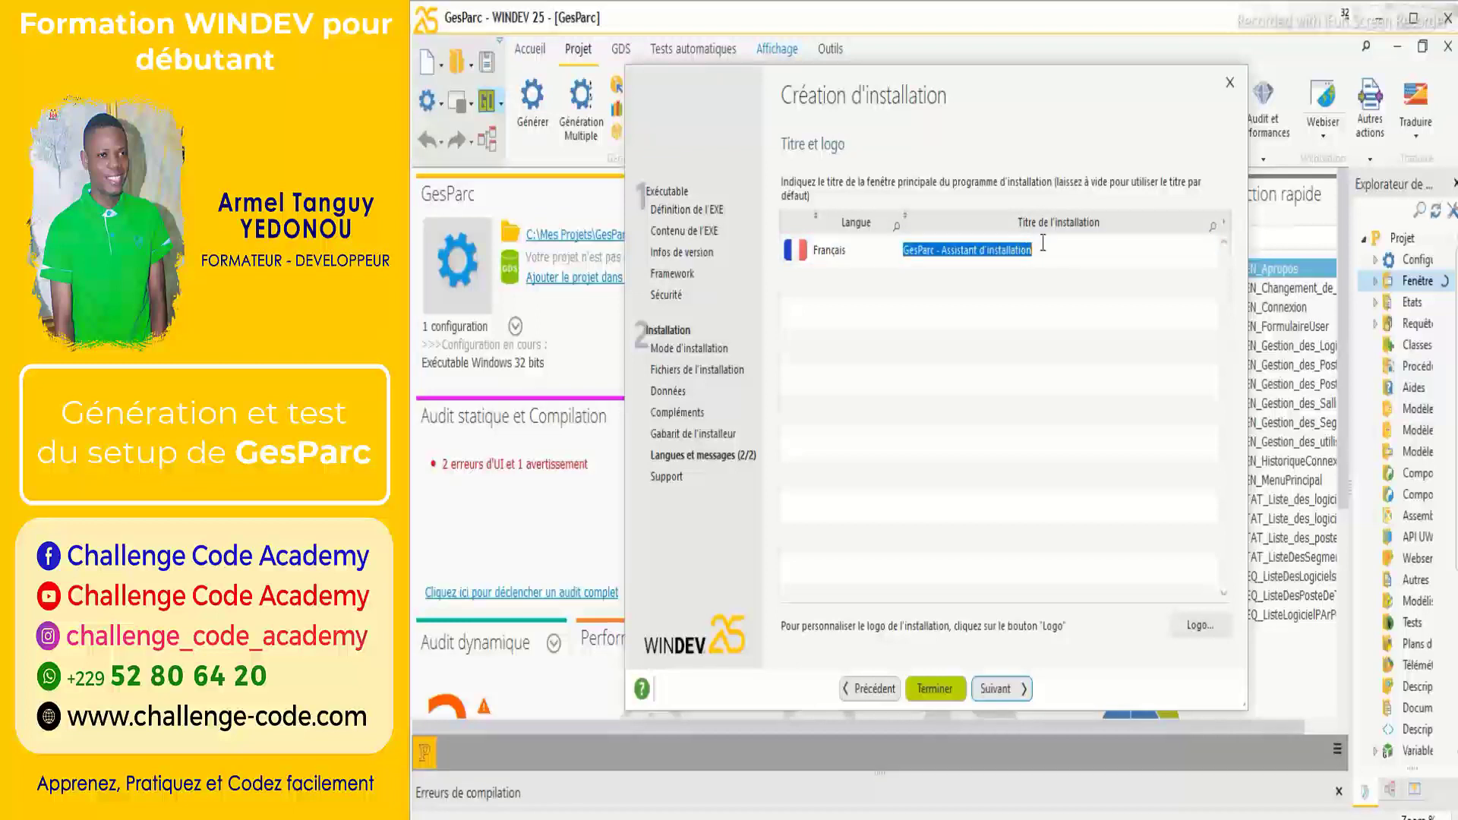
left_click(1042, 243)
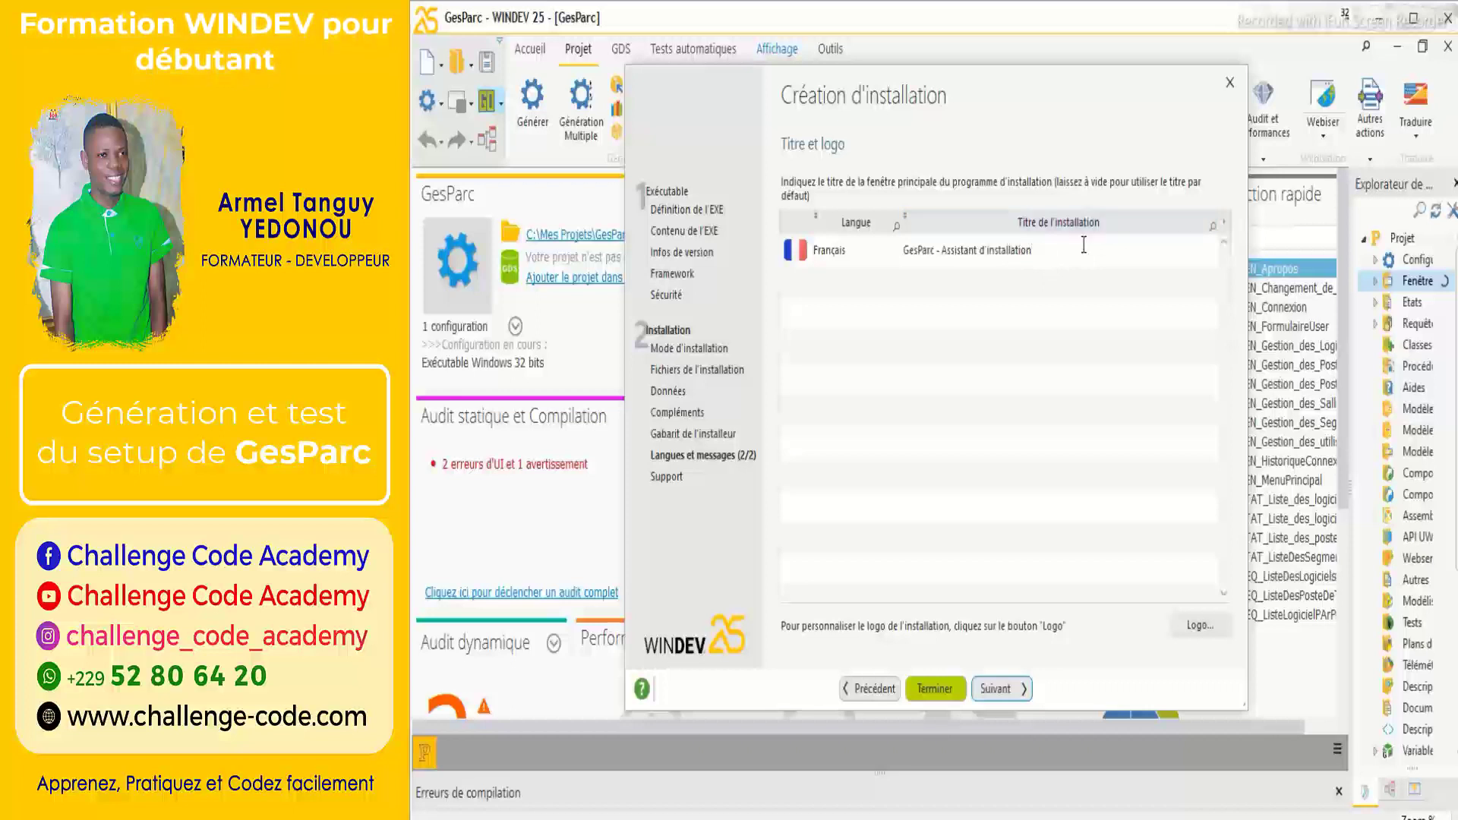
left_click(1084, 289)
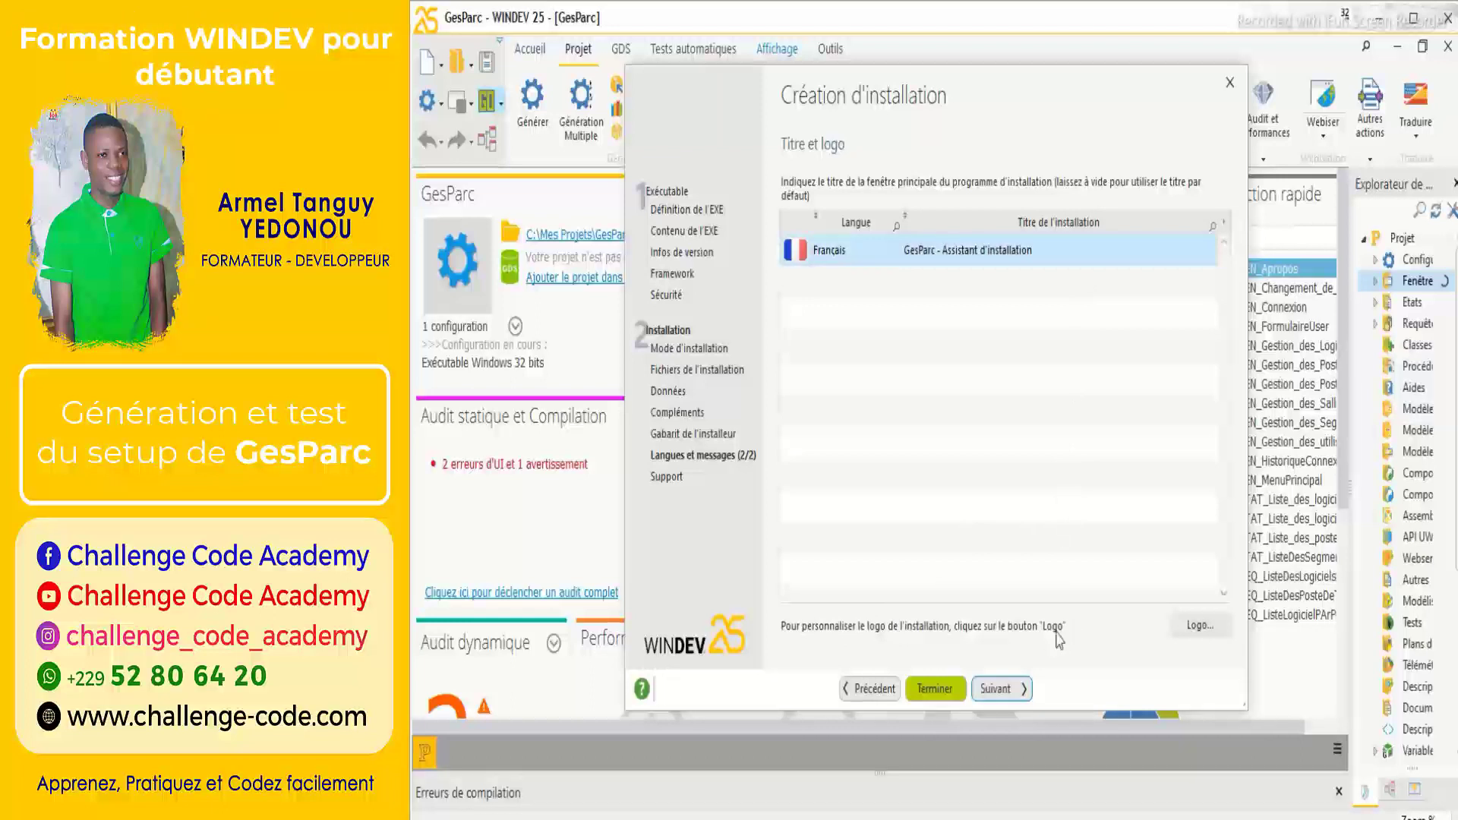
left_click(1210, 640)
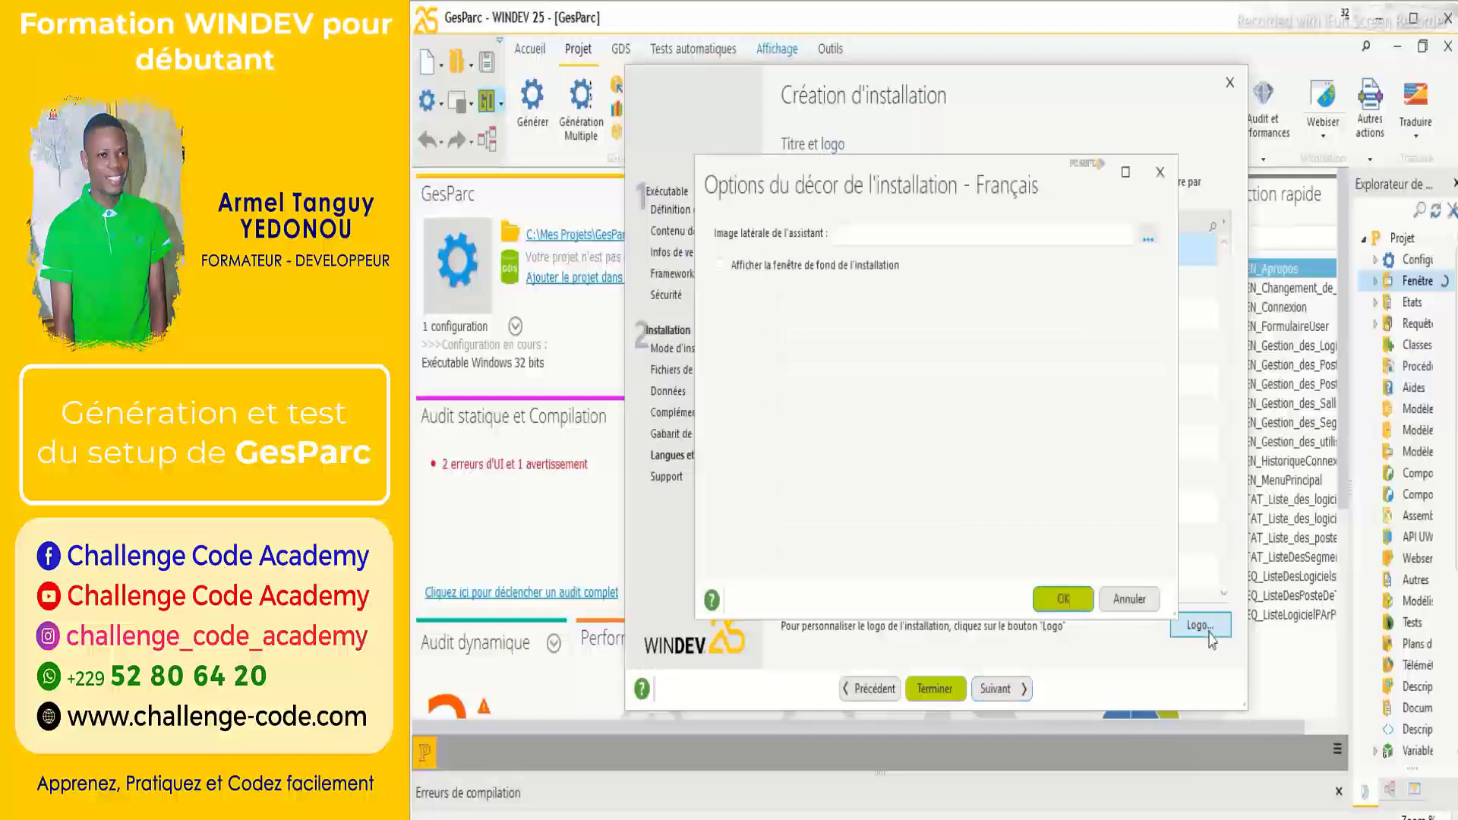
left_click(1160, 173)
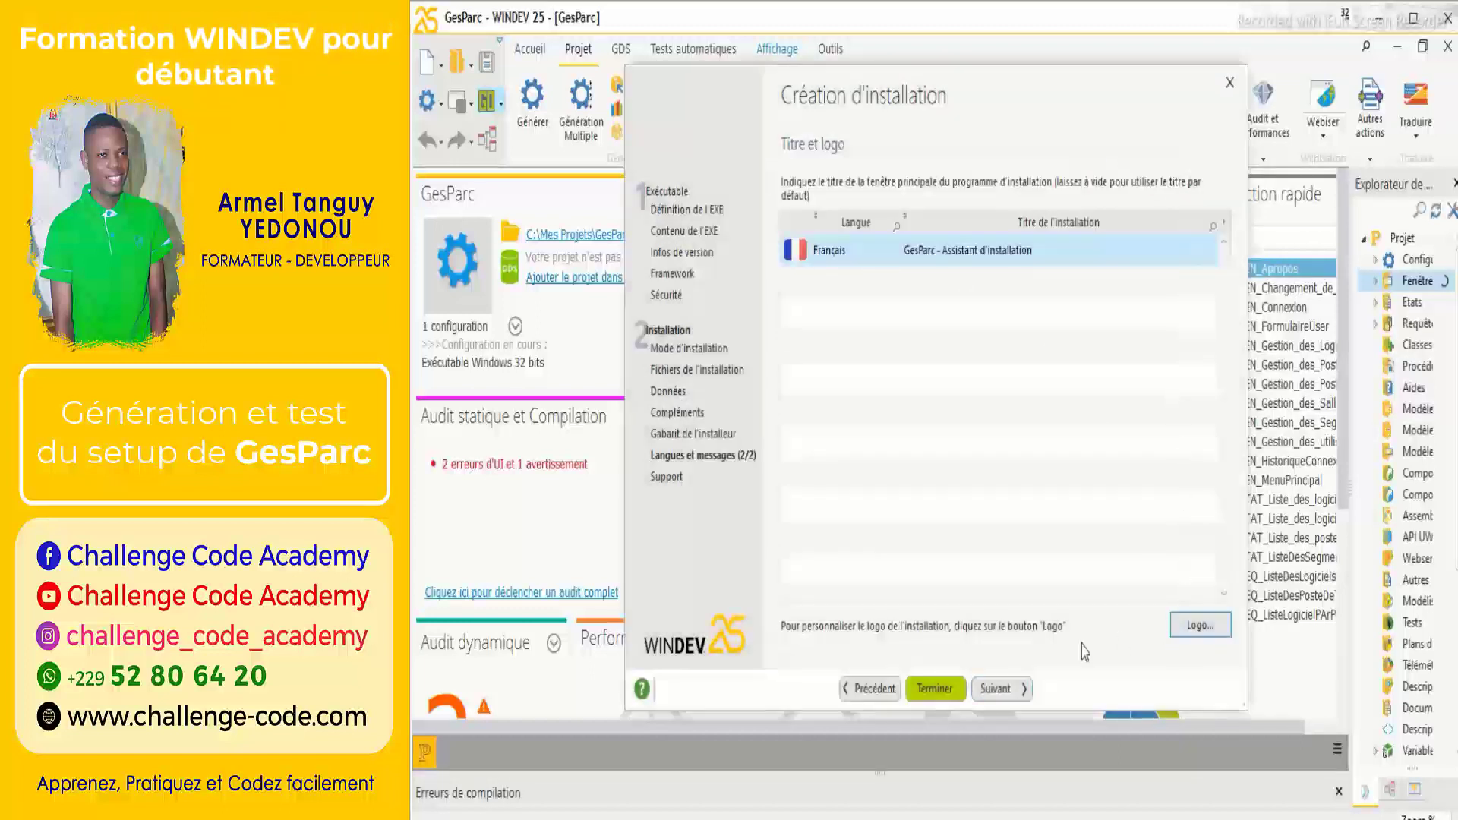
Set the installation medium to autorun support (CD, DVD, USB) and check the password setting.
left_click(1006, 691)
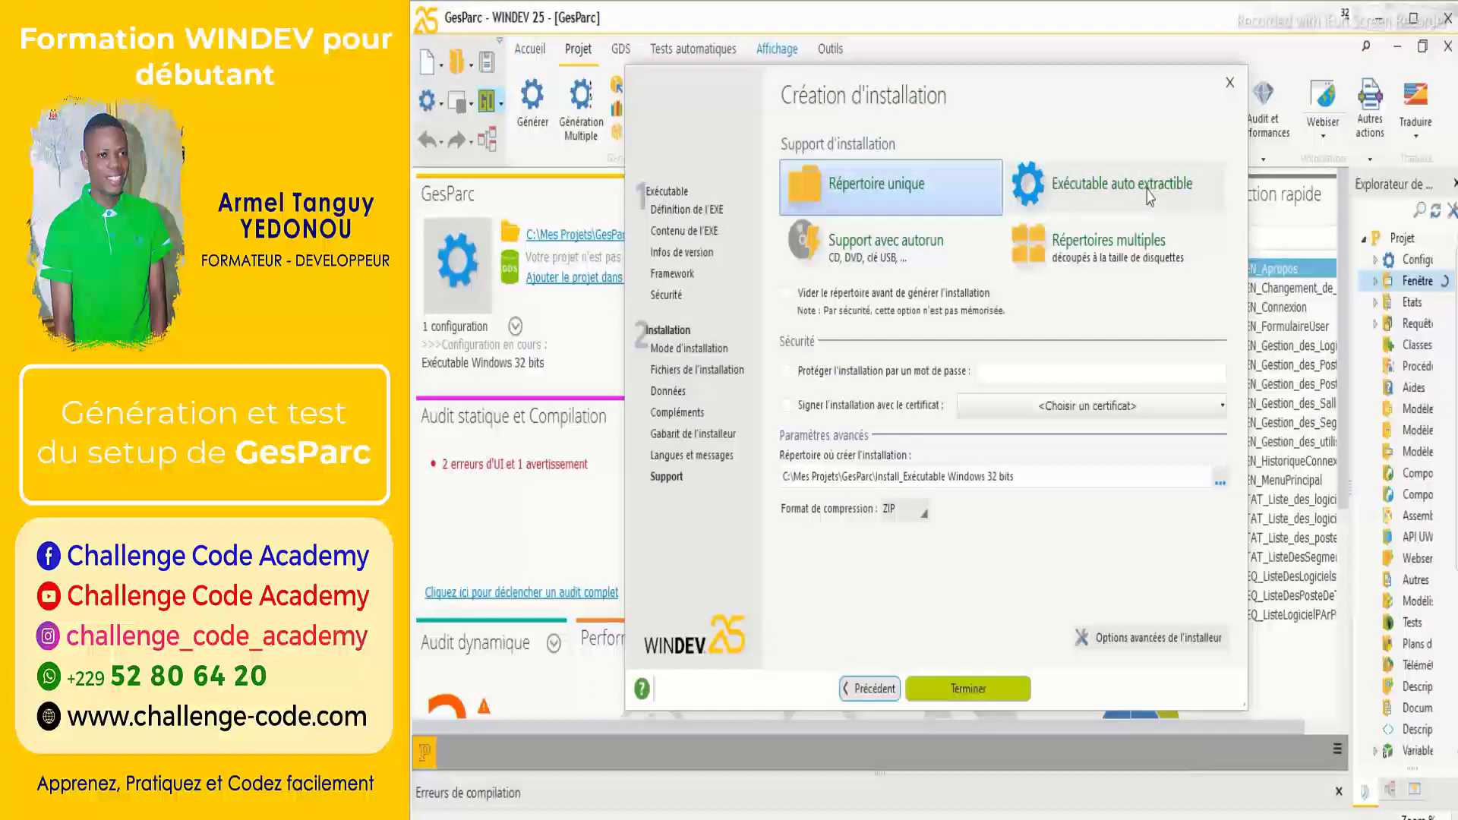
left_click(955, 244)
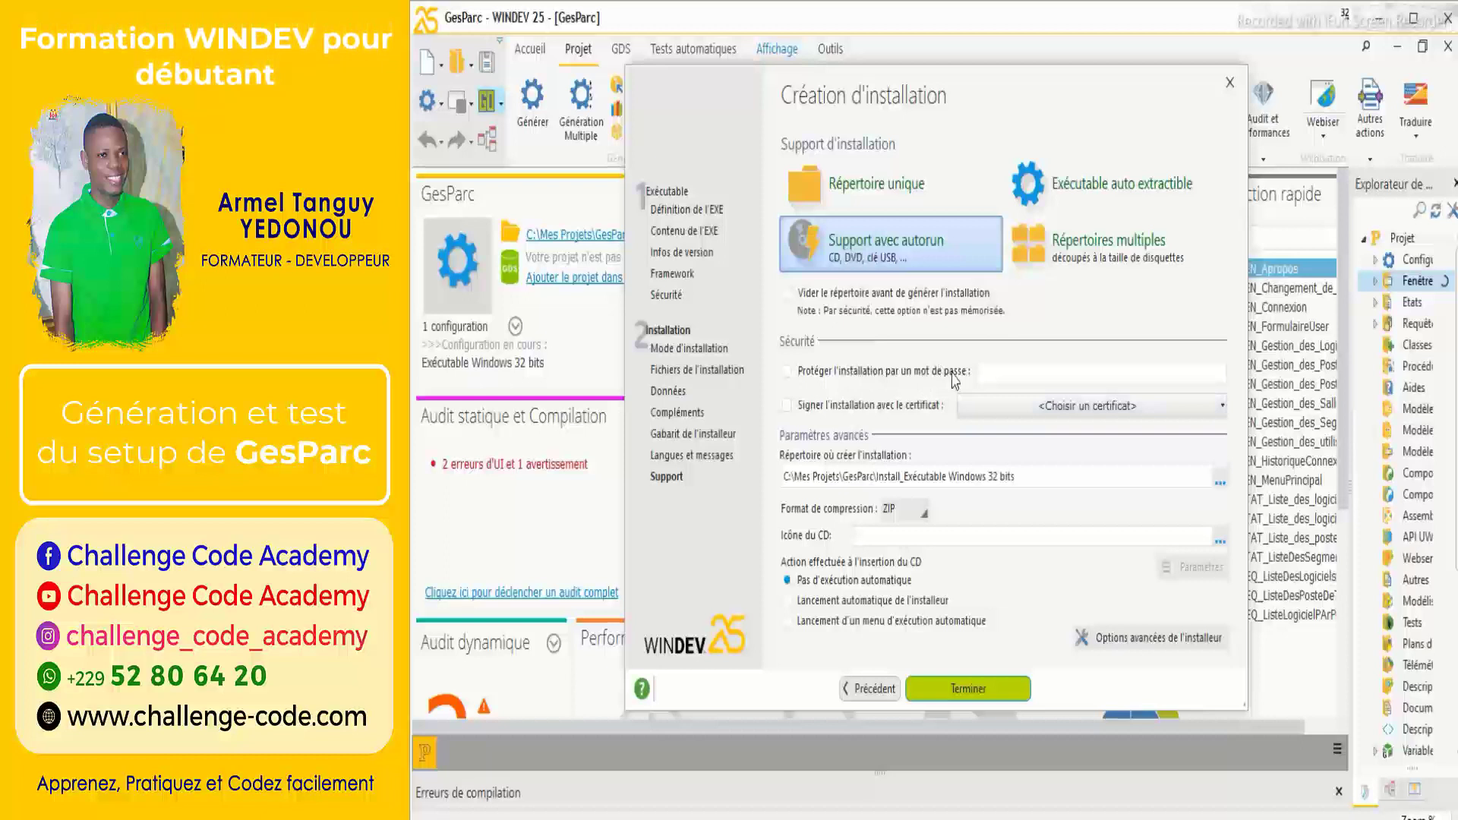
left_click(1094, 372)
Generate the installation and view INSTALL, INSTALL.EXE and INSTALL.ZIP as large icons in Explorer.
left_click(984, 687)
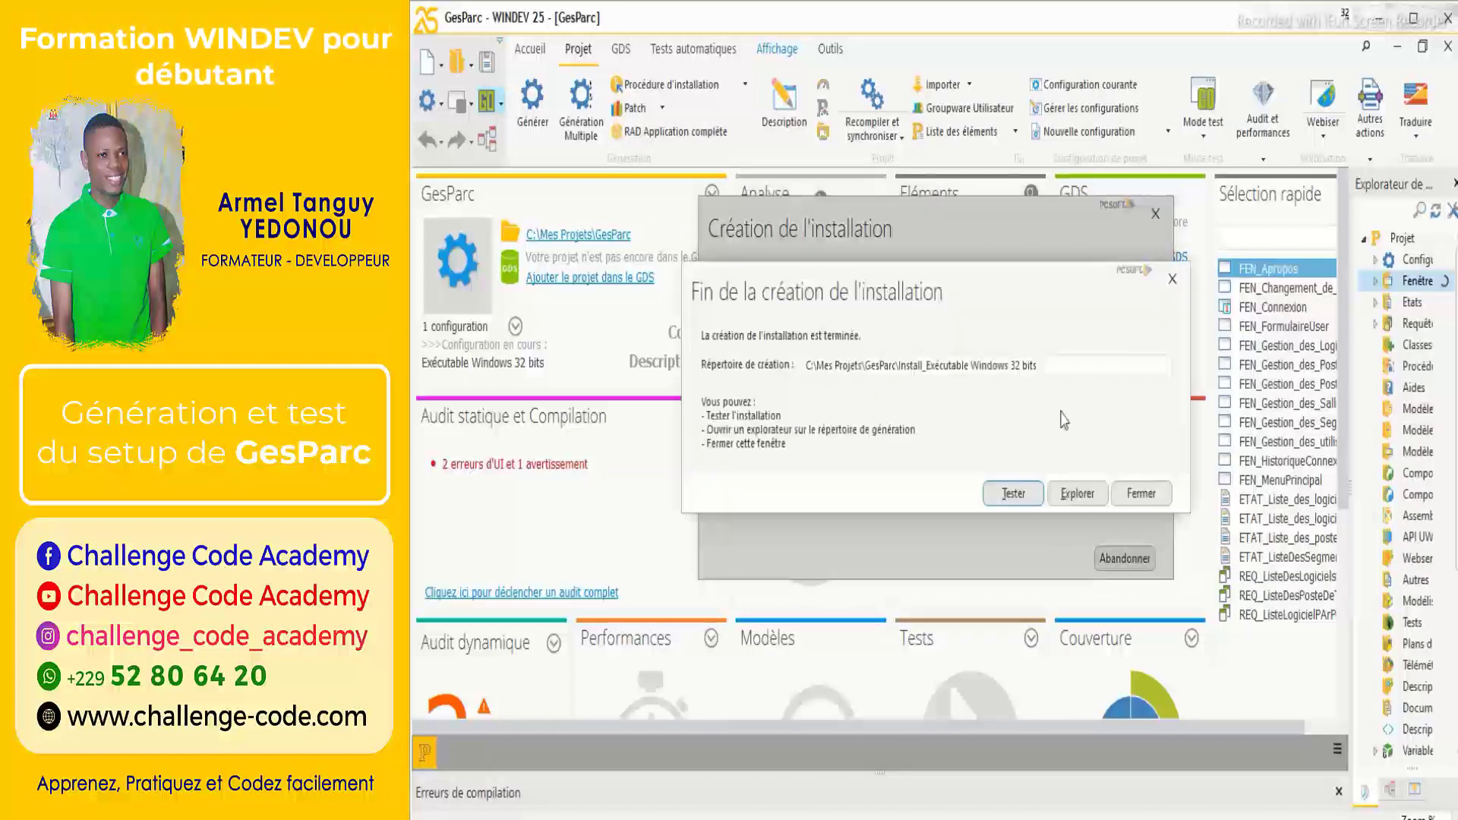
left_click(1078, 491)
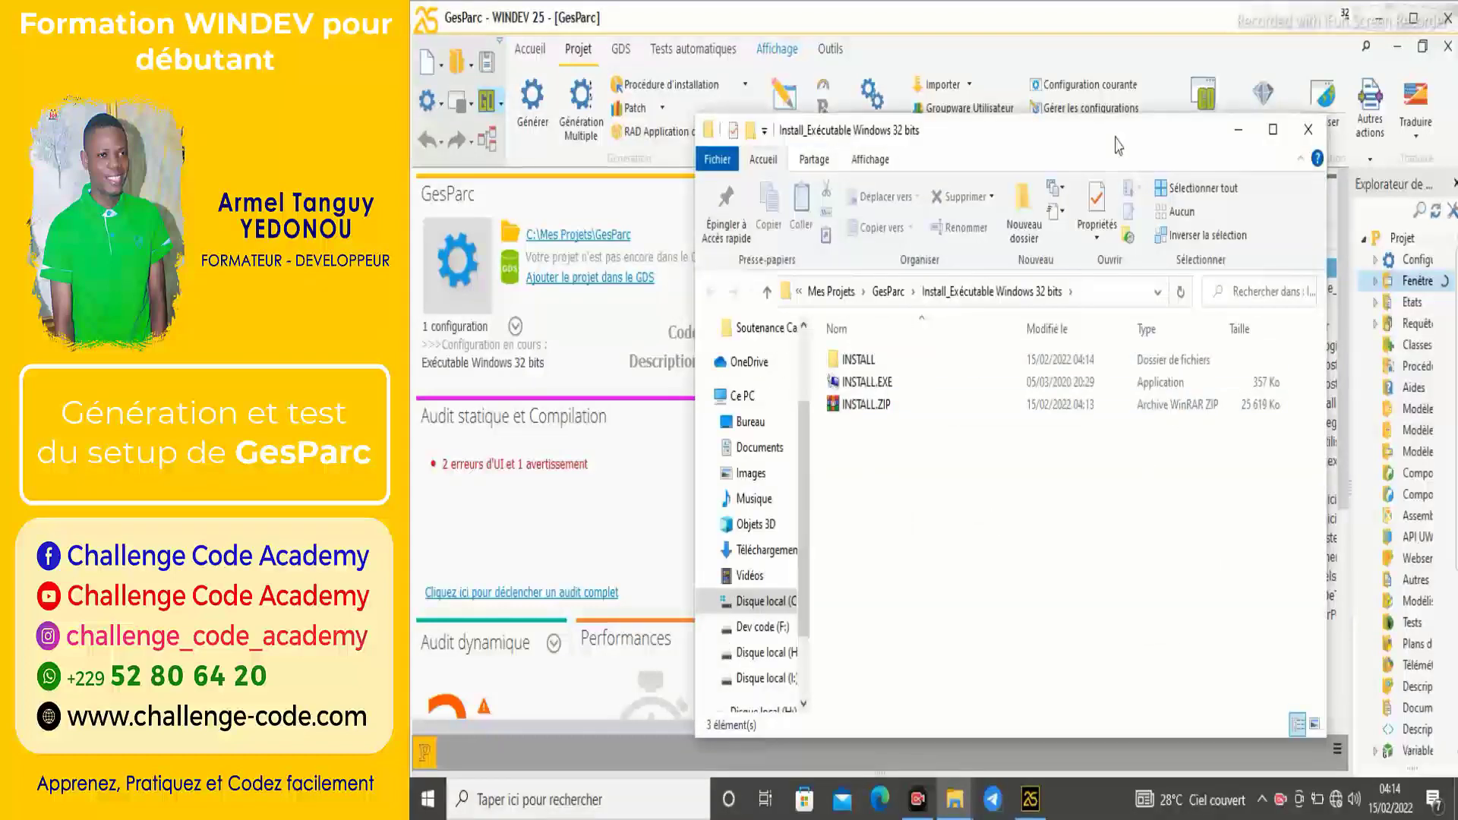
left_click_drag(1117, 136, 1038, 119)
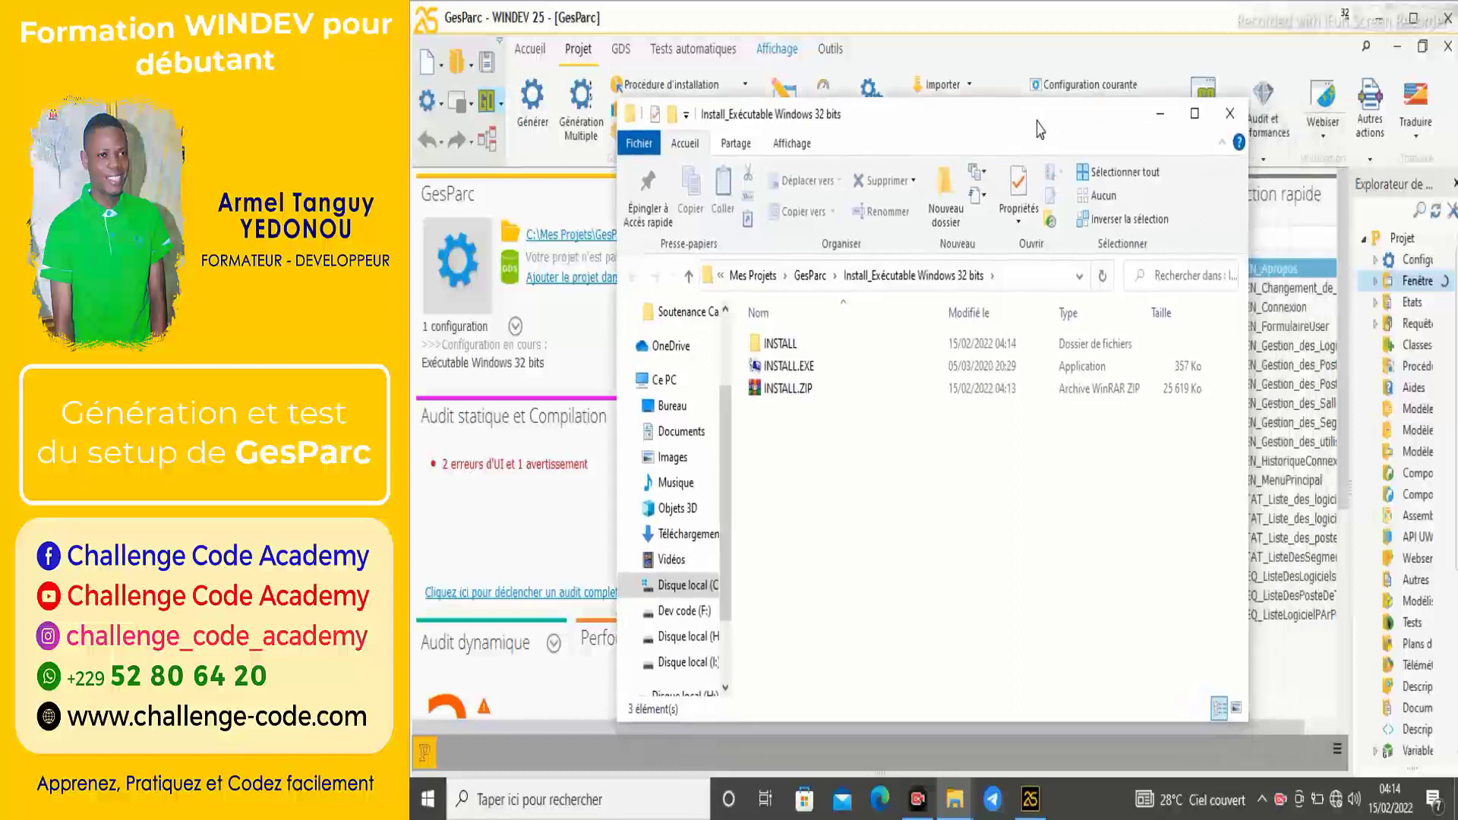
left_click(1235, 709)
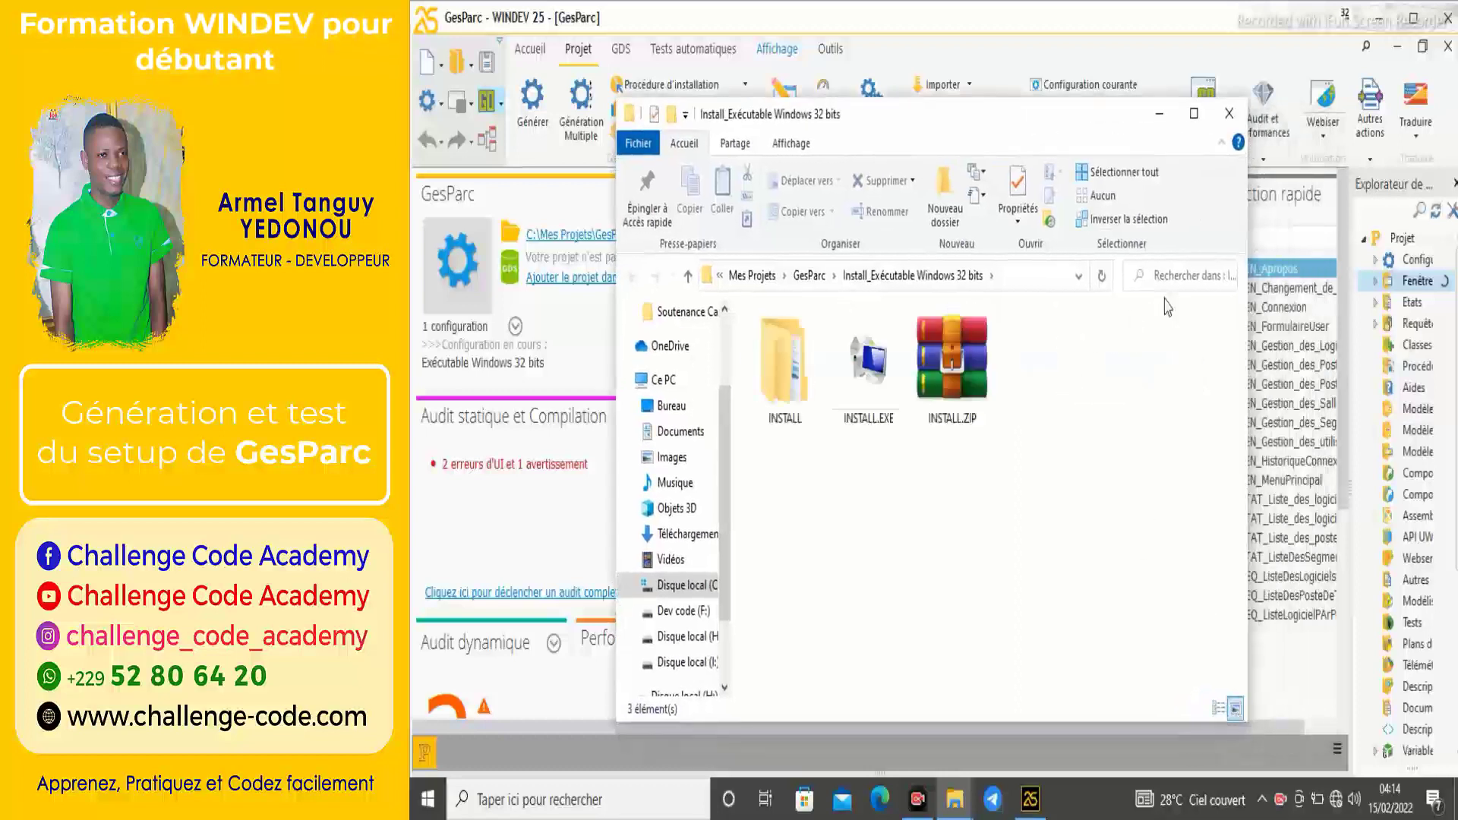
left_click(1379, 17)
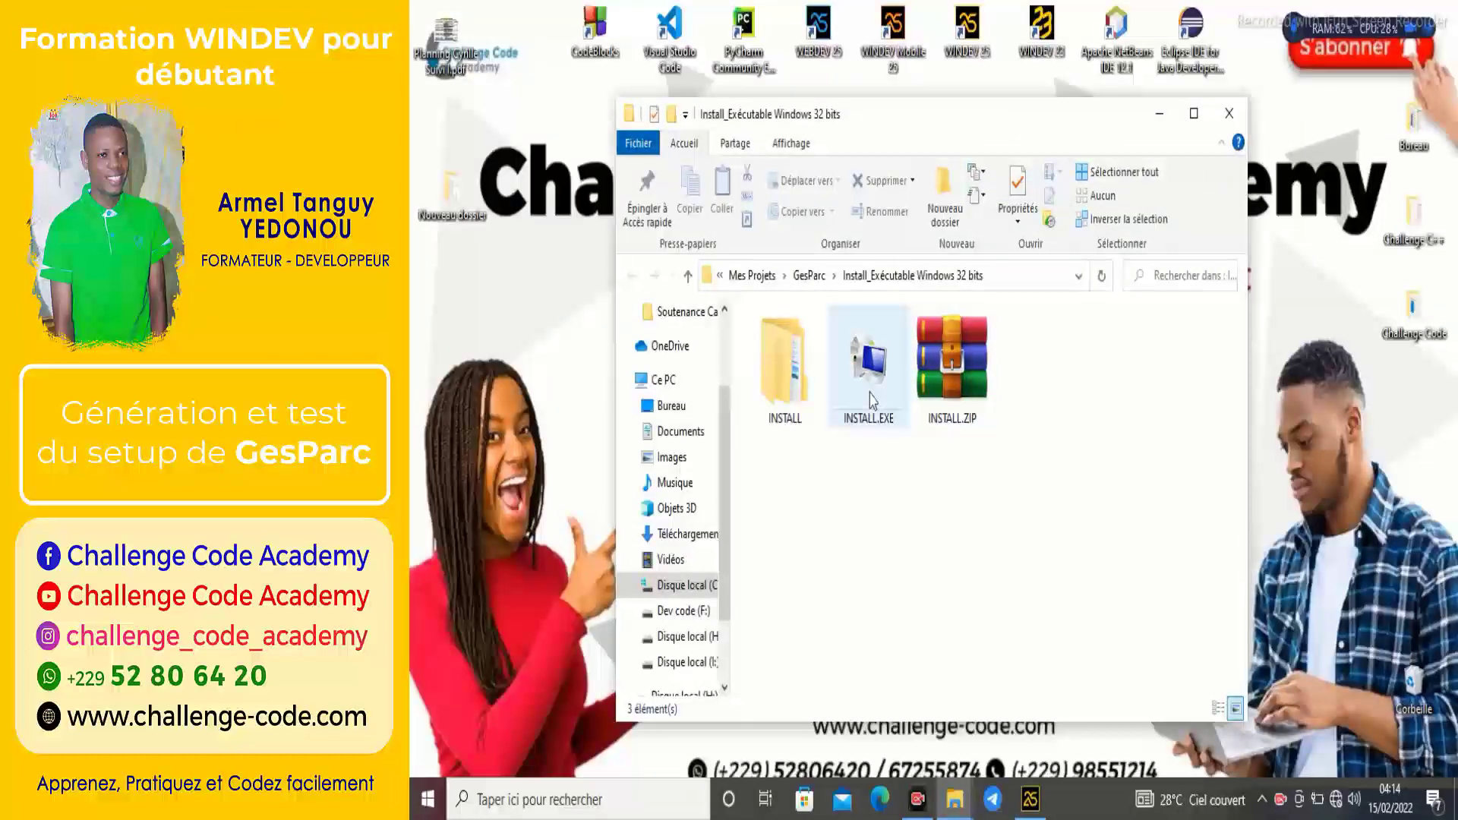
Run INSTALL.EXE with the Installation rapide option and close the finished installer.
double_click(868, 363)
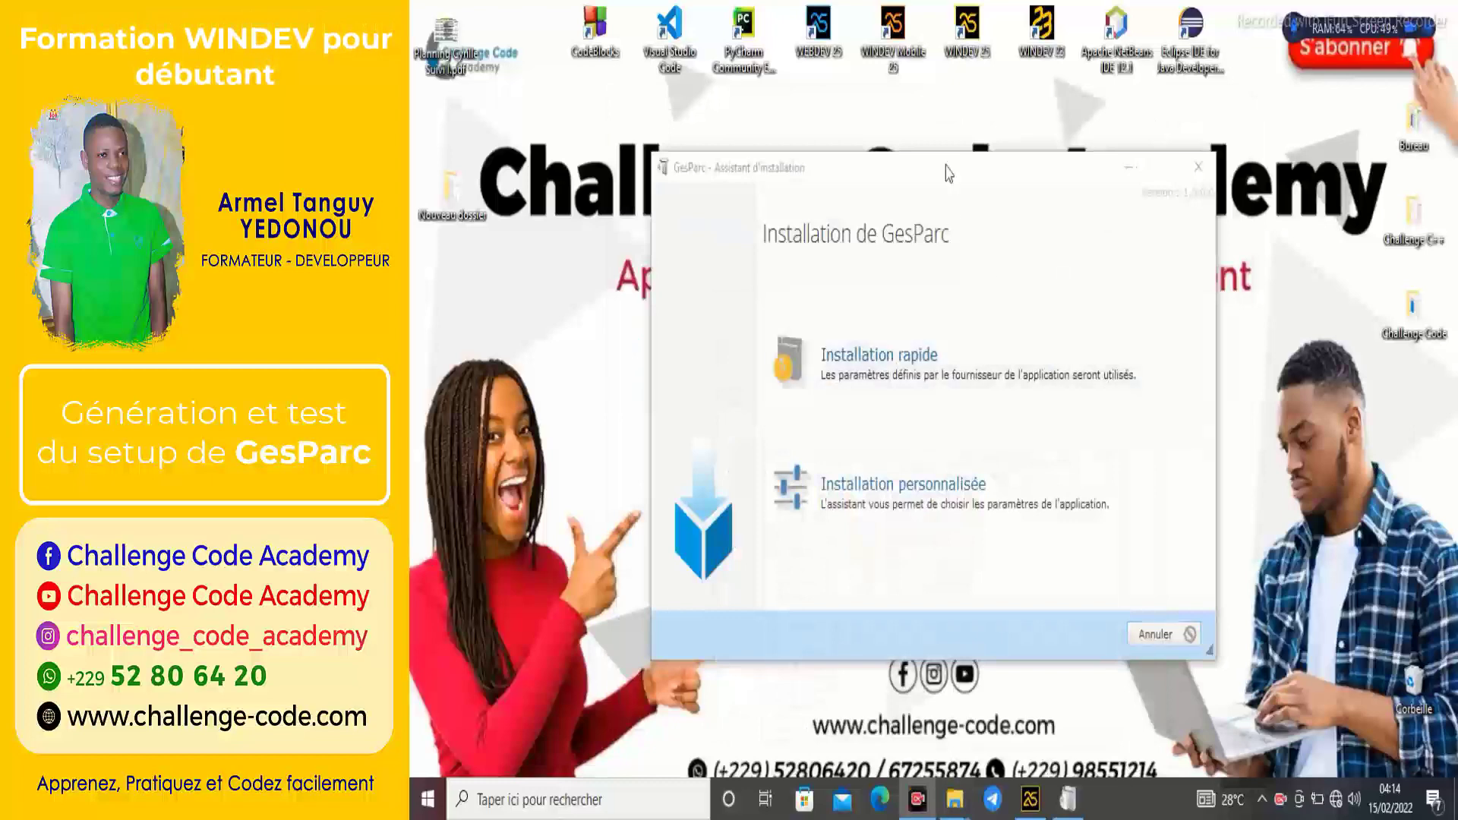
left_click_drag(947, 180, 950, 146)
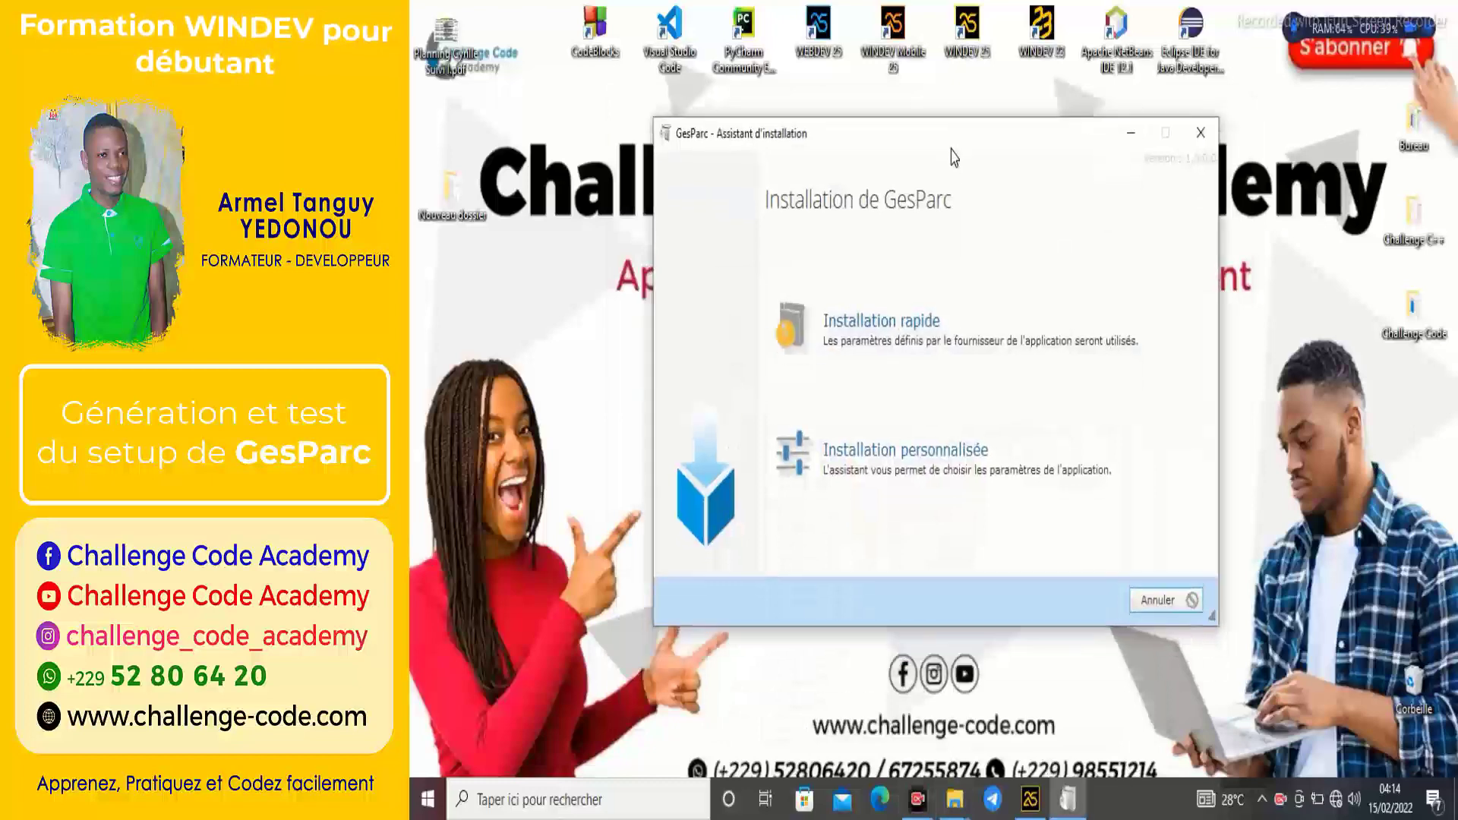
left_click(875, 378)
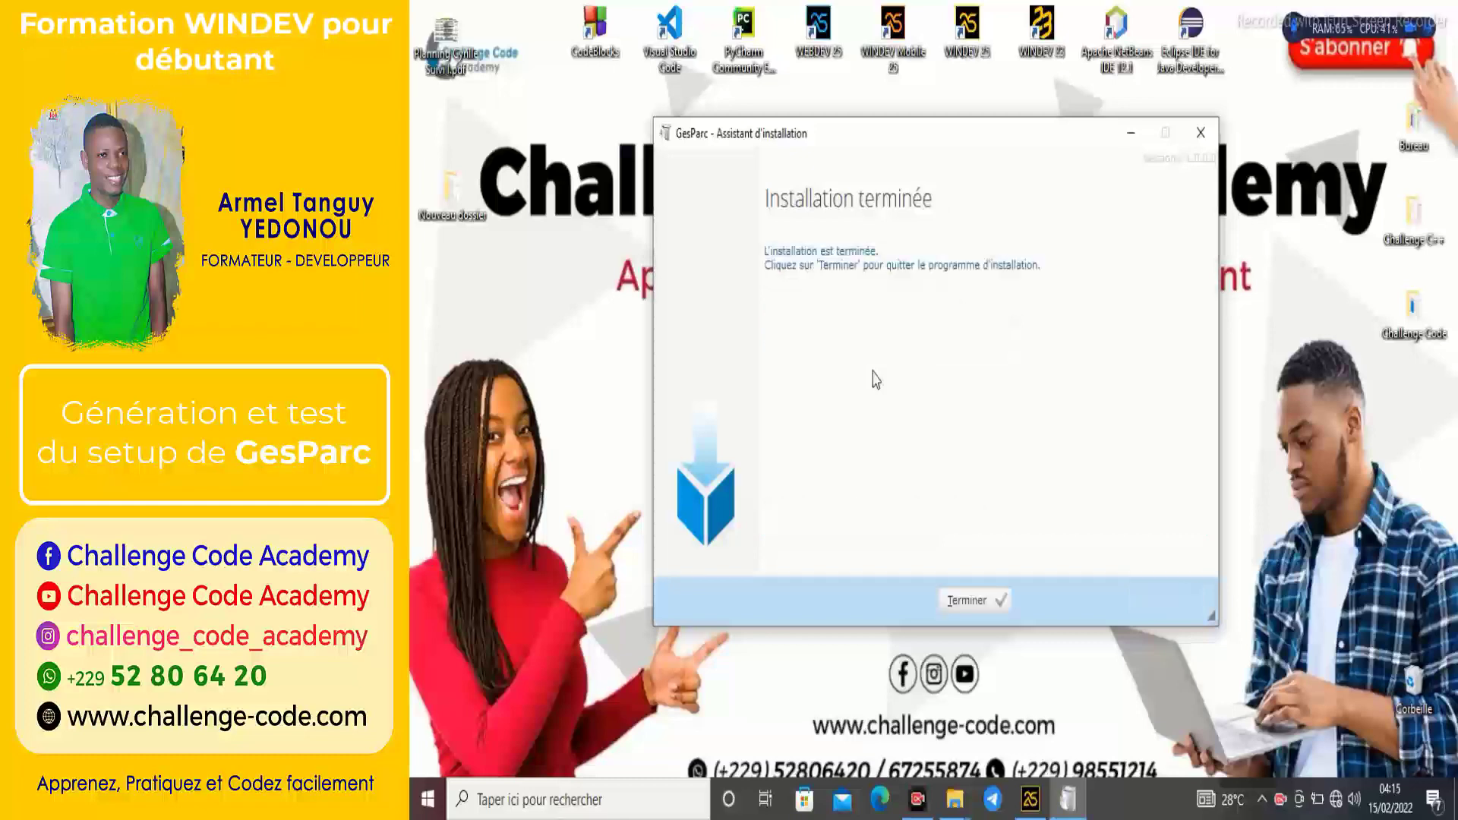
key("Return")
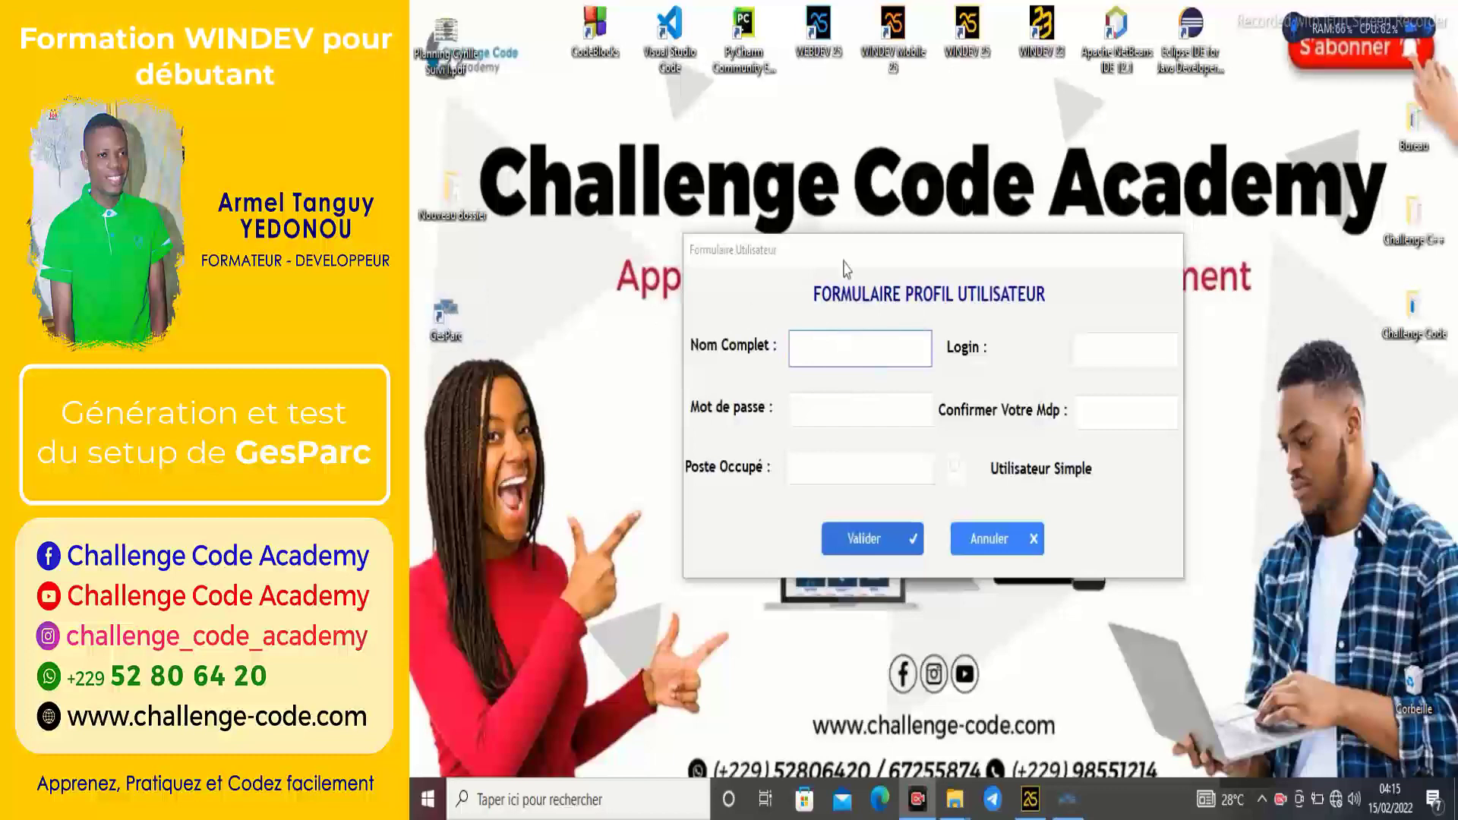
Create an administrator profile with full name, login, password and job title Concepteur, then save it.
left_click_drag(925, 262, 905, 251)
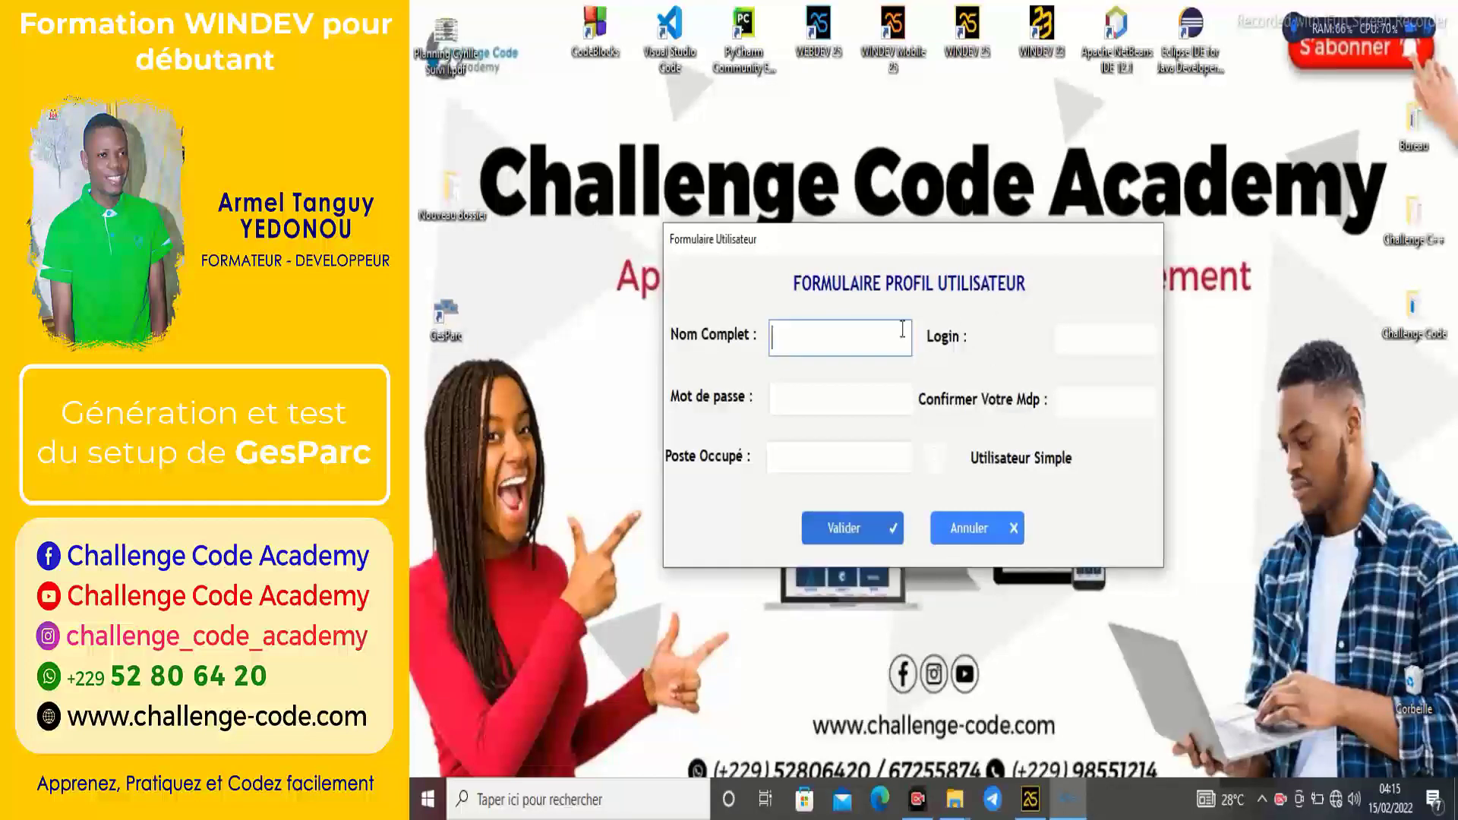
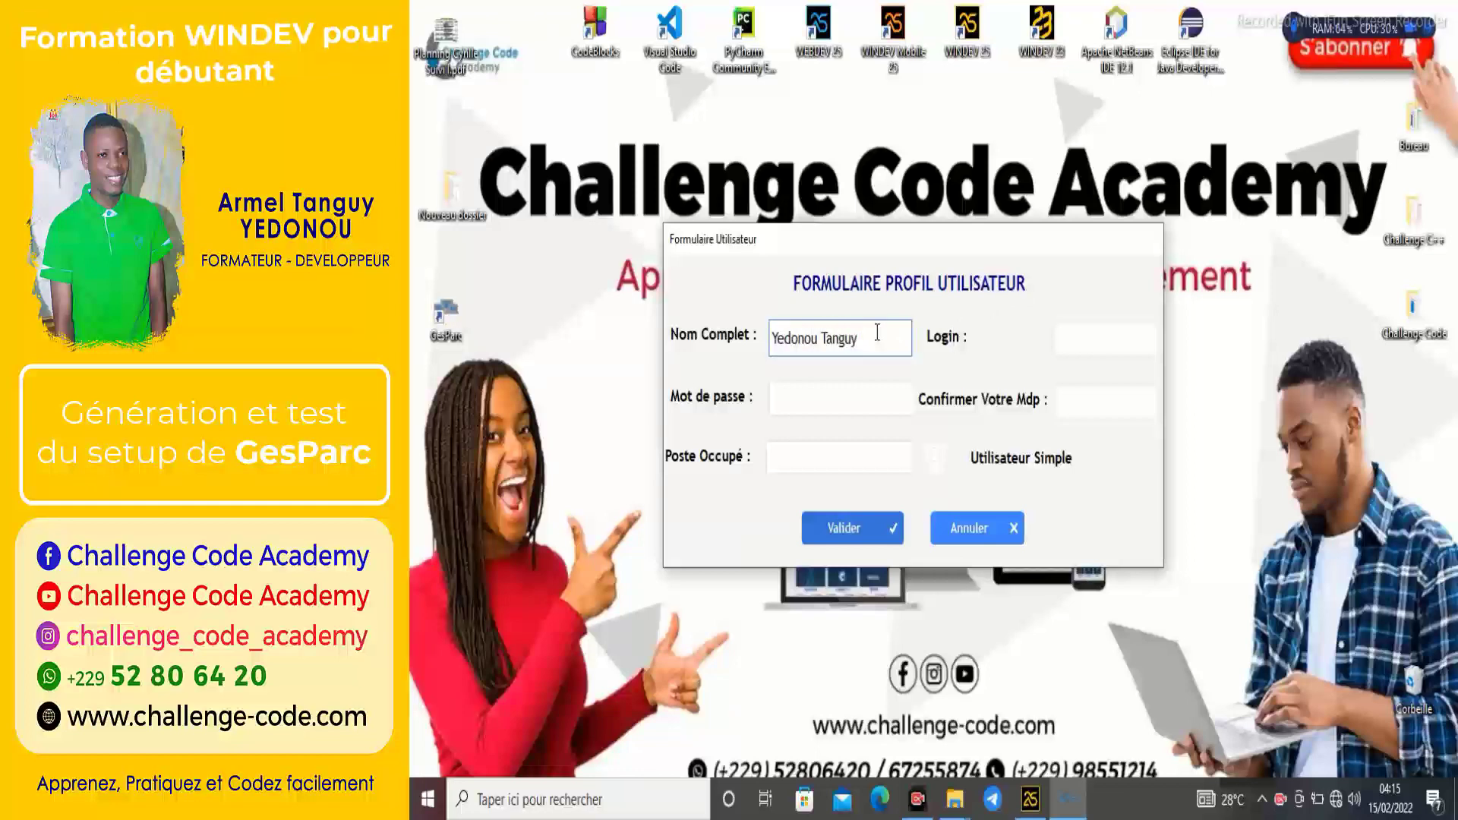
key("Tab")
type("R")
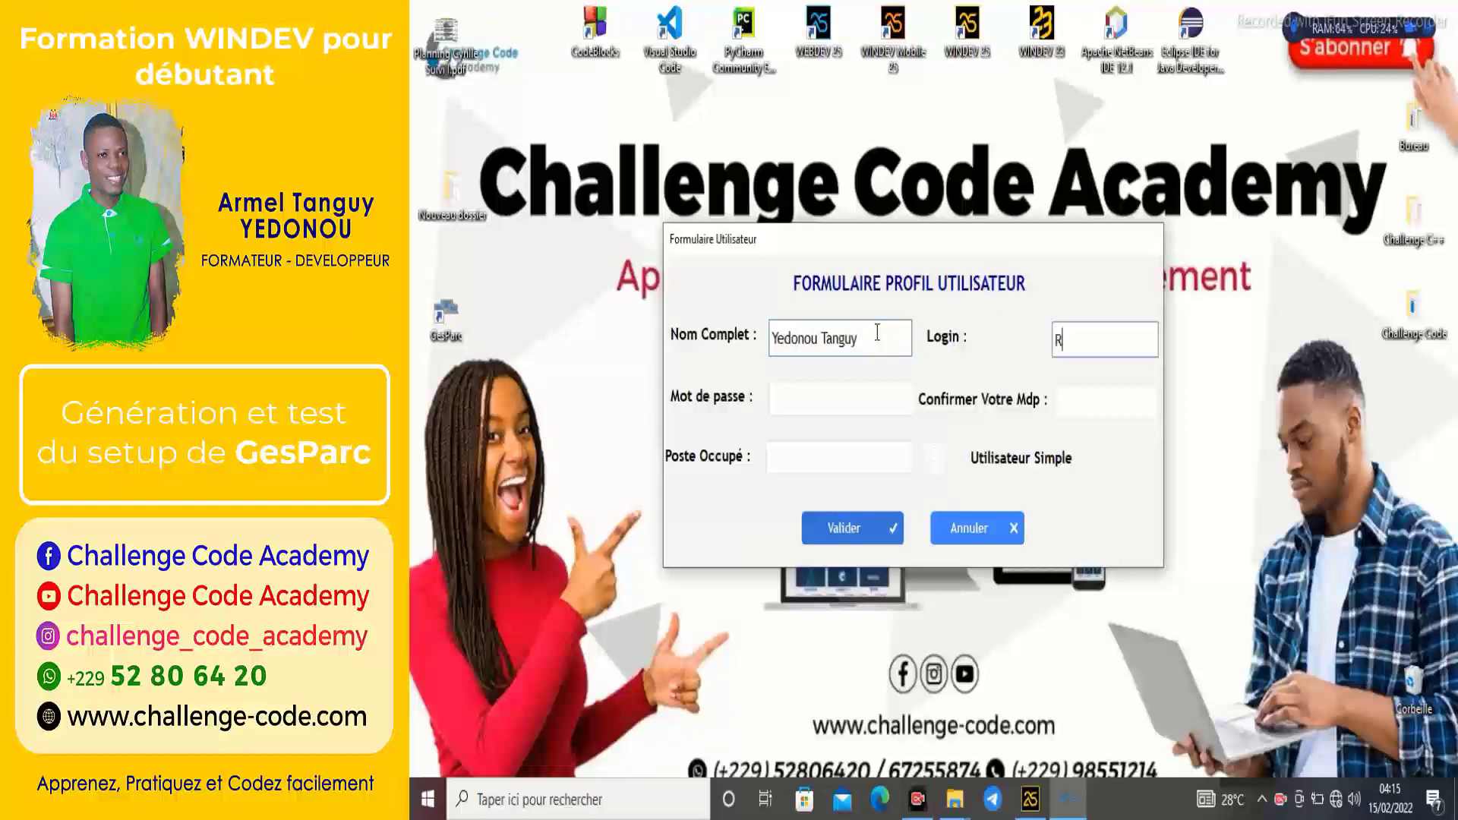
type("OOT")
left_click(817, 398)
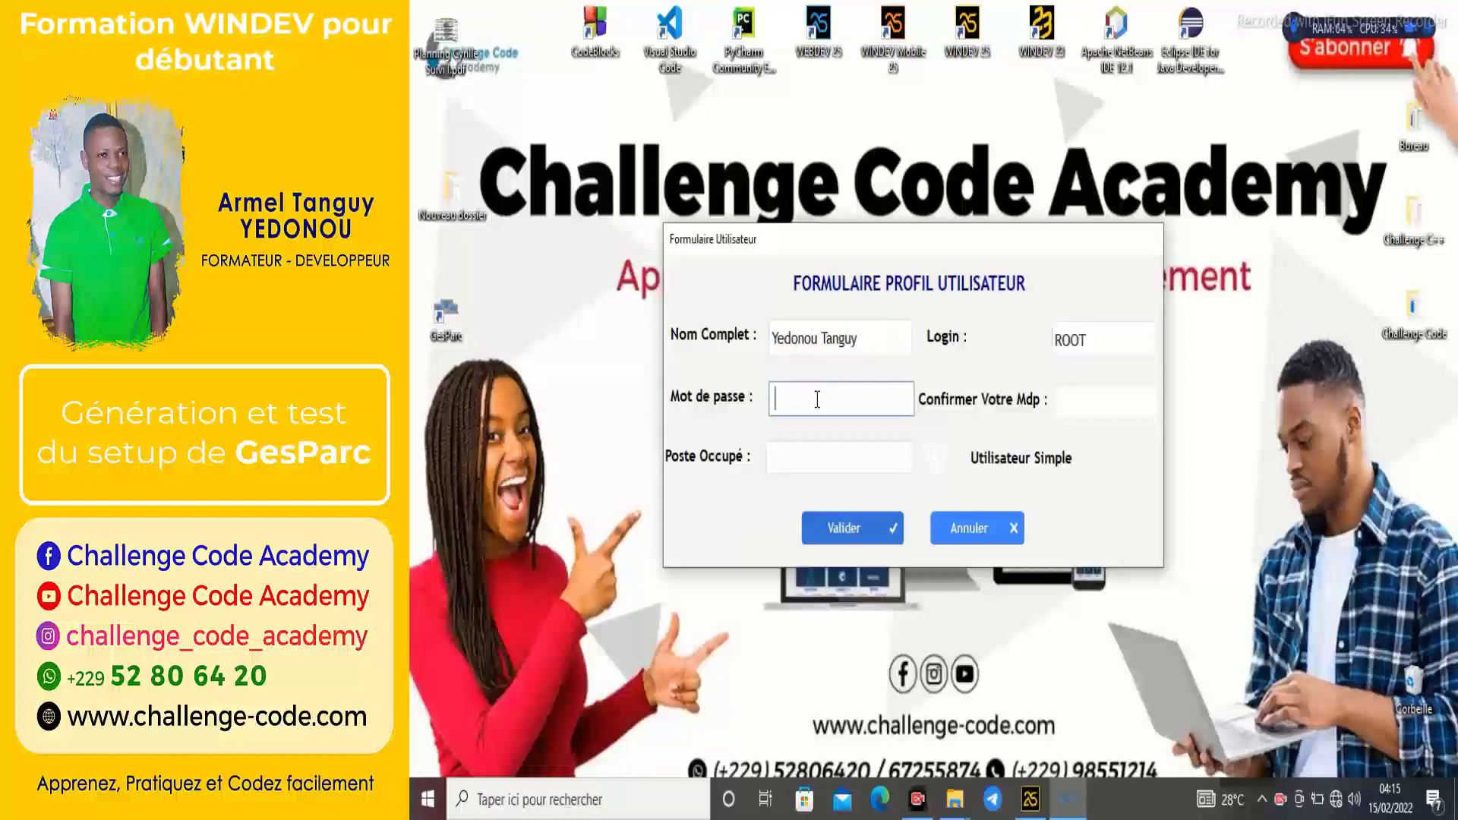
type("12345678")
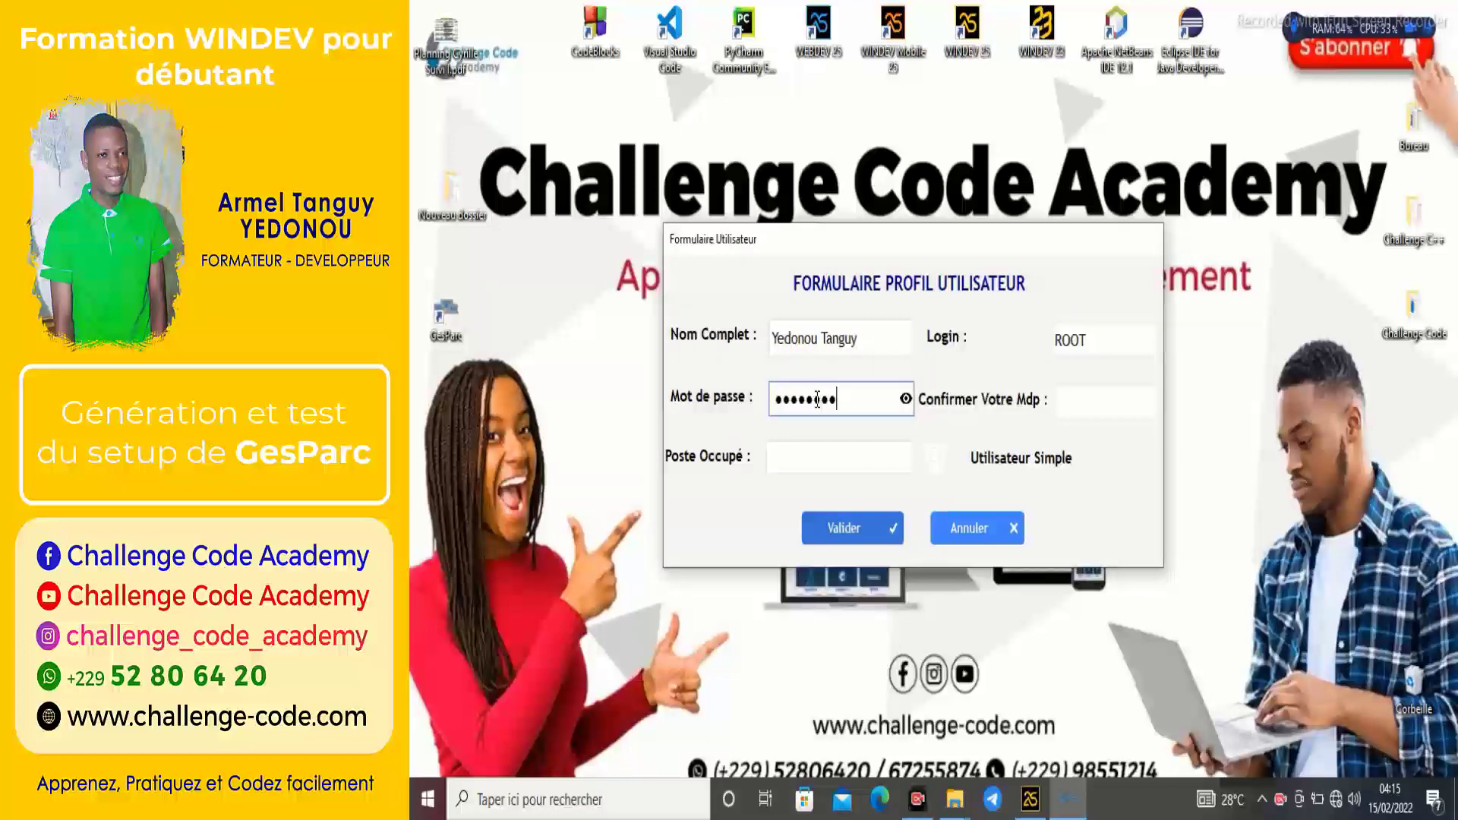
type("1234")
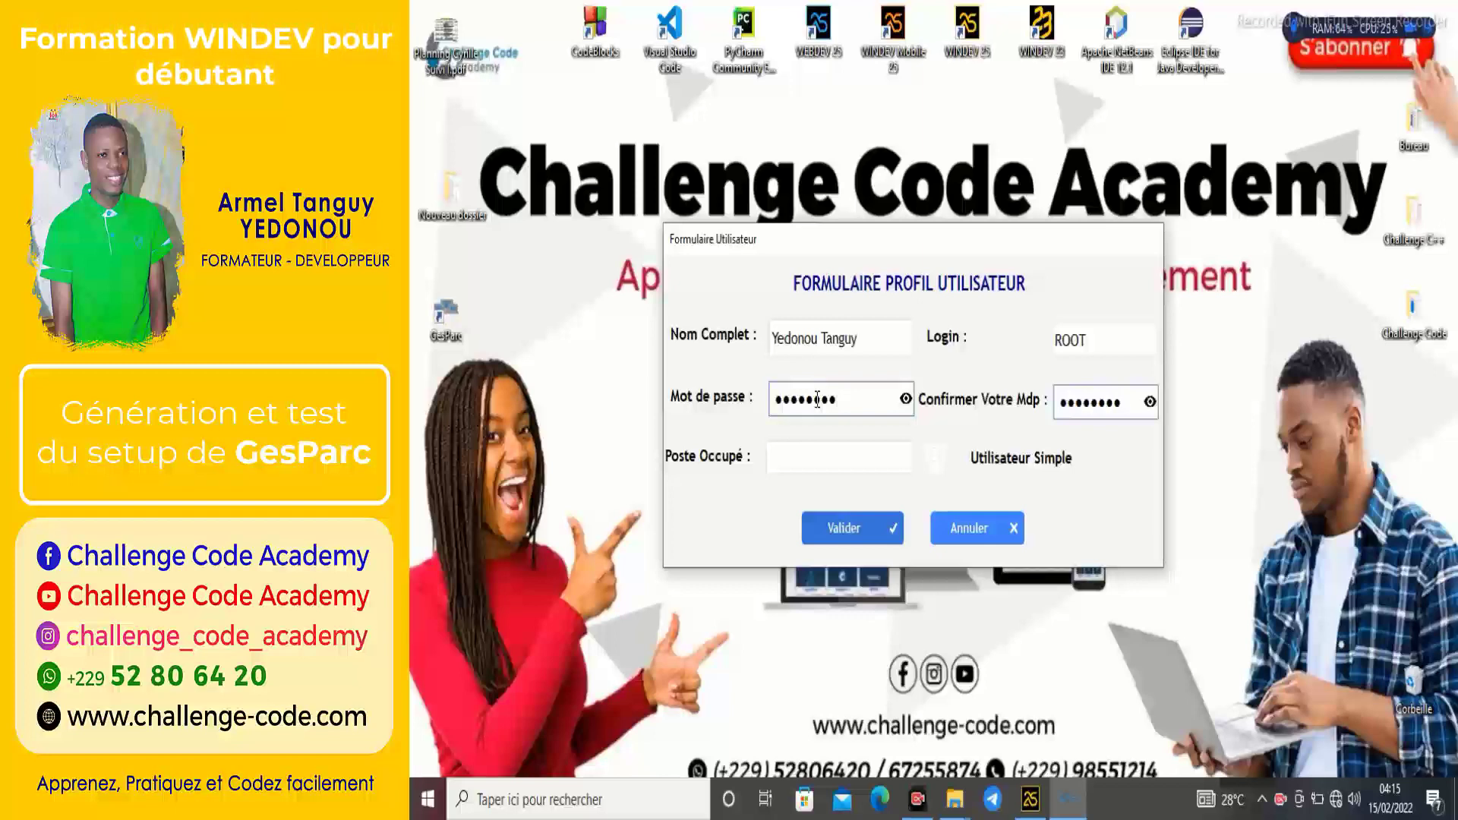
key("Tab")
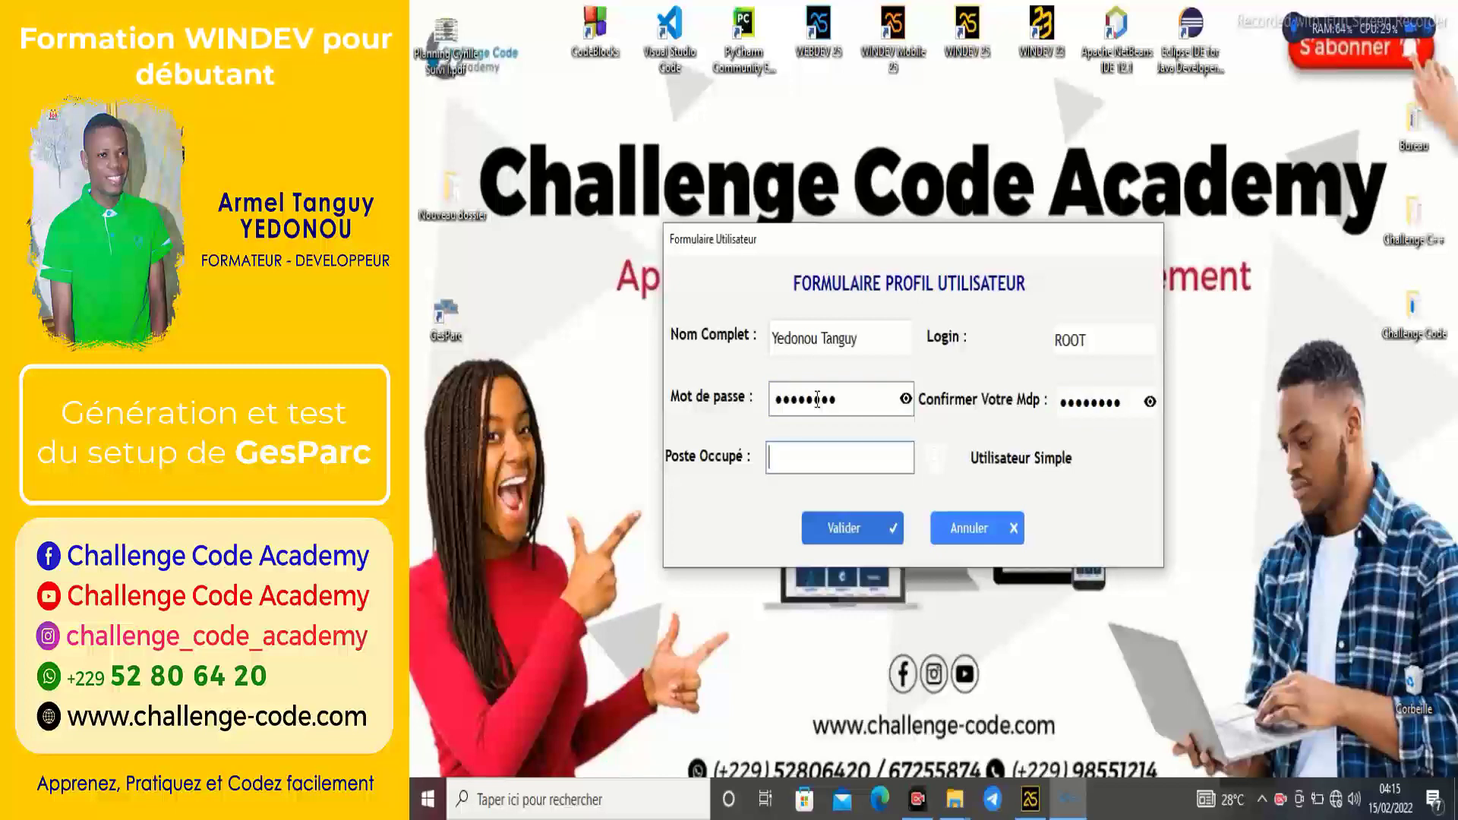
type("Concepteur")
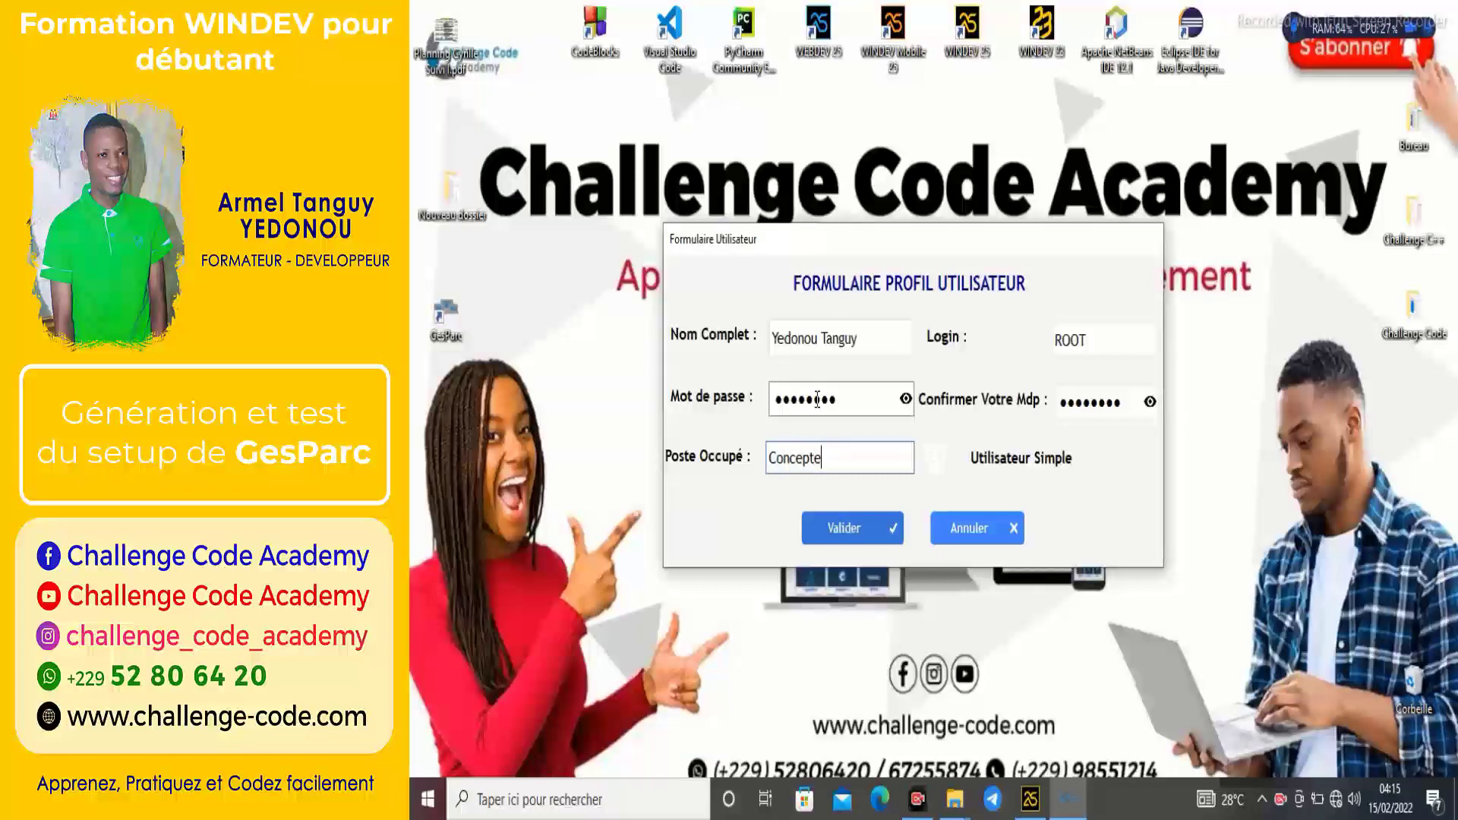
left_click(935, 455)
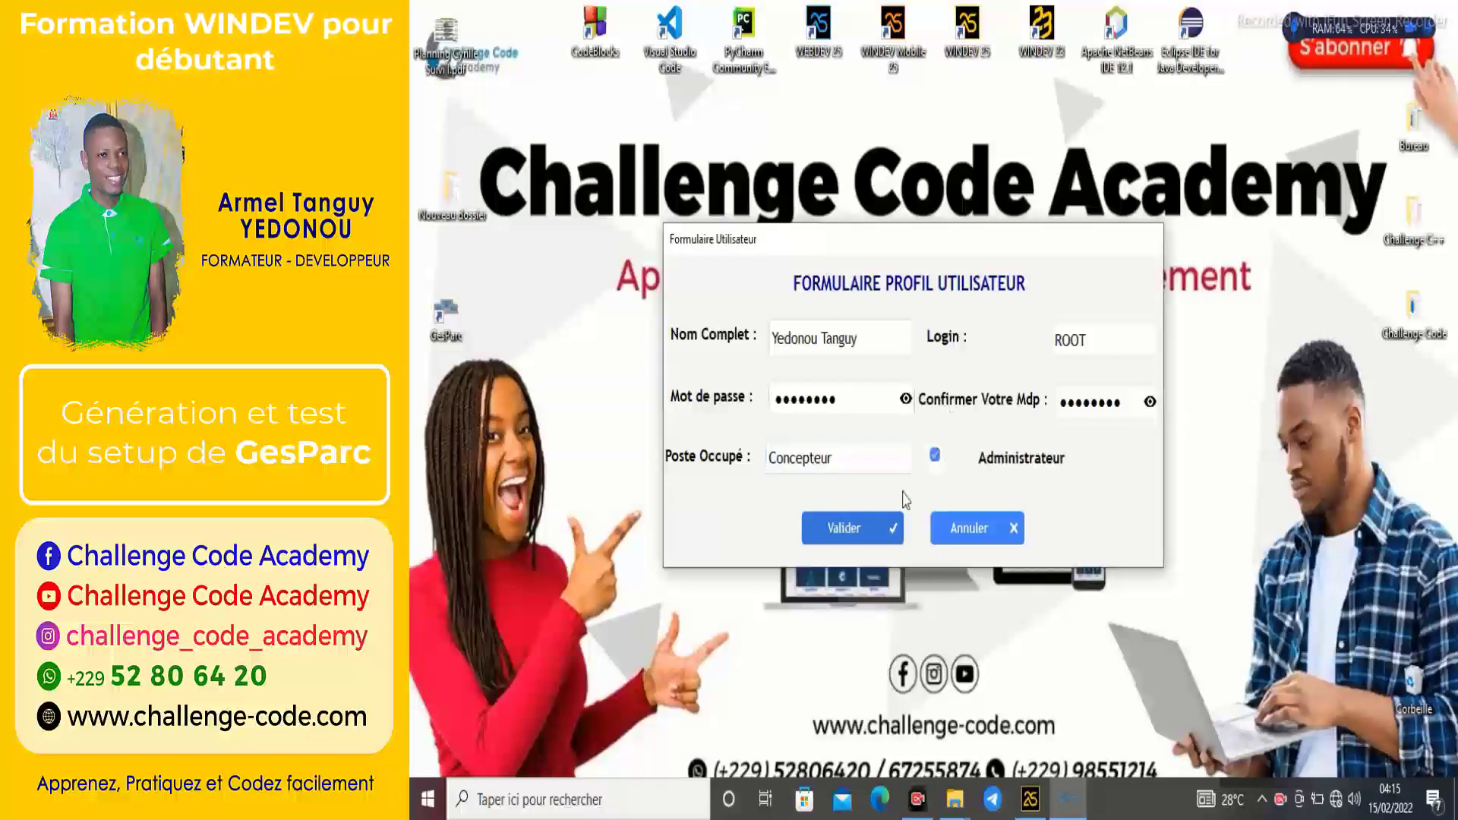
left_click(852, 529)
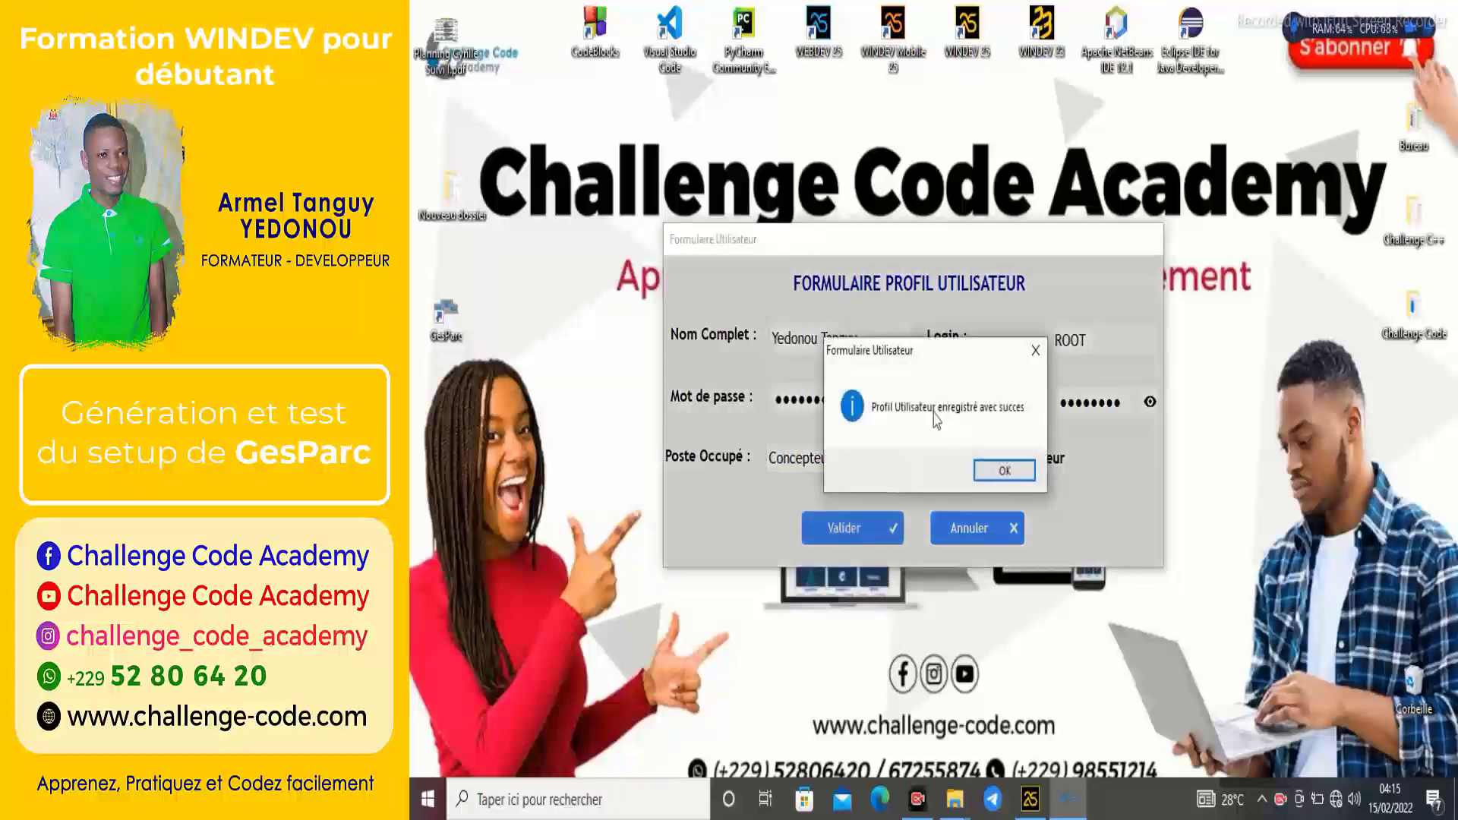
left_click(1006, 472)
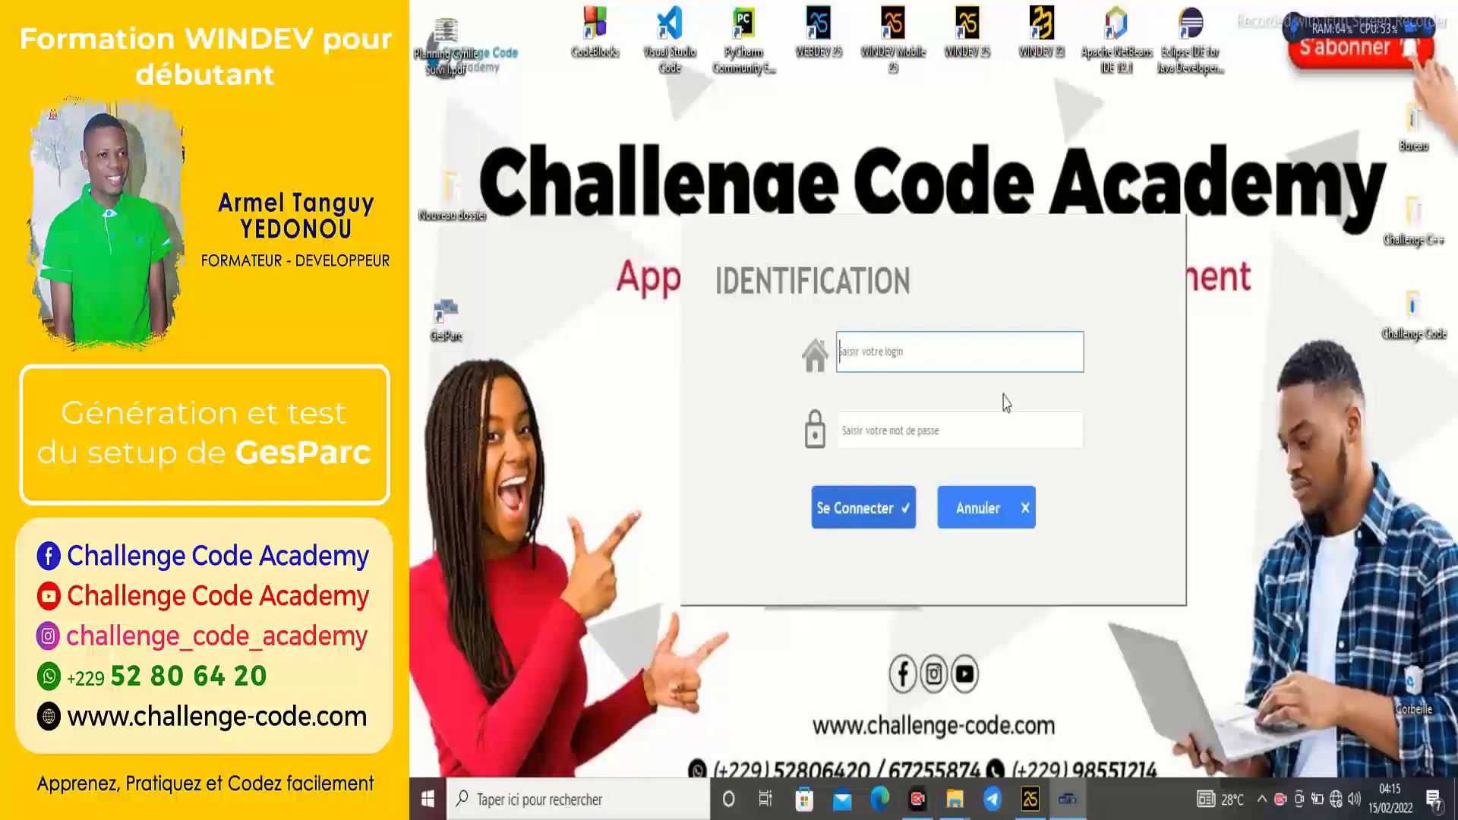
Sign in with the new account's login and password, then open the network segments window.
type("ROOT")
key("Tab")
type("root")
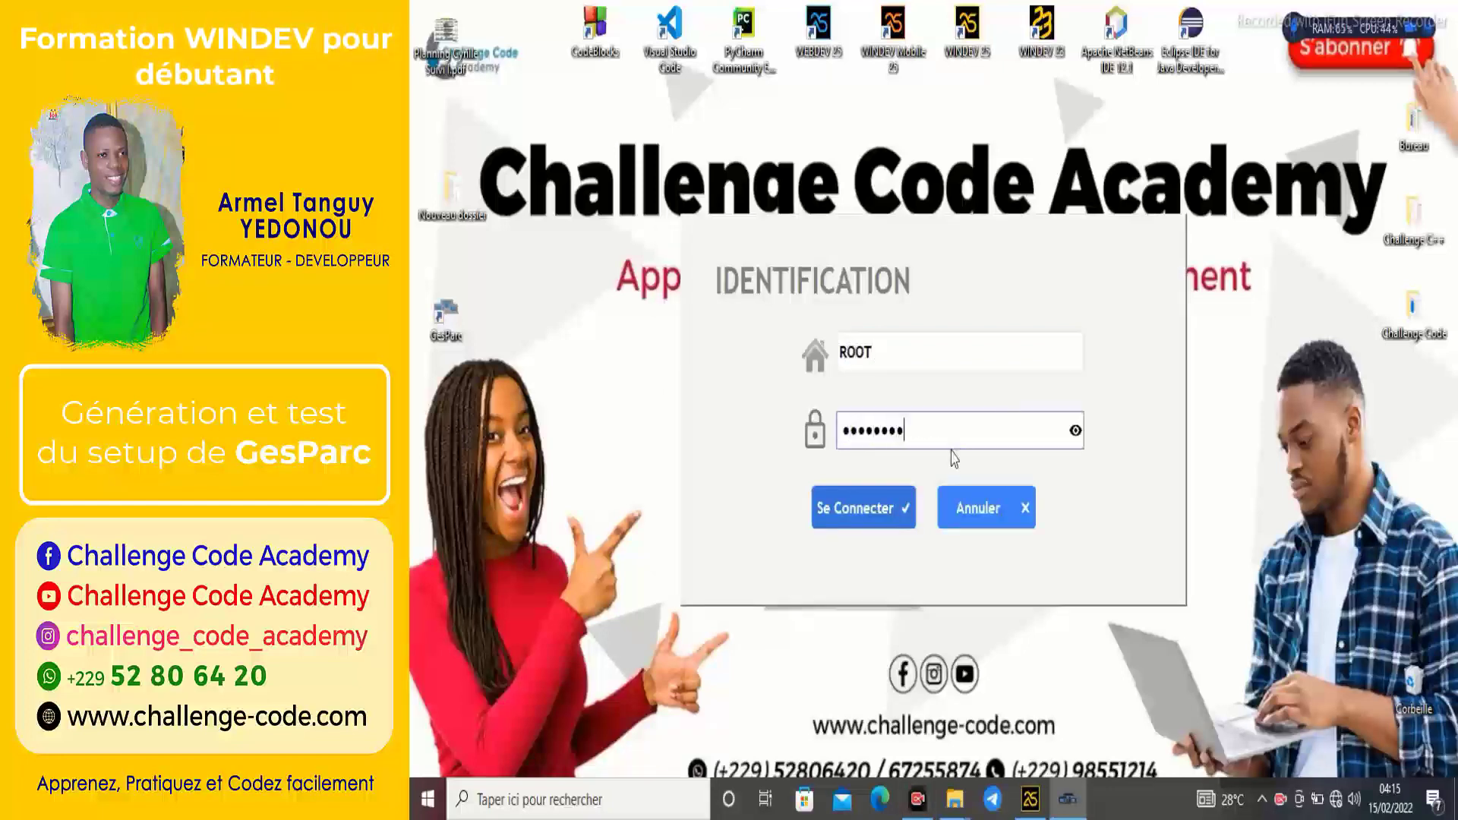
left_click(896, 510)
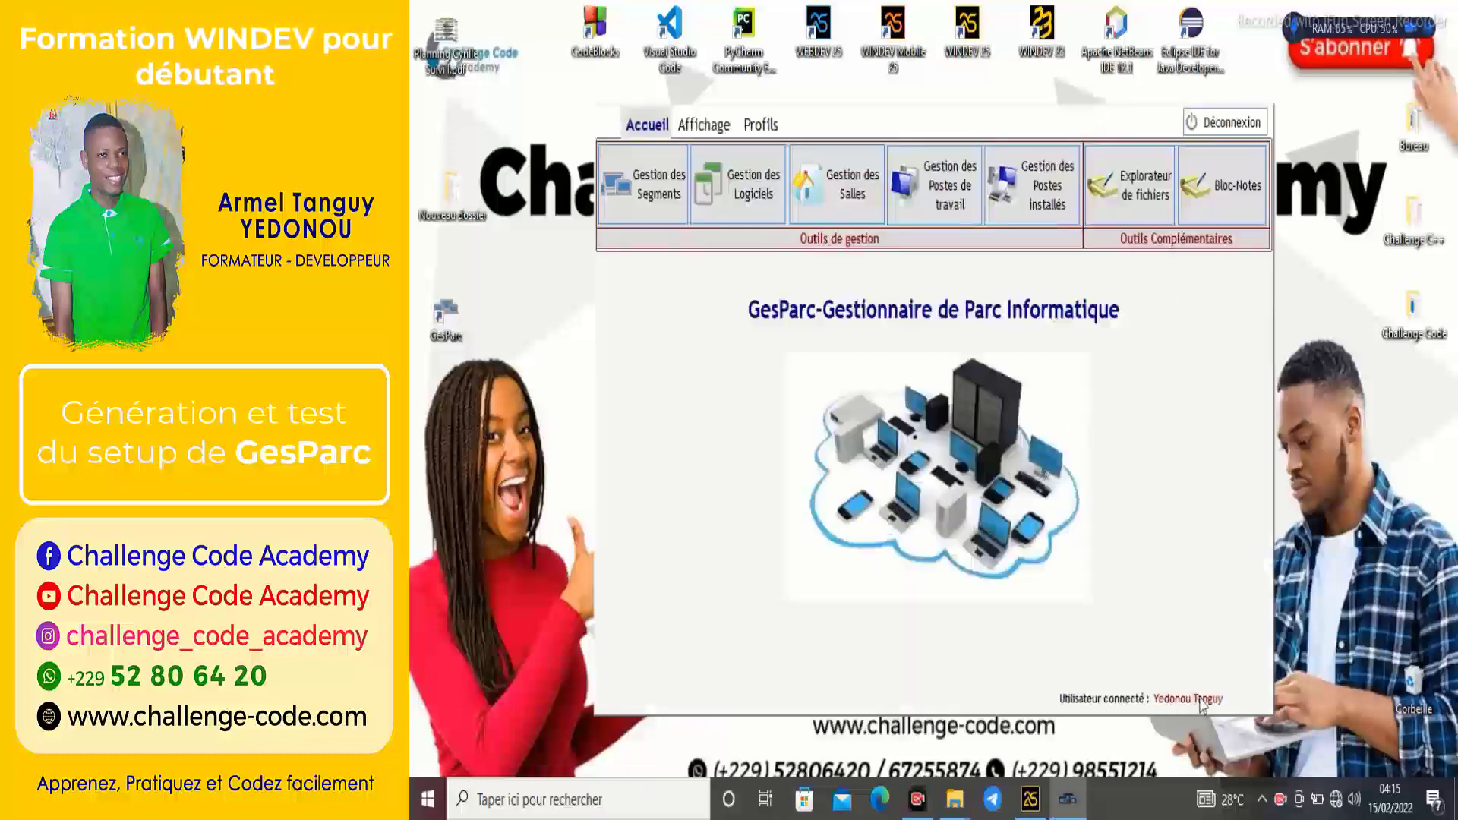
left_click_drag(890, 130, 893, 127)
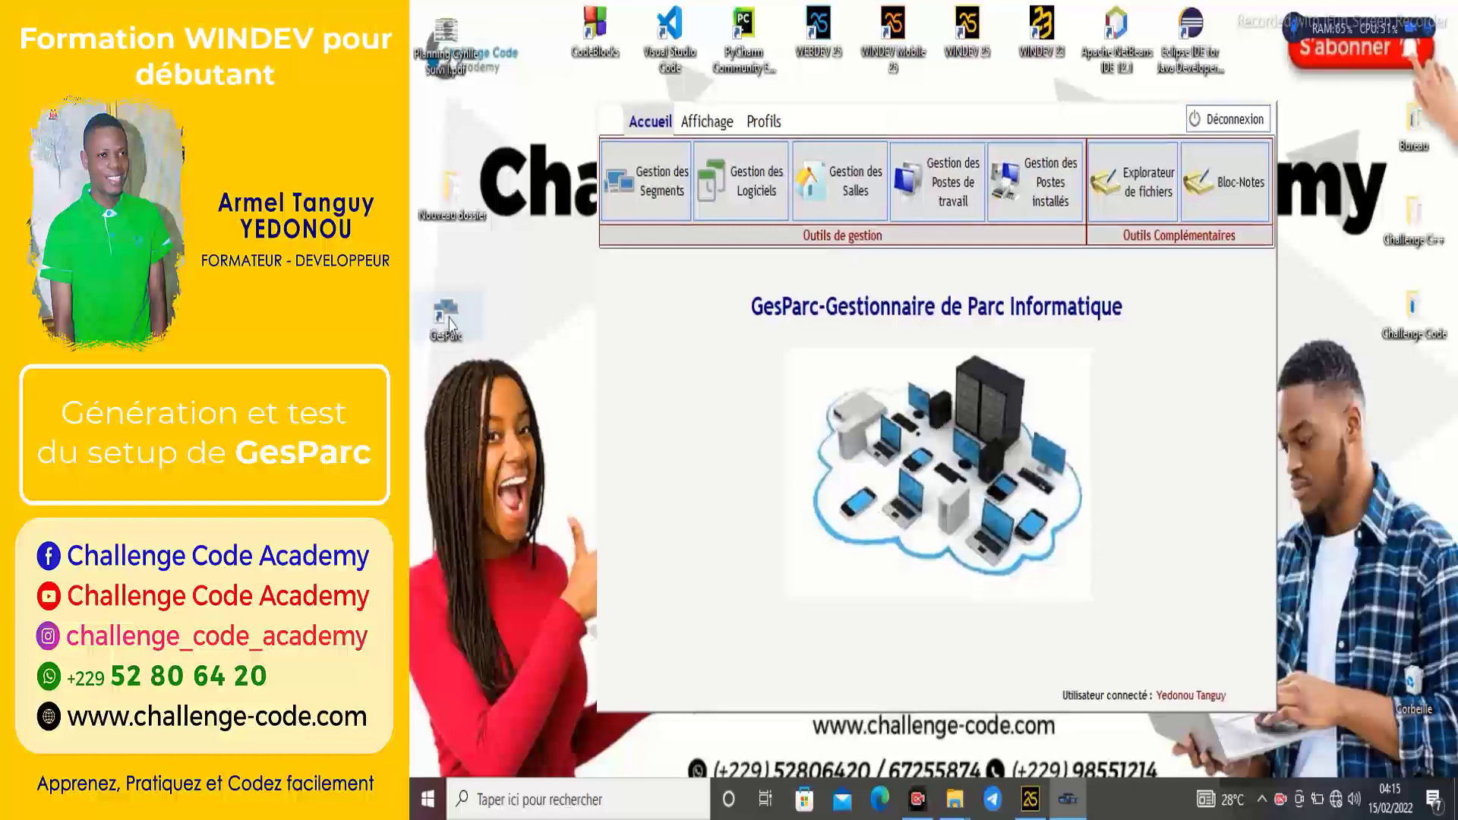
left_click(648, 183)
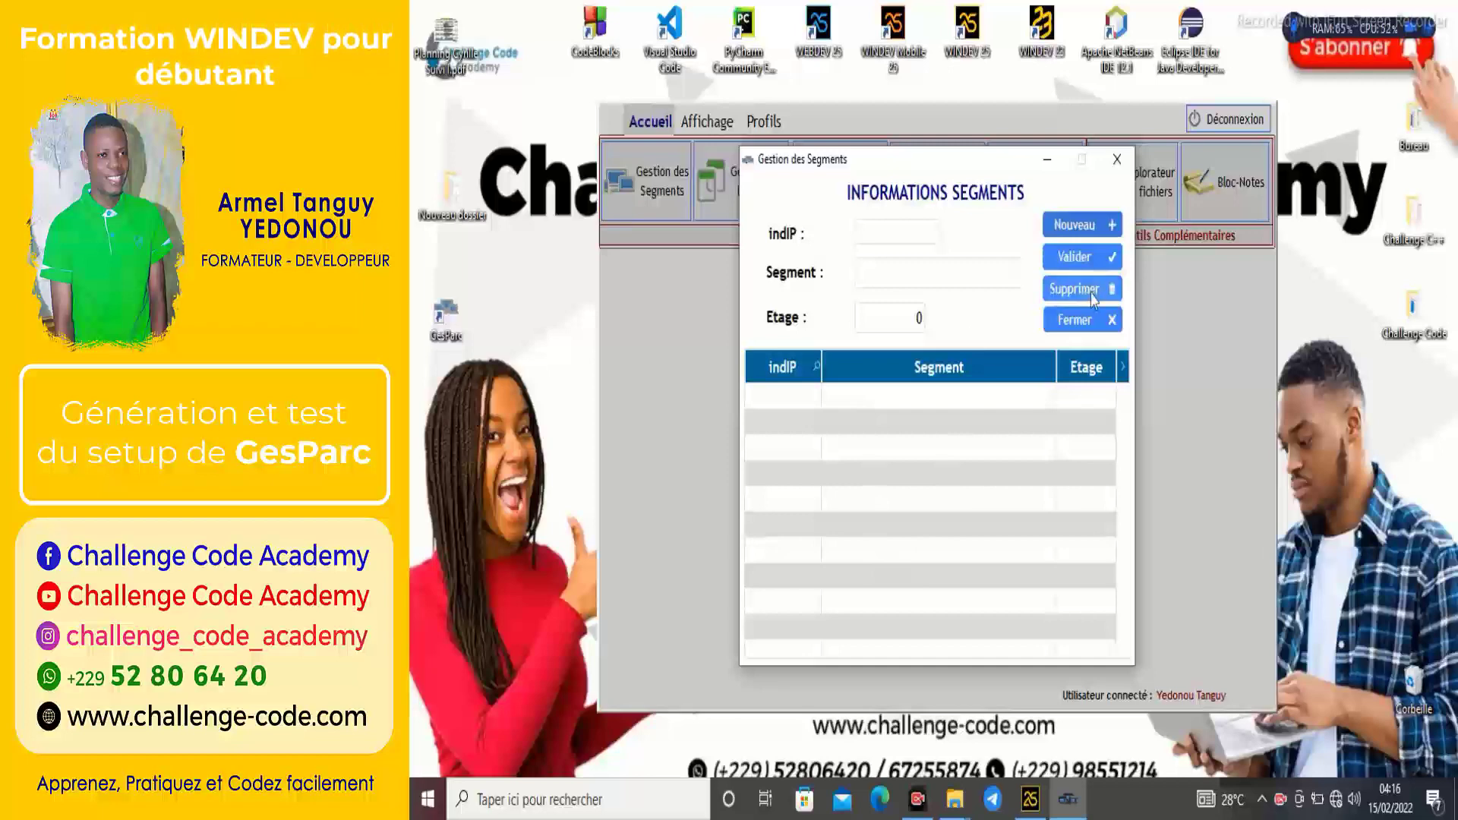
Close the segments window, check the Gestion des Logiciels window, then reopen Gestion des Segments.
left_click(1078, 319)
left_click(755, 196)
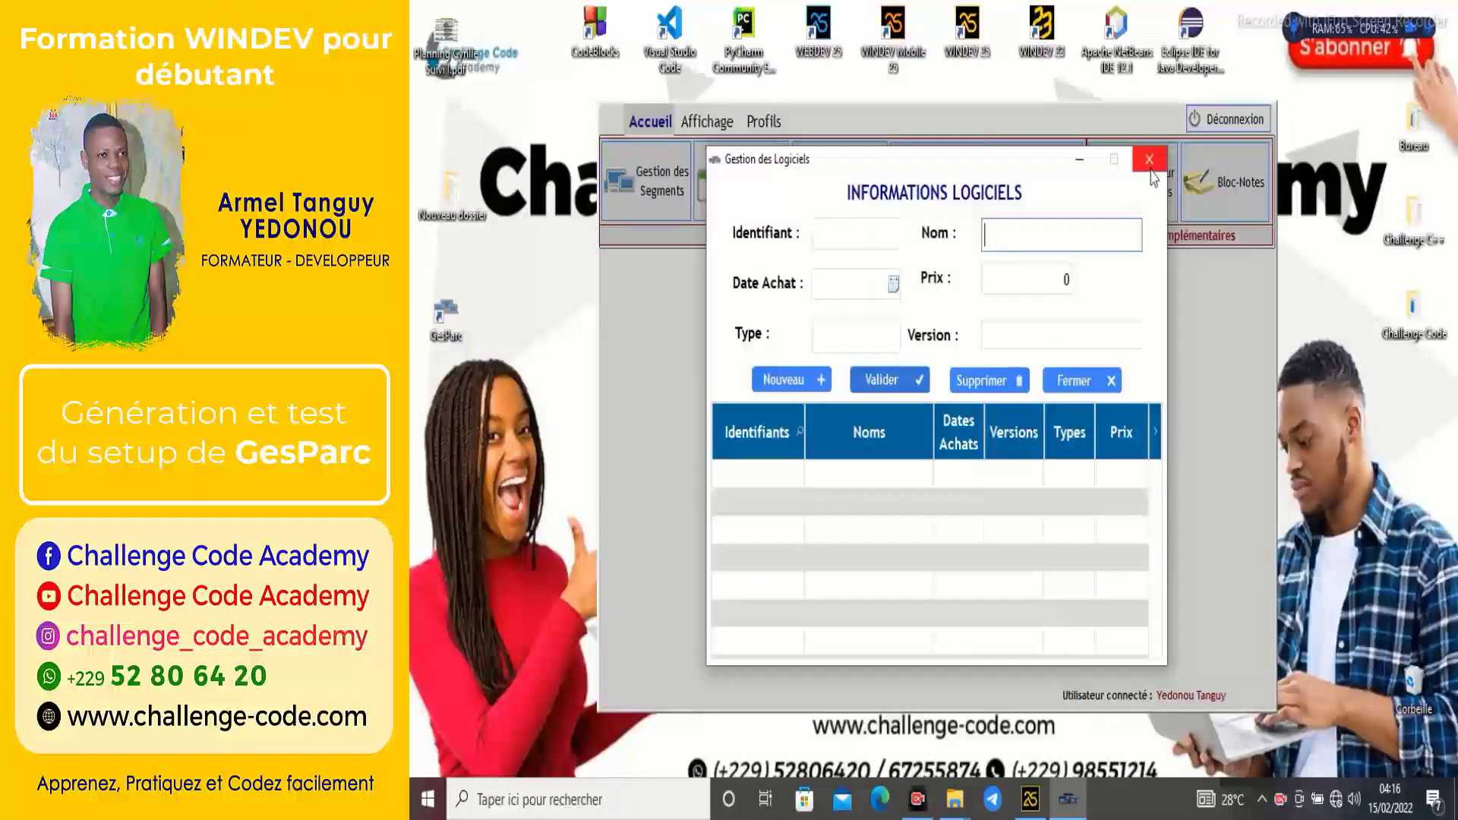
left_click(1149, 158)
left_click(684, 199)
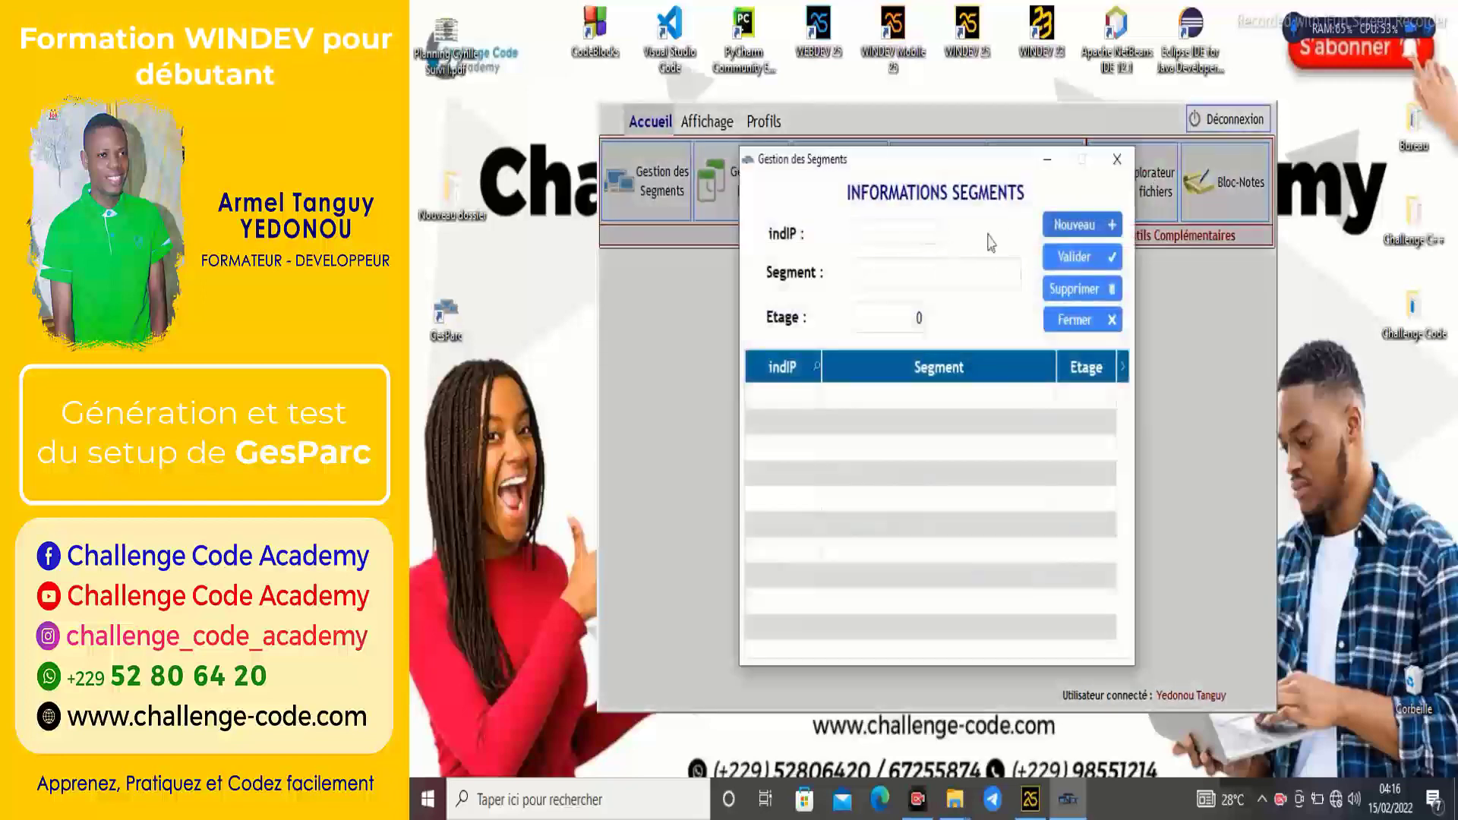
Save segment 192.168.5 named 'Segment I' on floor 1 and close the window.
left_click(916, 229)
type("192.")
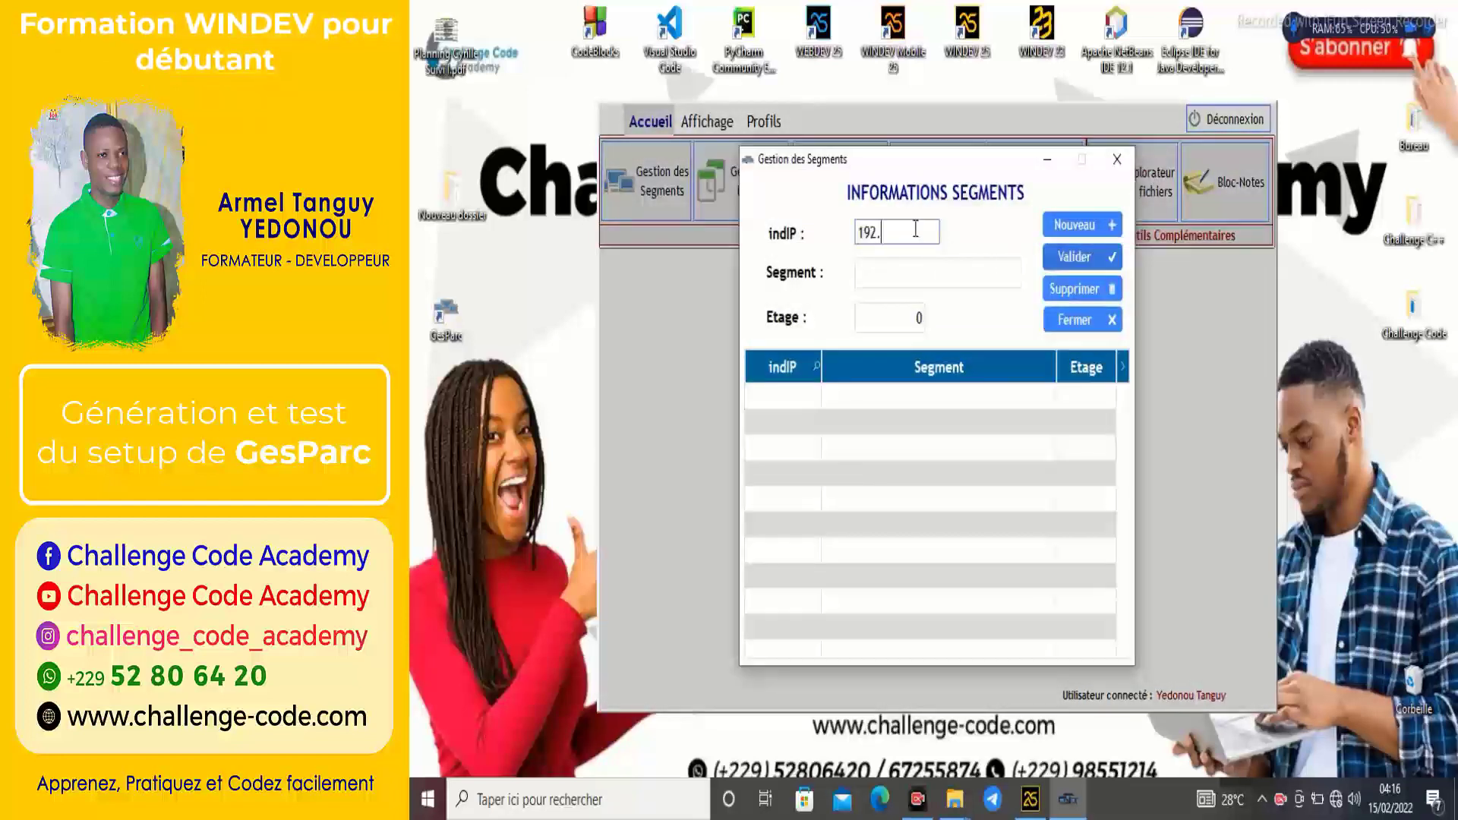
type("168.5")
left_click(907, 275)
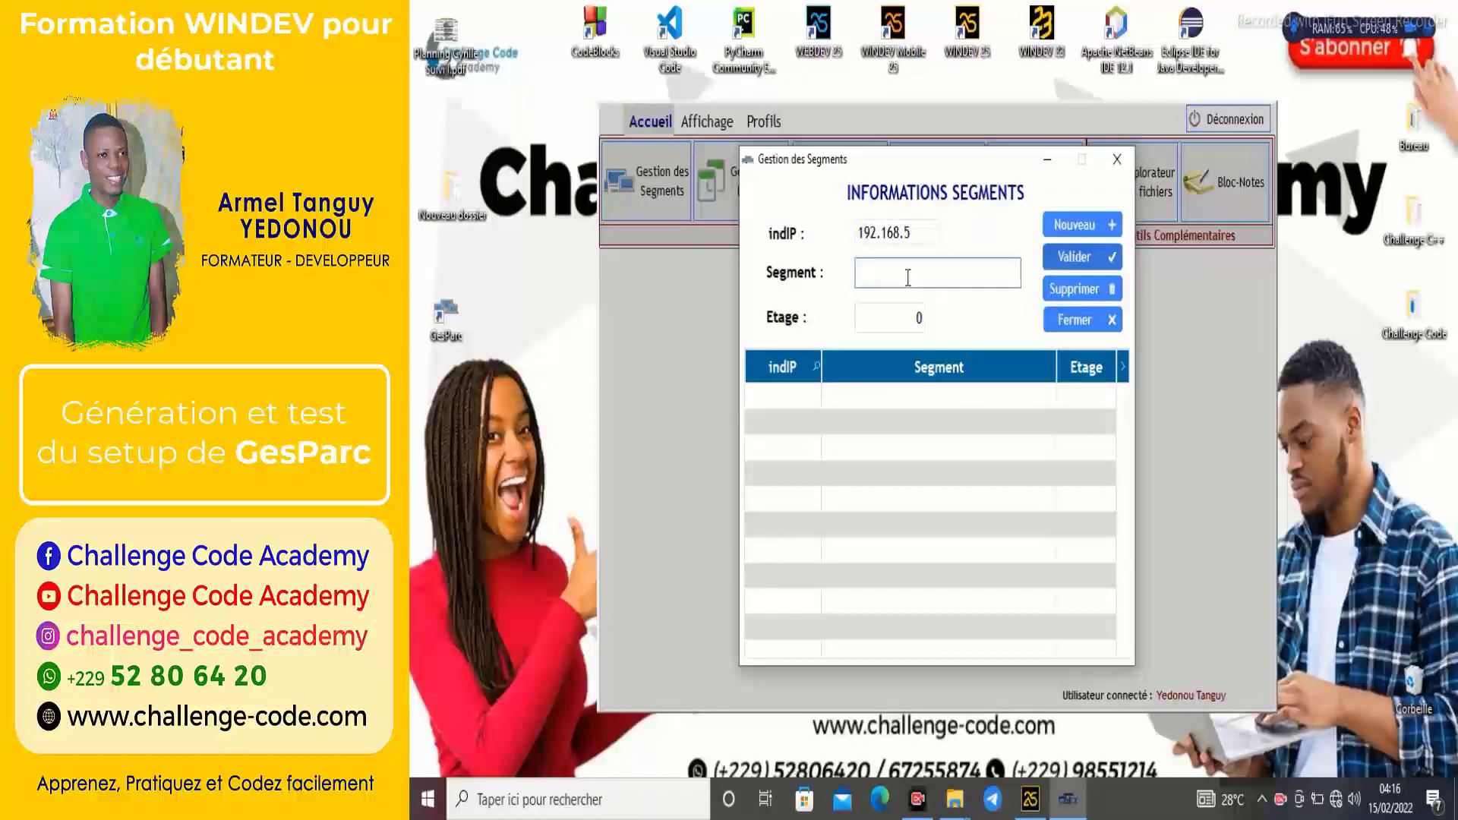
type("Segment 1")
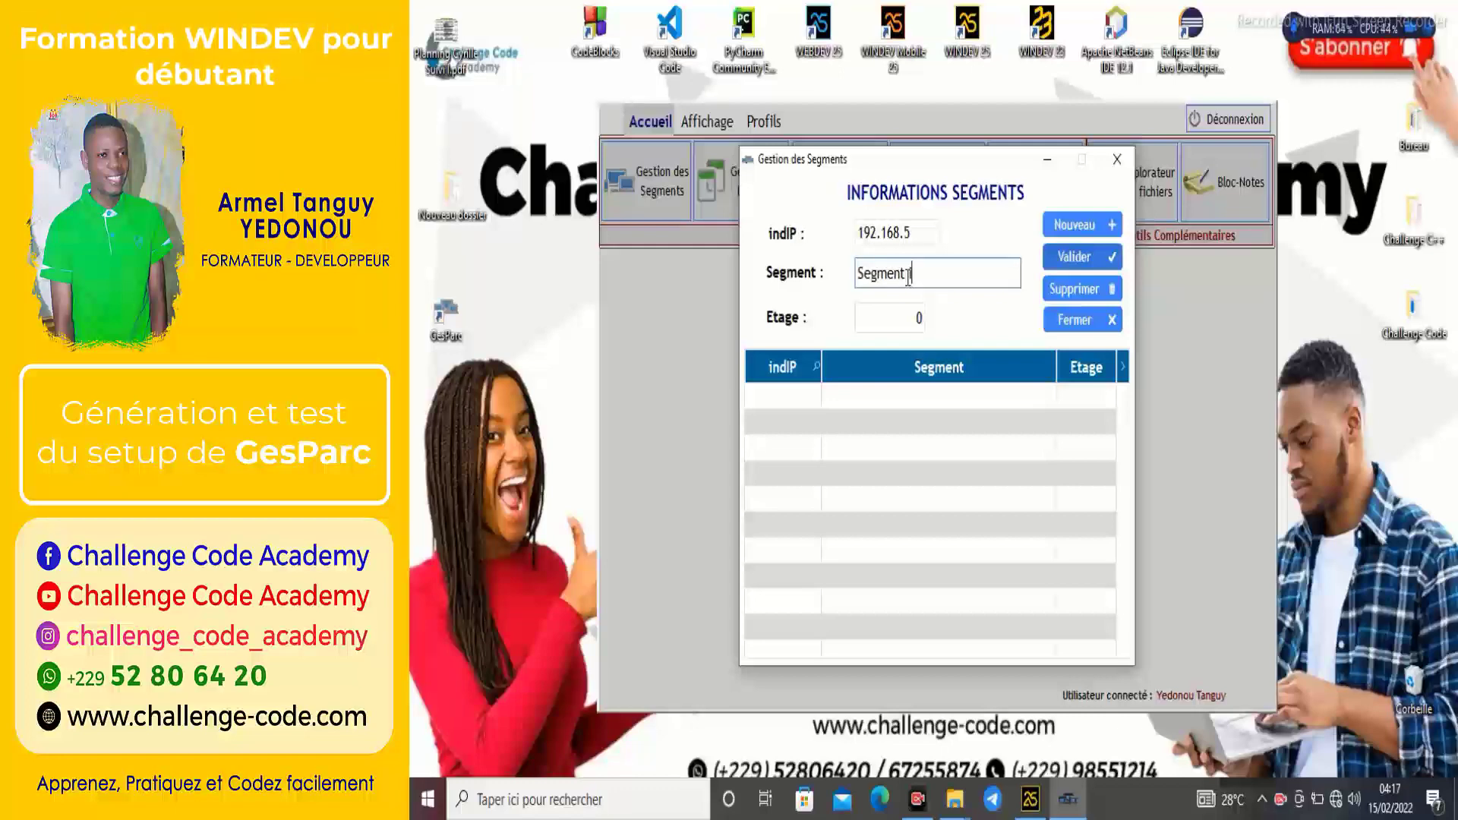
left_click(901, 311)
type("1")
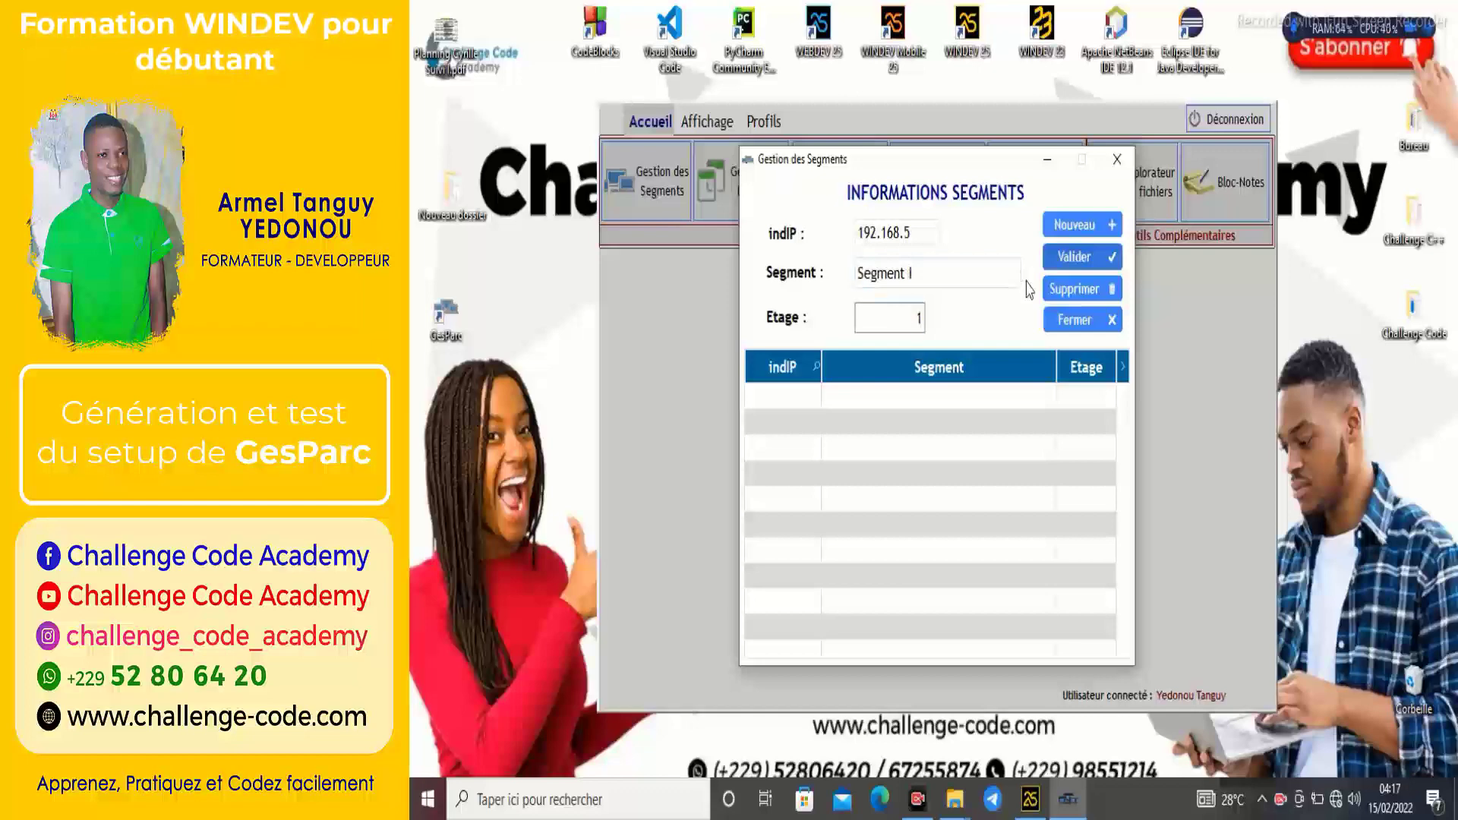
left_click(1067, 262)
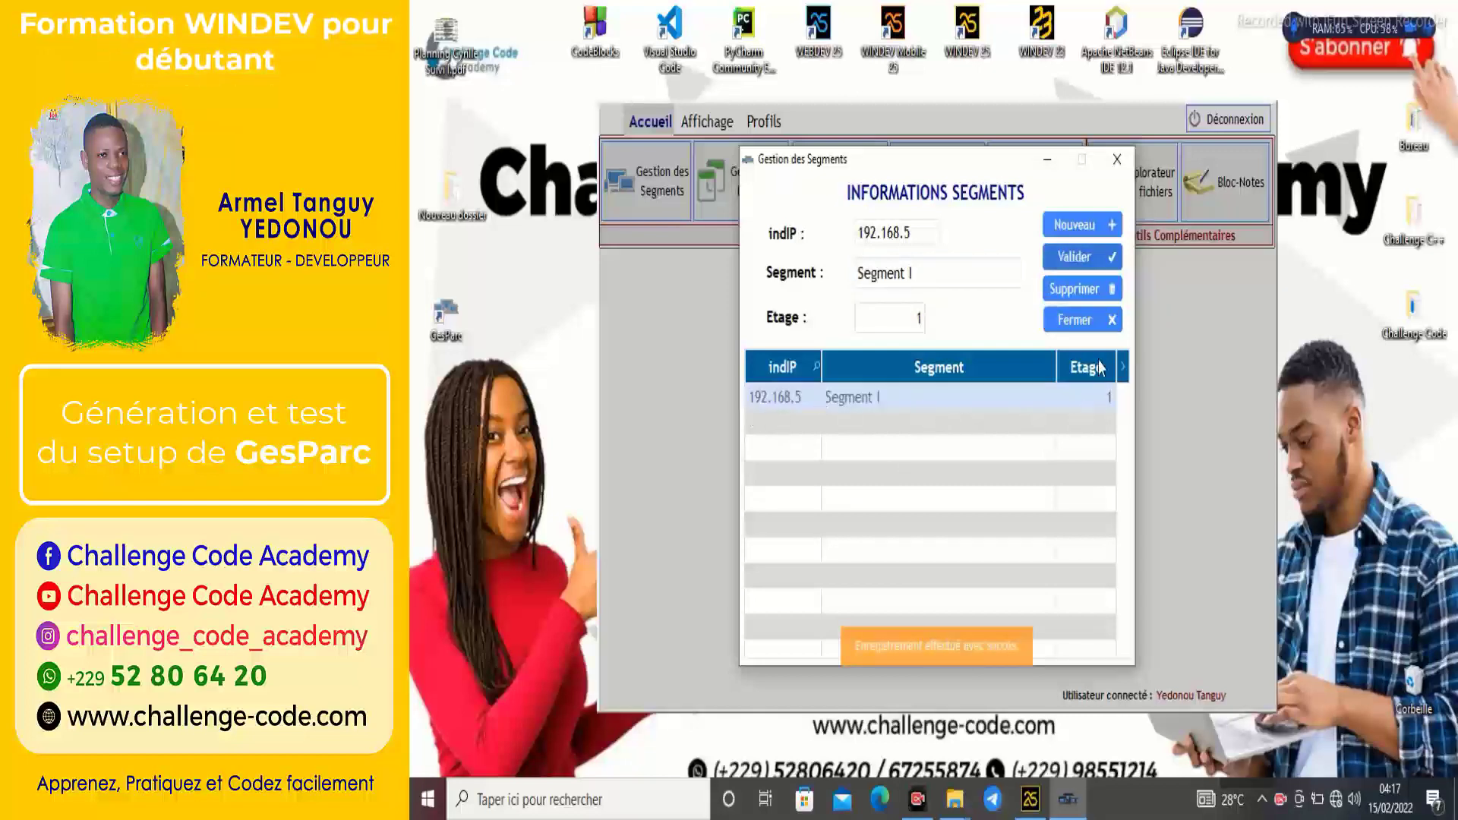
left_click(1090, 323)
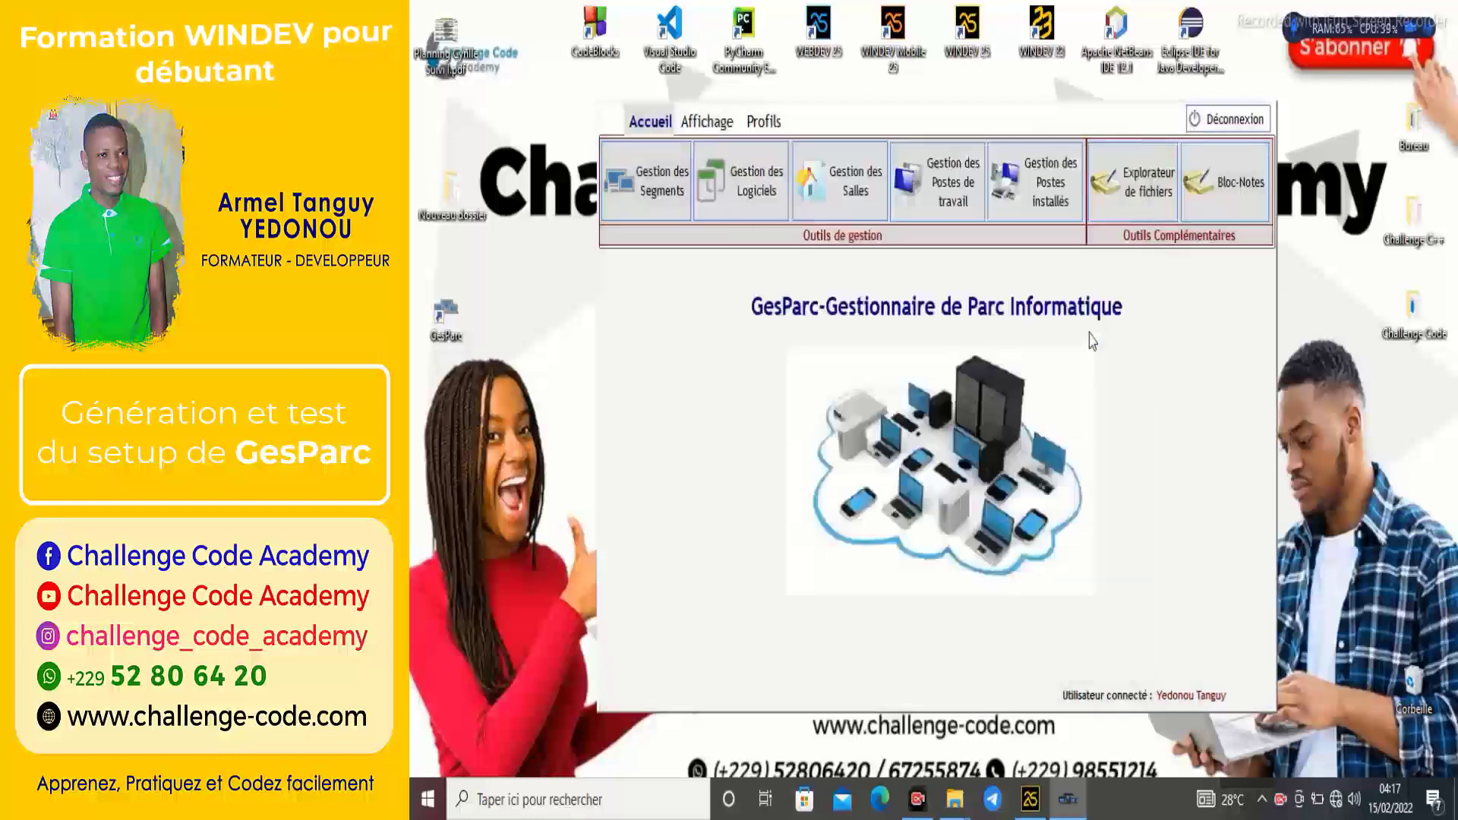
left_click(942, 219)
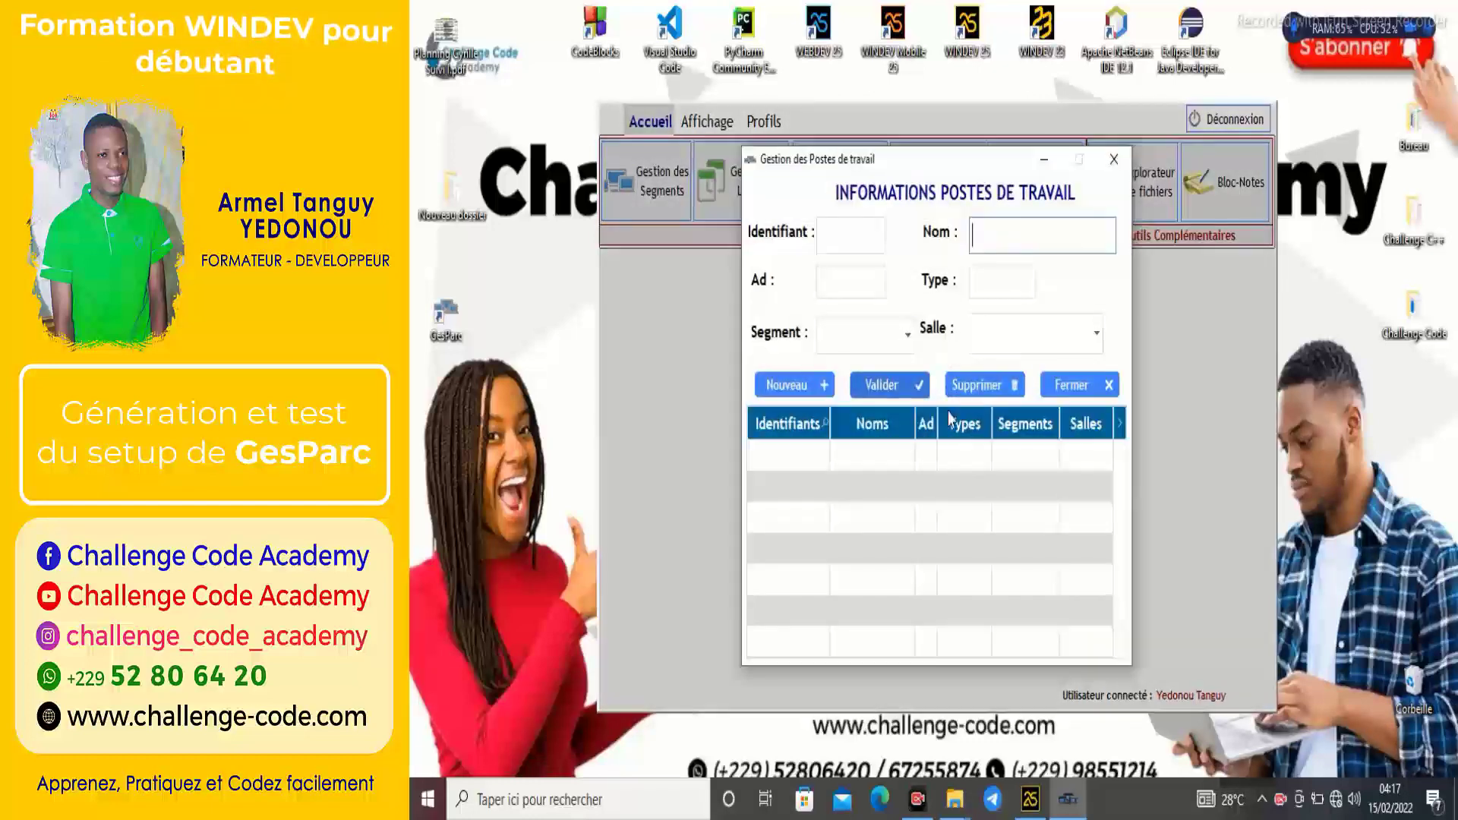
left_click(1115, 169)
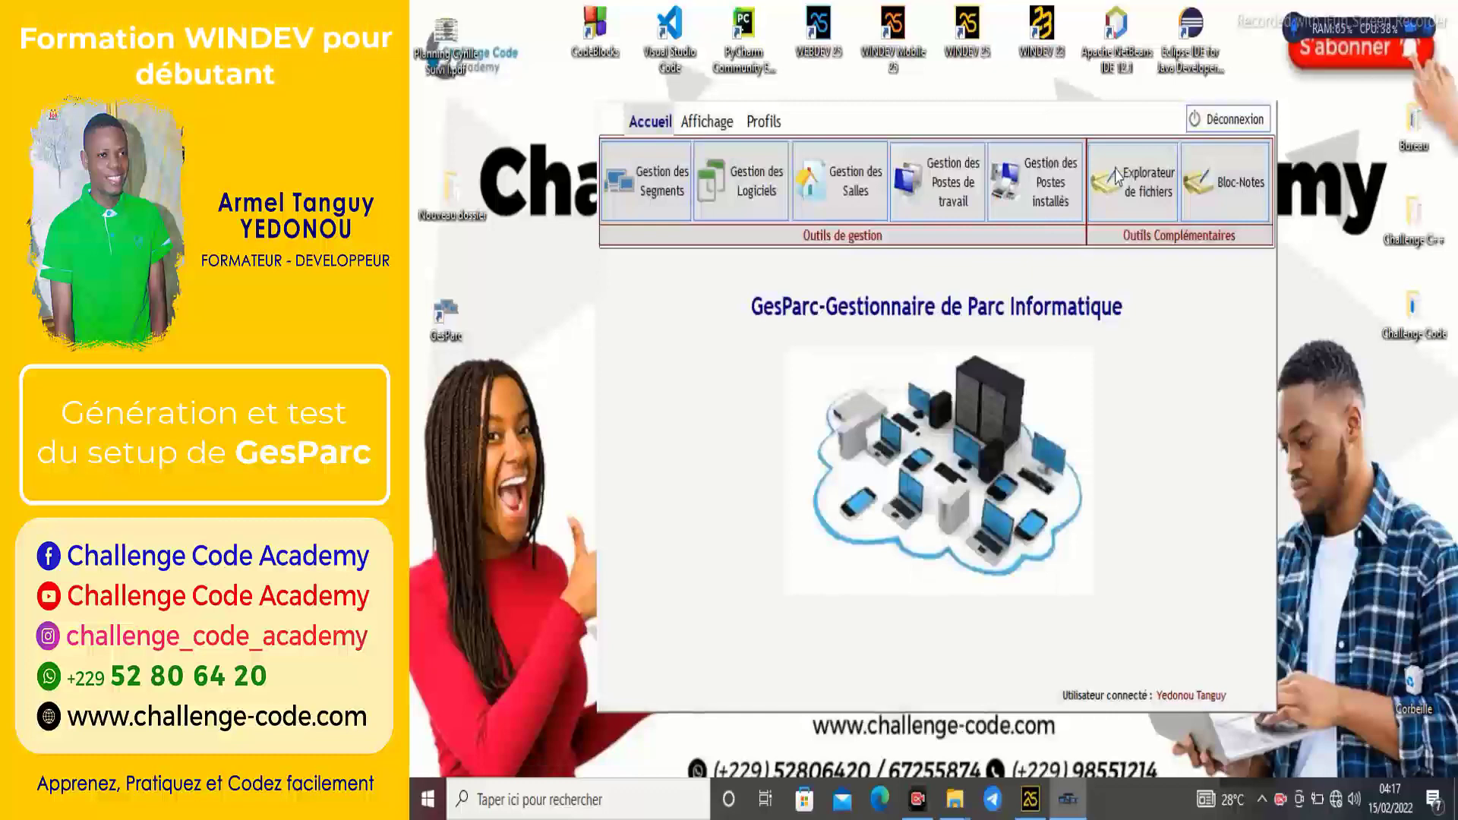
left_click(1255, 199)
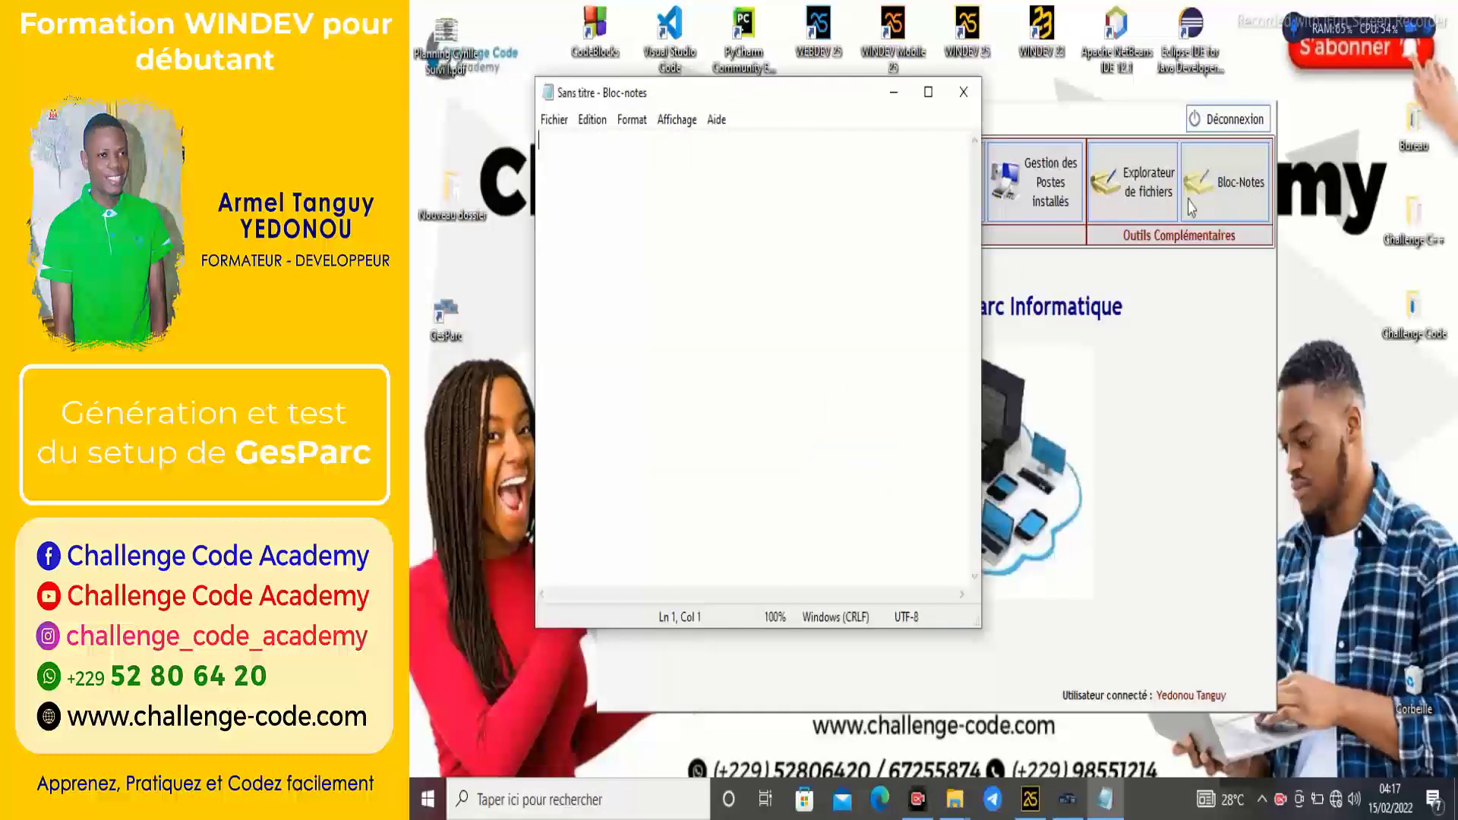
left_click(962, 92)
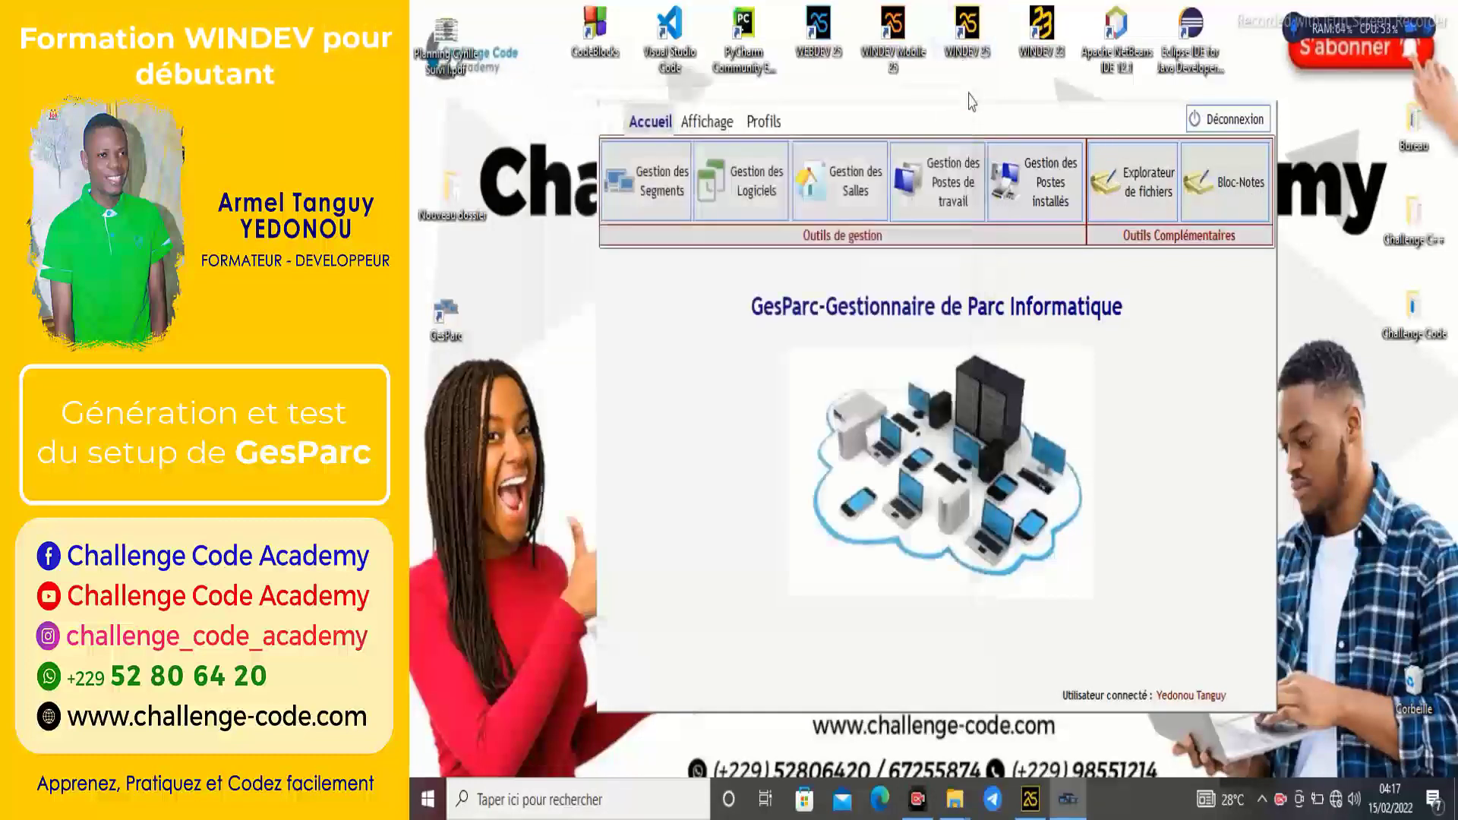
left_click(710, 123)
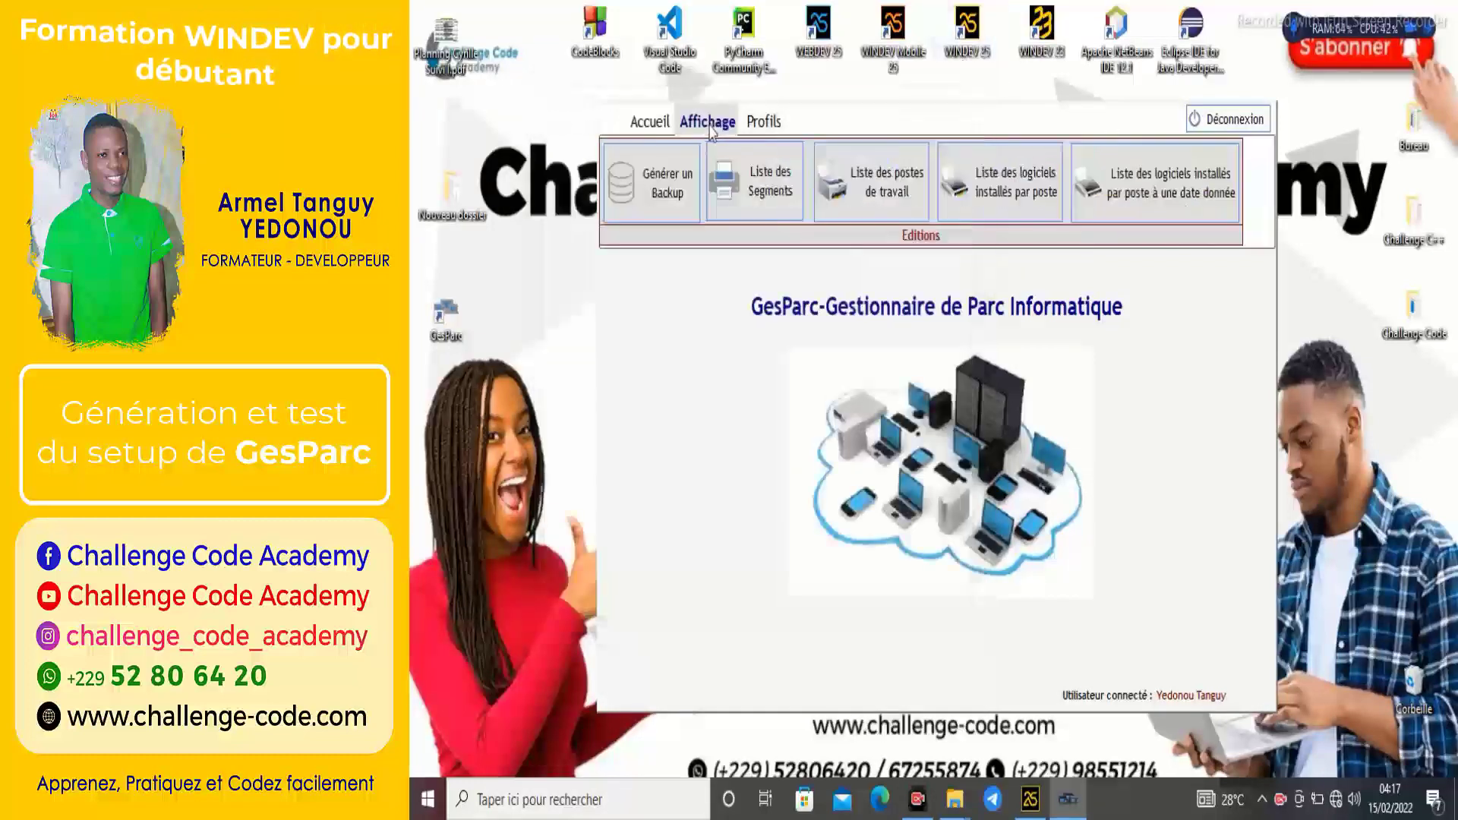
left_click(763, 121)
left_click(707, 122)
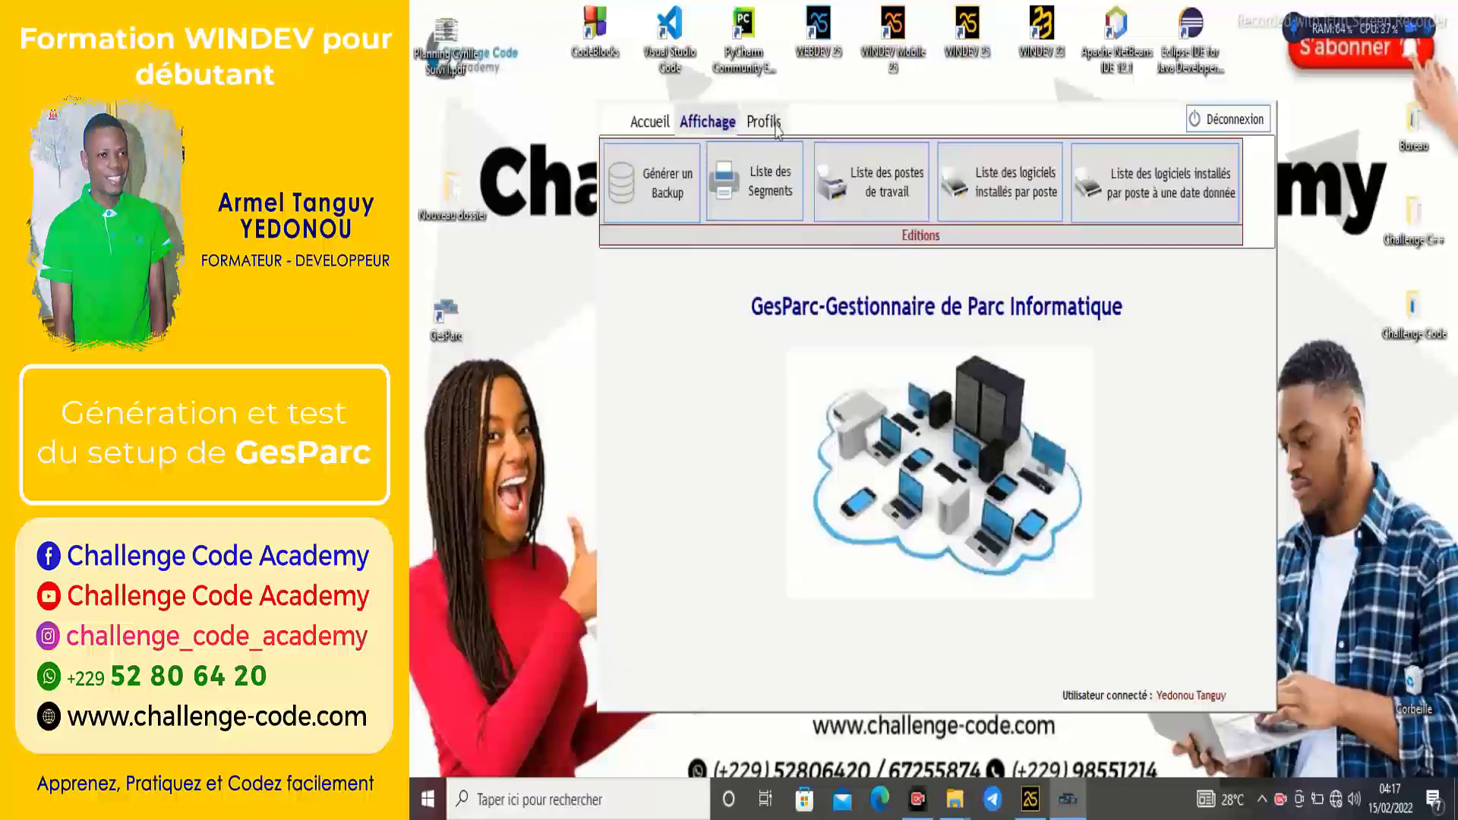
left_click(766, 123)
left_click(698, 125)
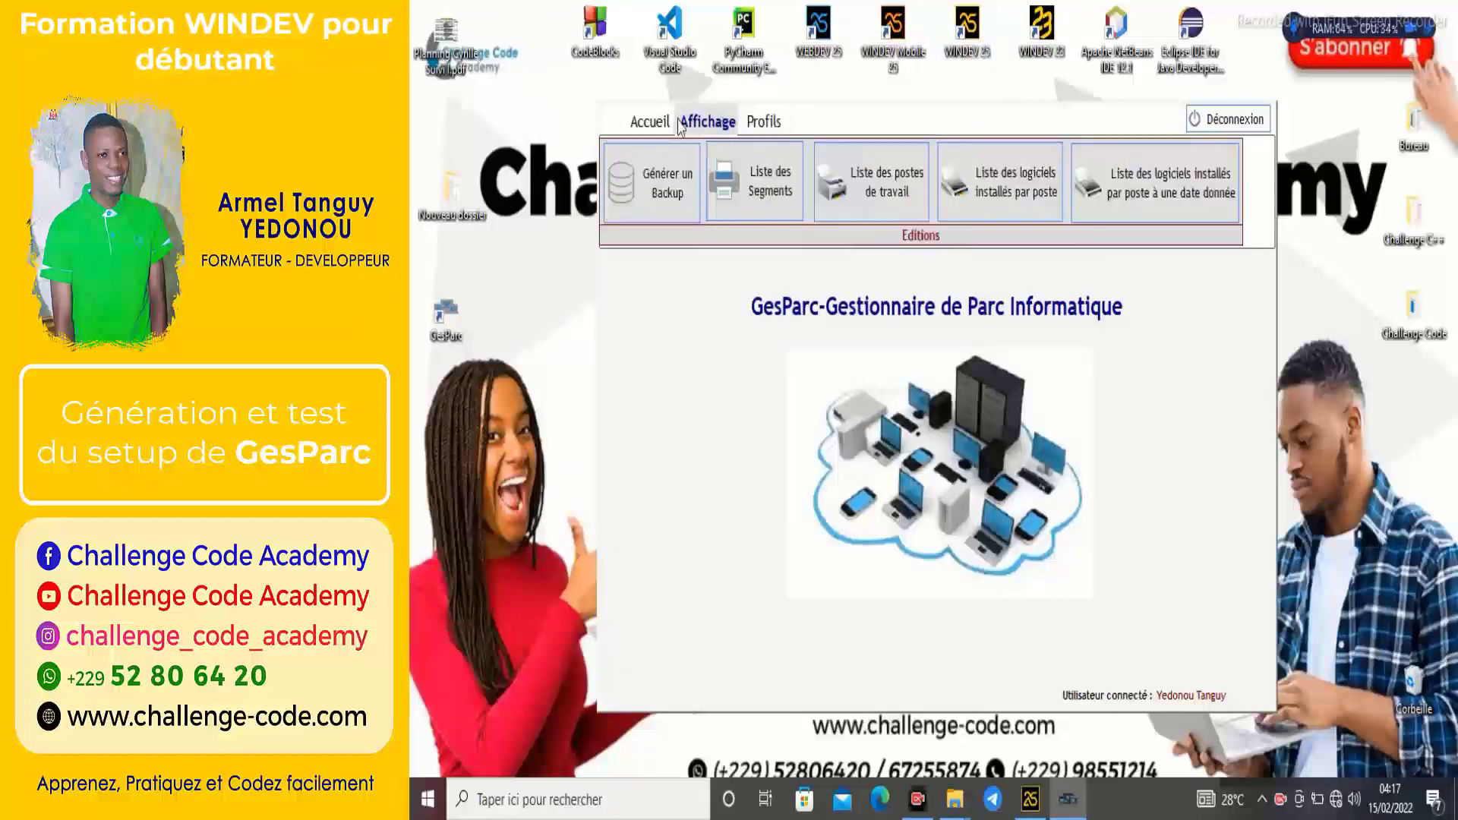
left_click(667, 123)
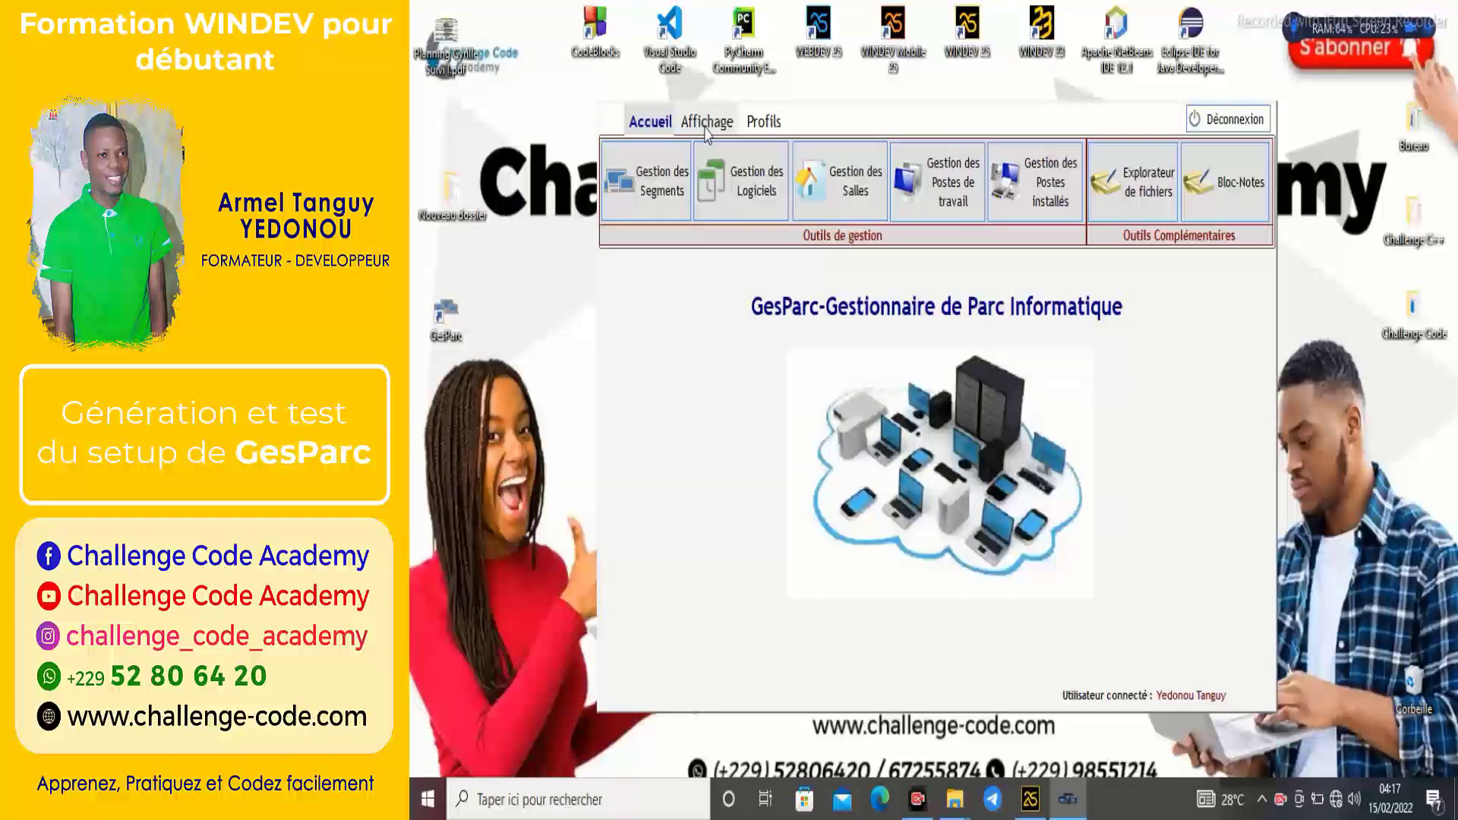
left_click(706, 128)
left_click(773, 125)
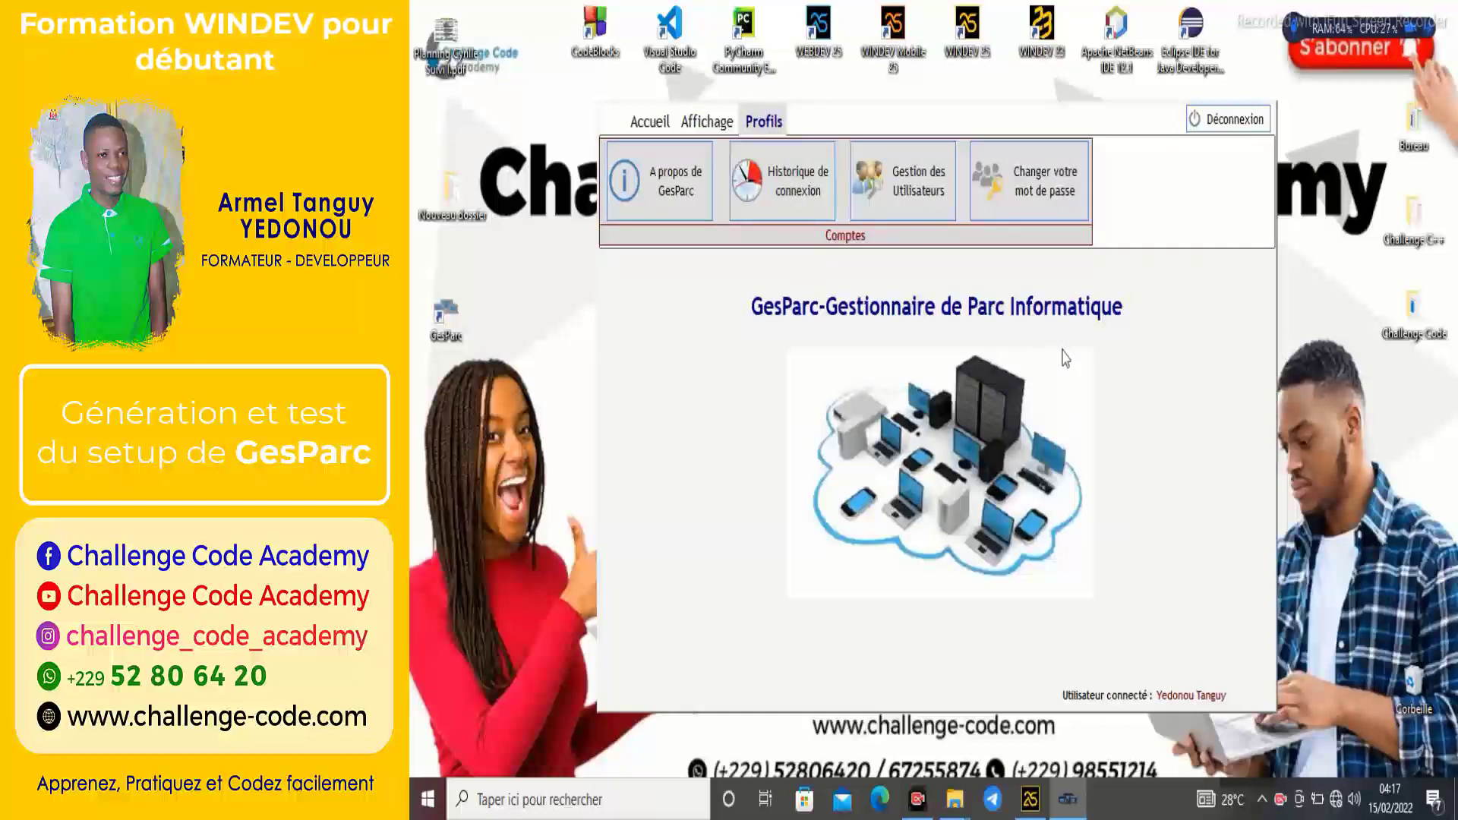
left_click(683, 171)
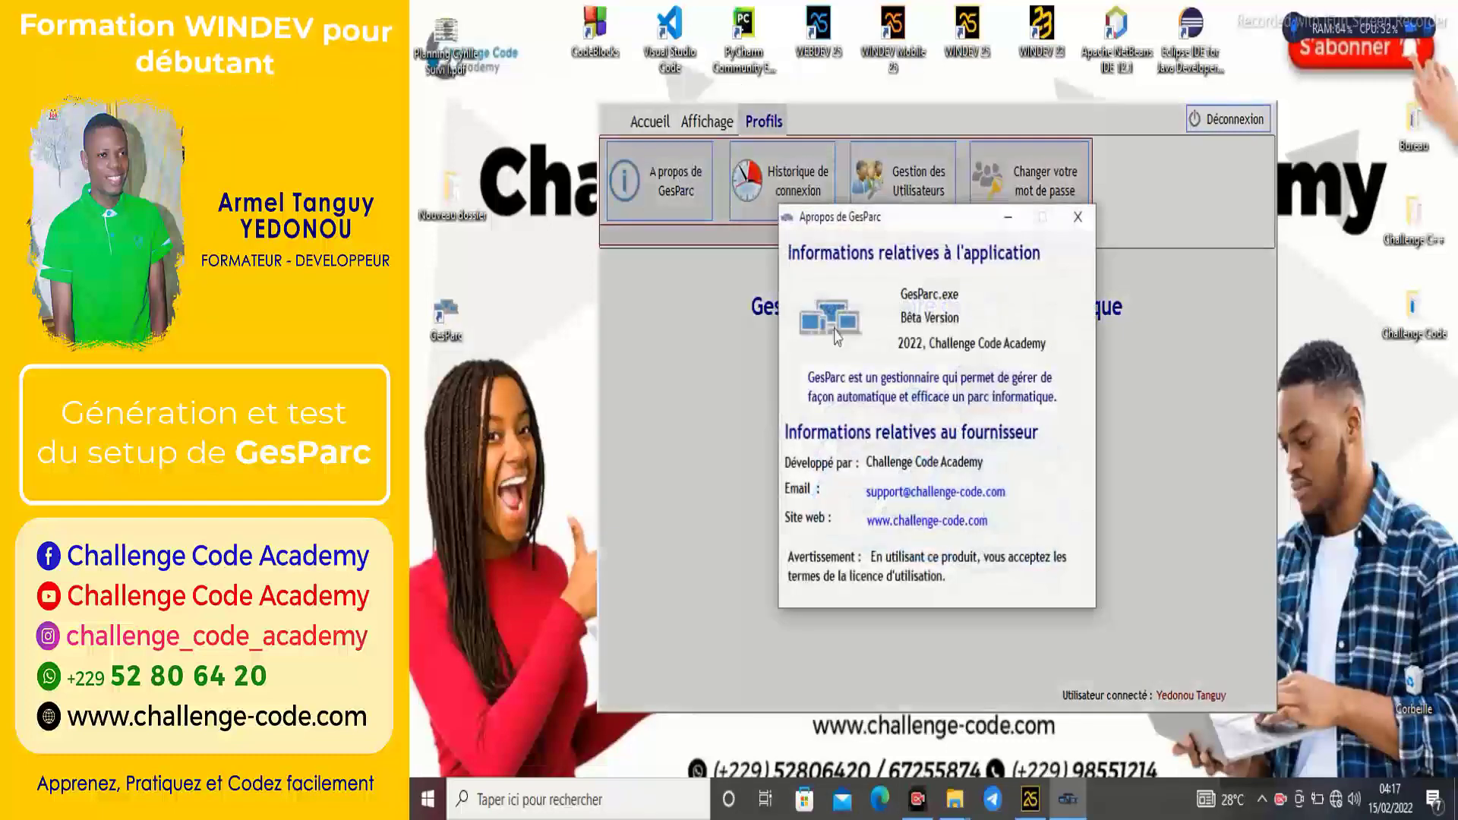
left_click(1081, 222)
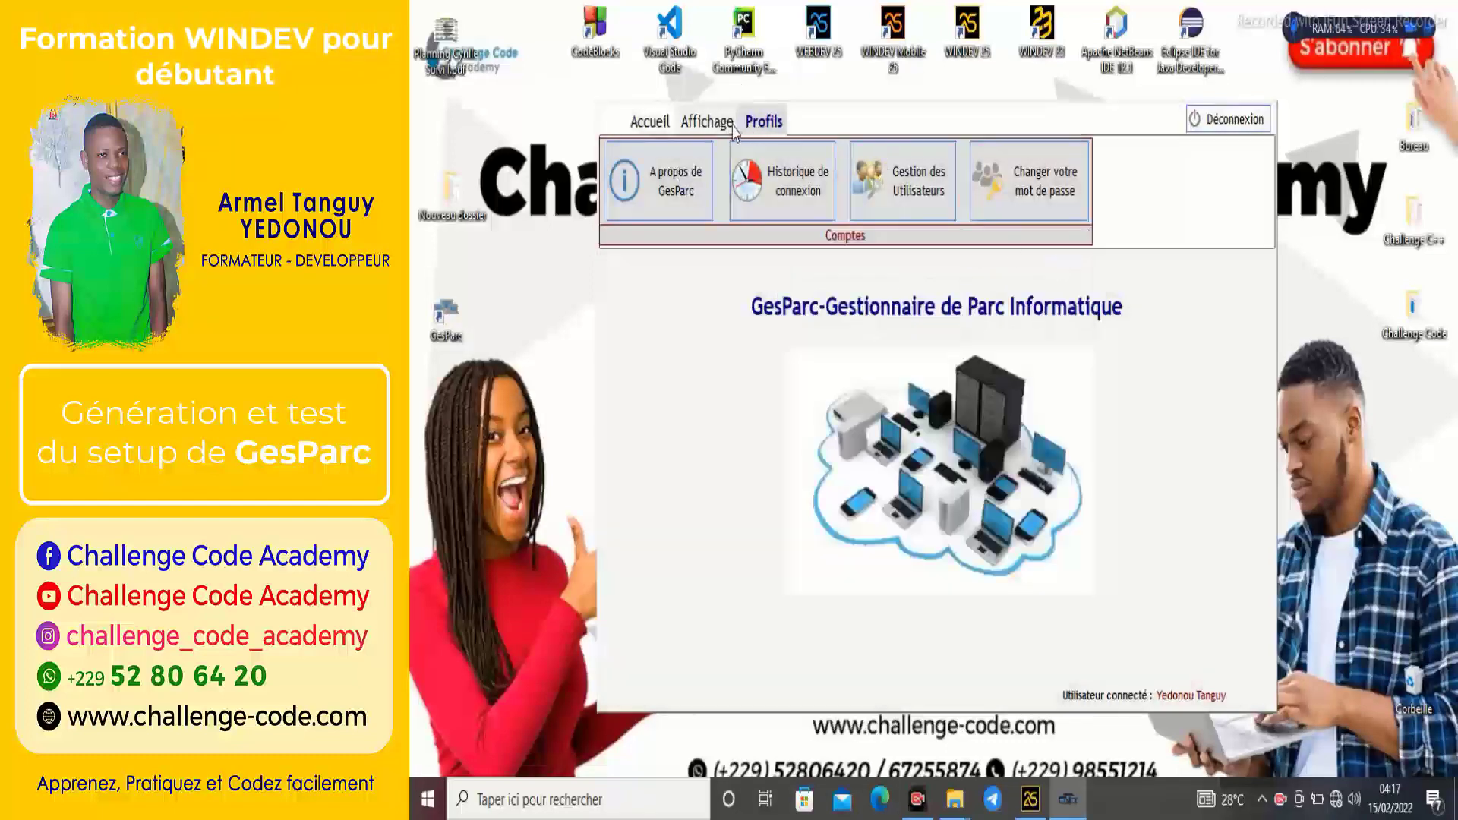
left_click(706, 121)
left_click(644, 126)
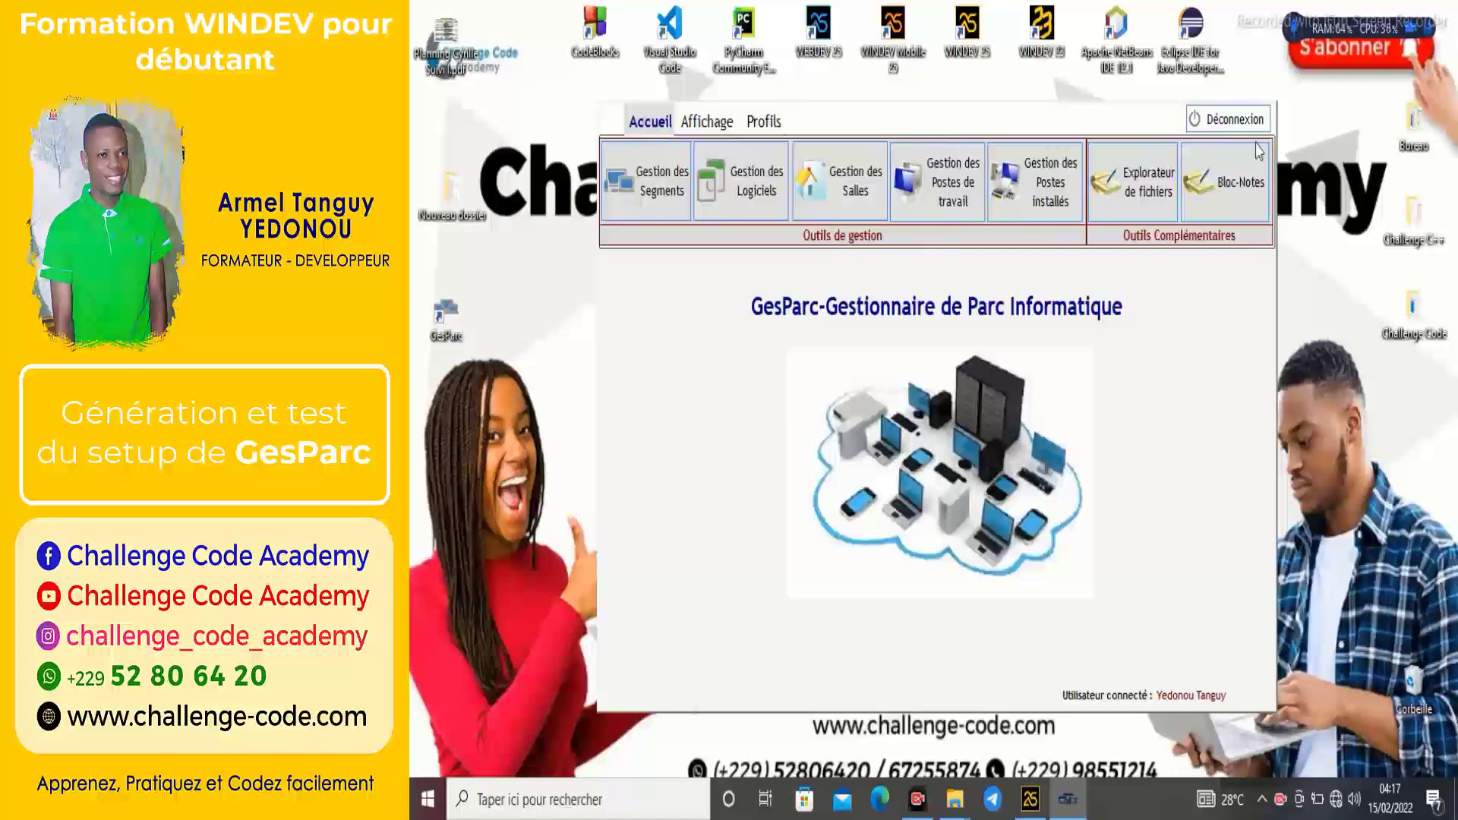
Log out of GesParc and cancel the login prompt, relaunching once and cancelling again to quit.
left_click(1233, 124)
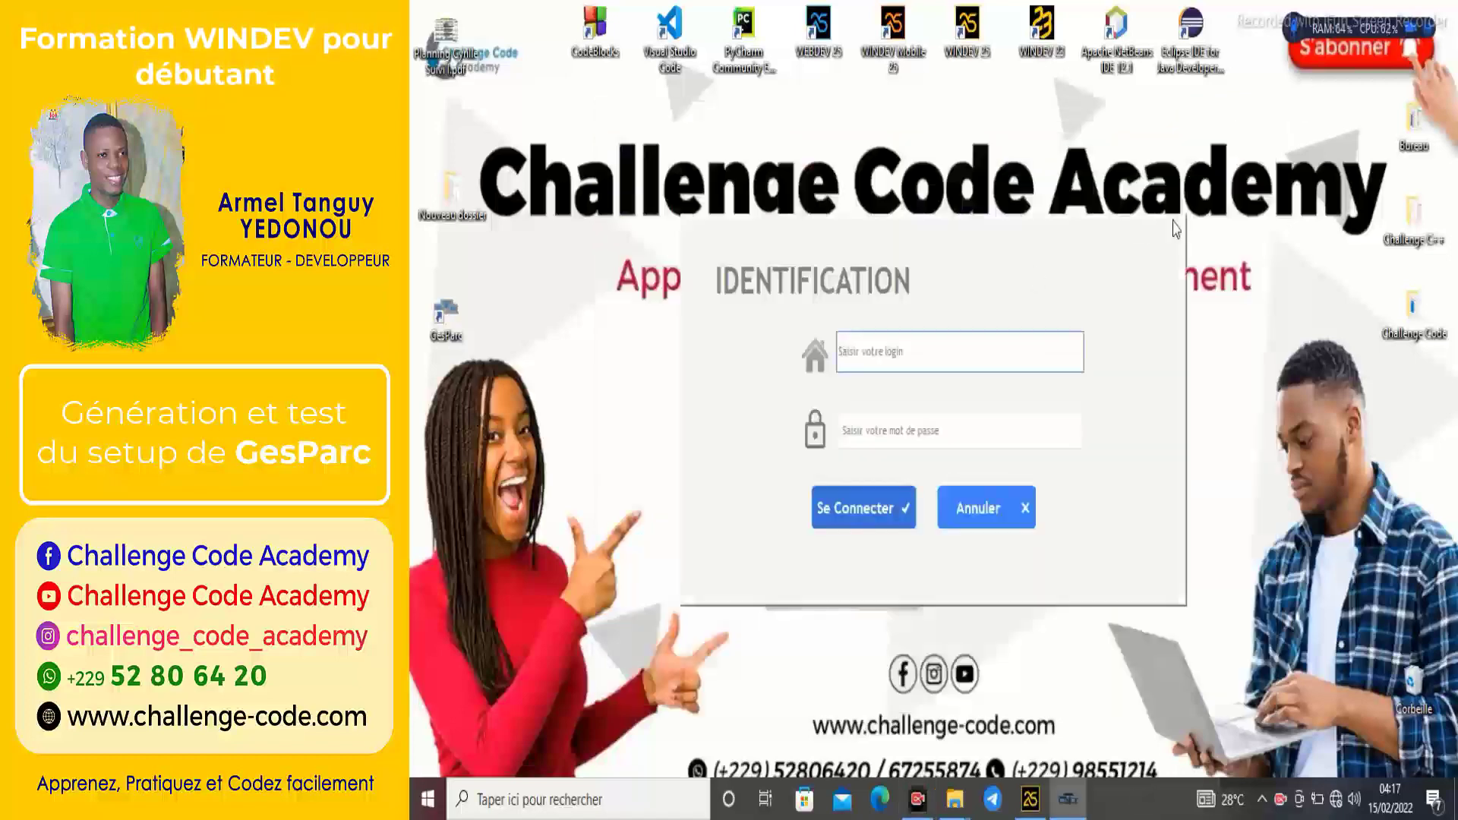
left_click(999, 510)
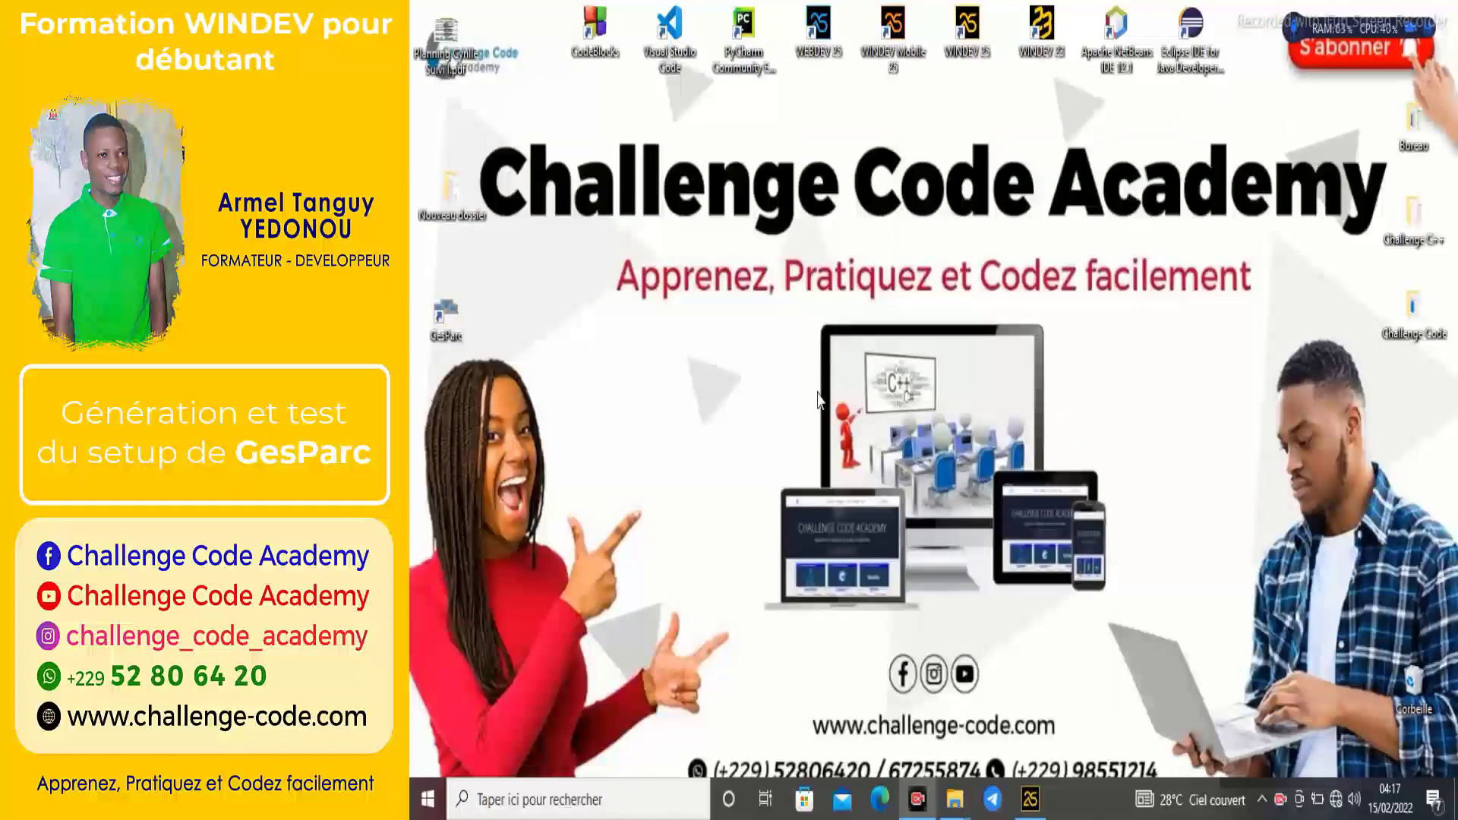
double_click(456, 314)
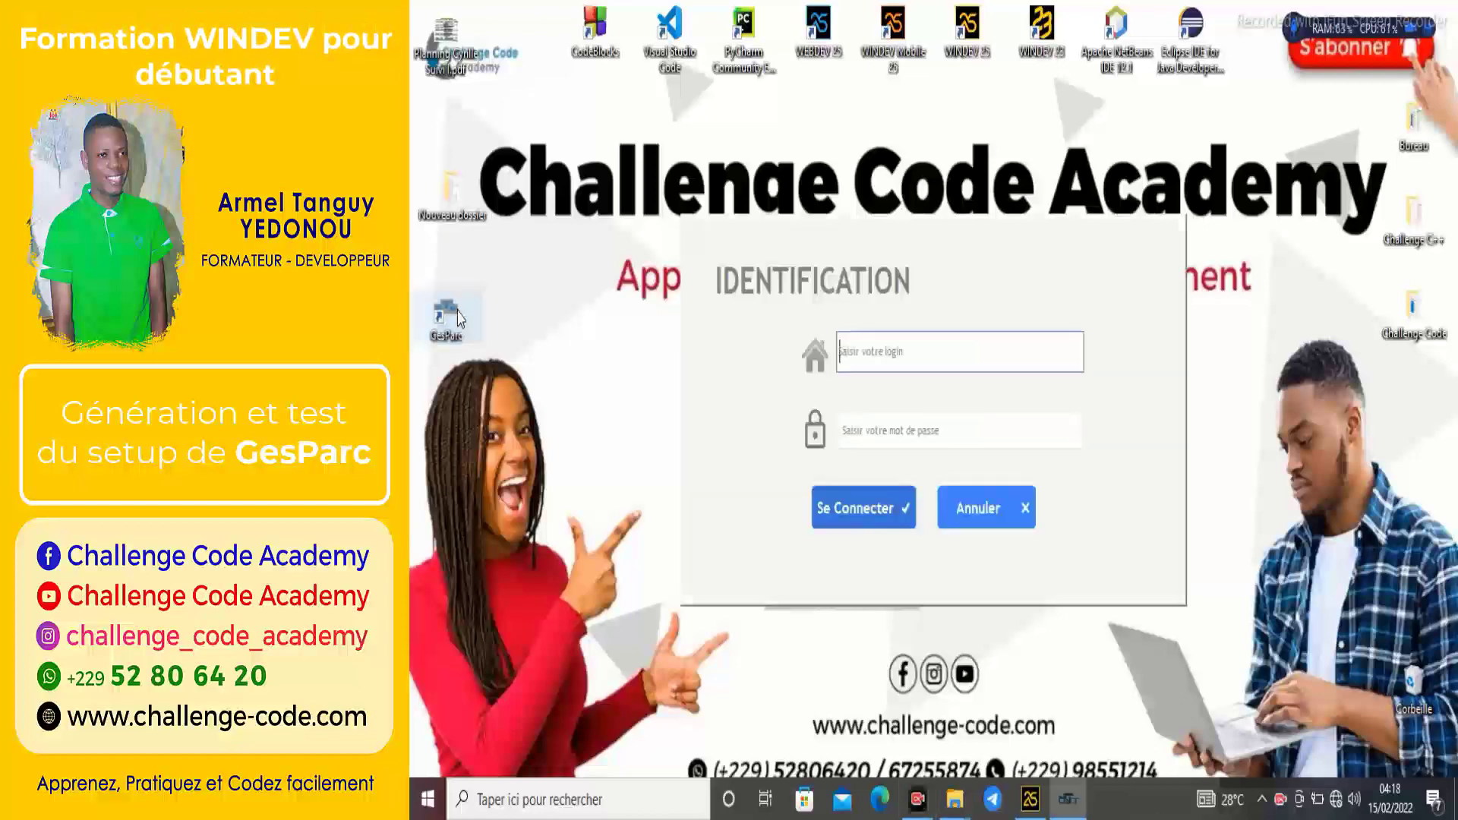
left_click(981, 502)
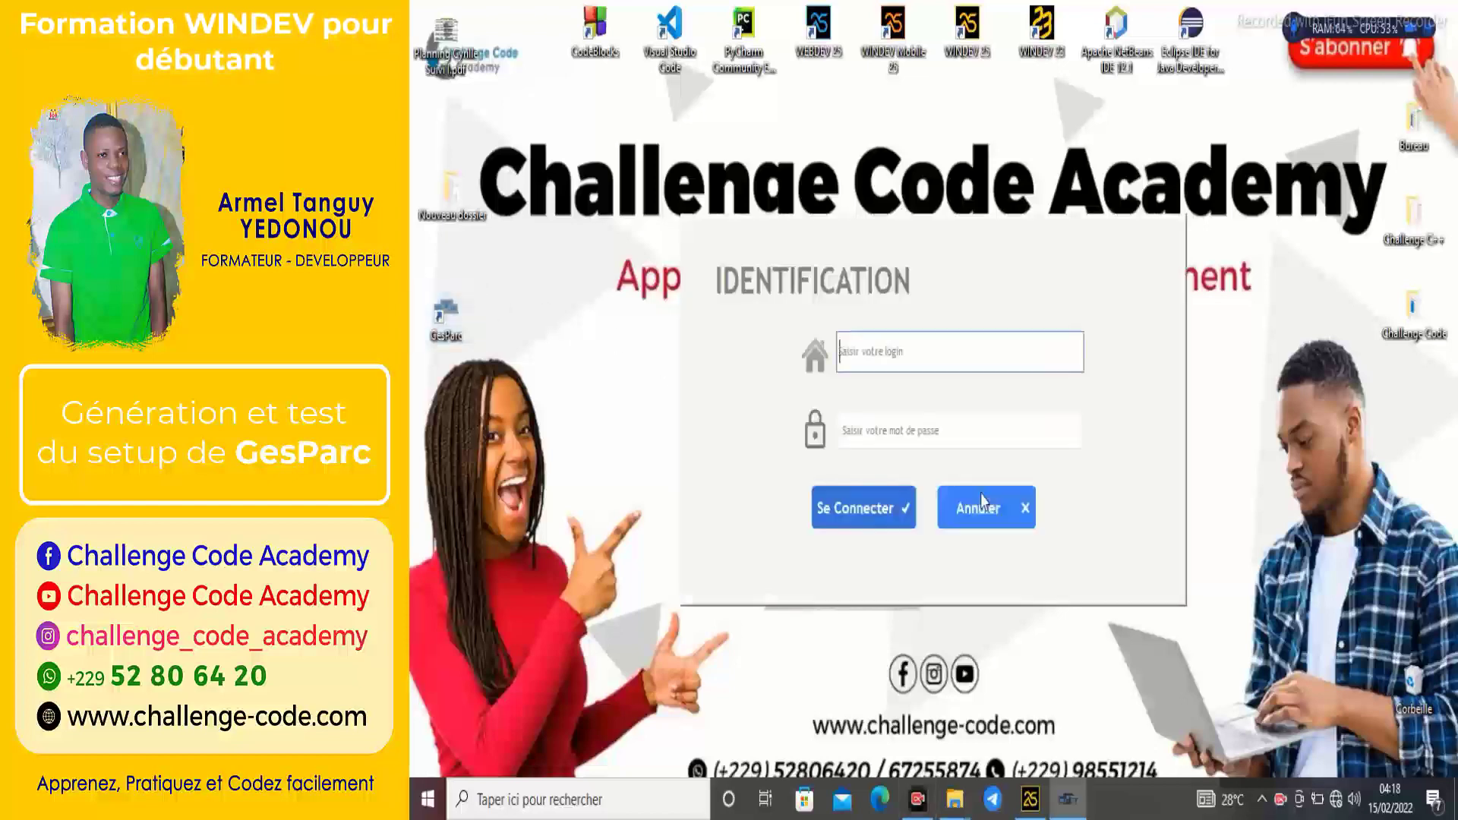
left_click(983, 507)
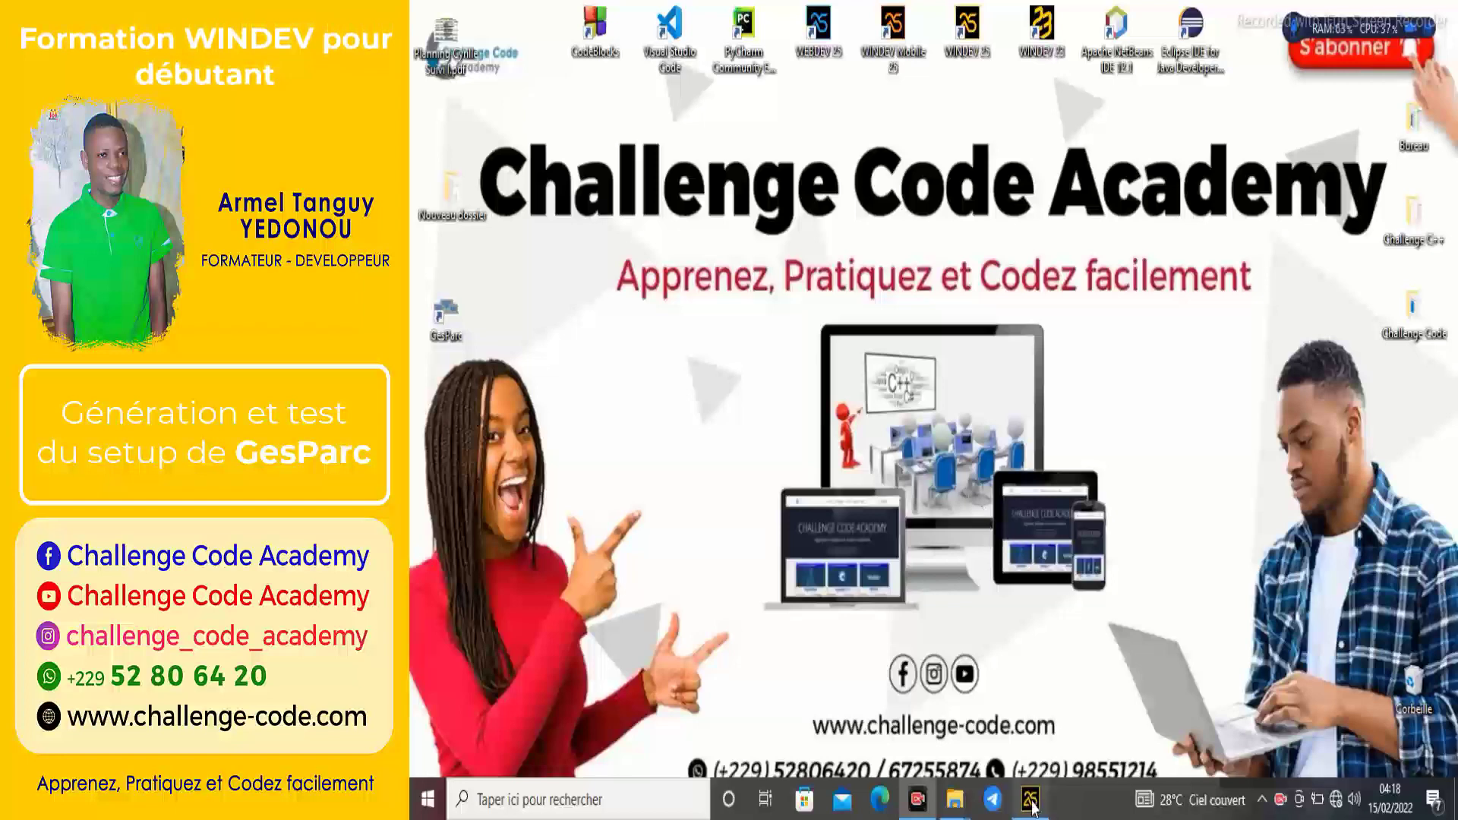
left_click(1031, 798)
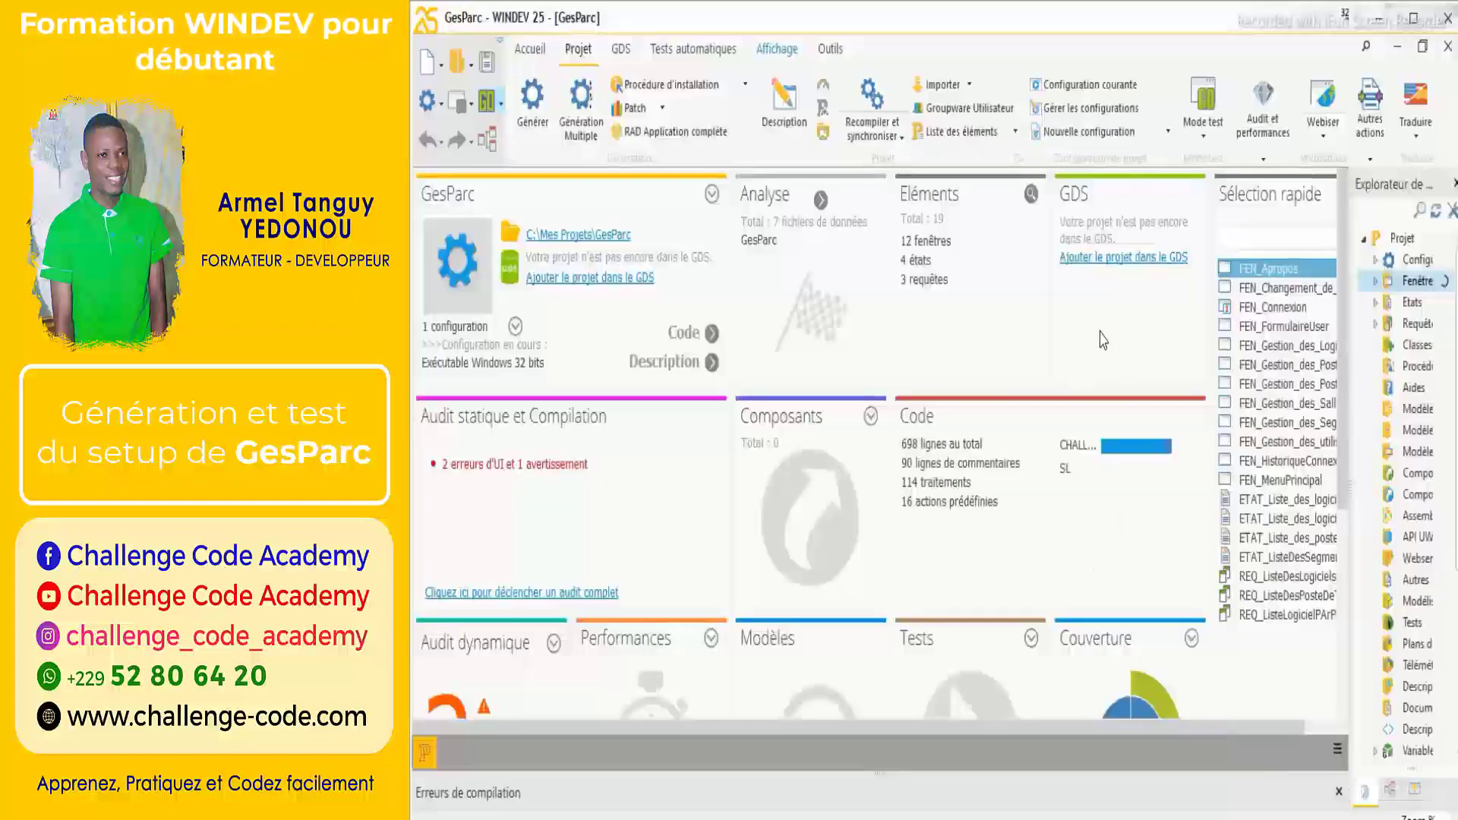